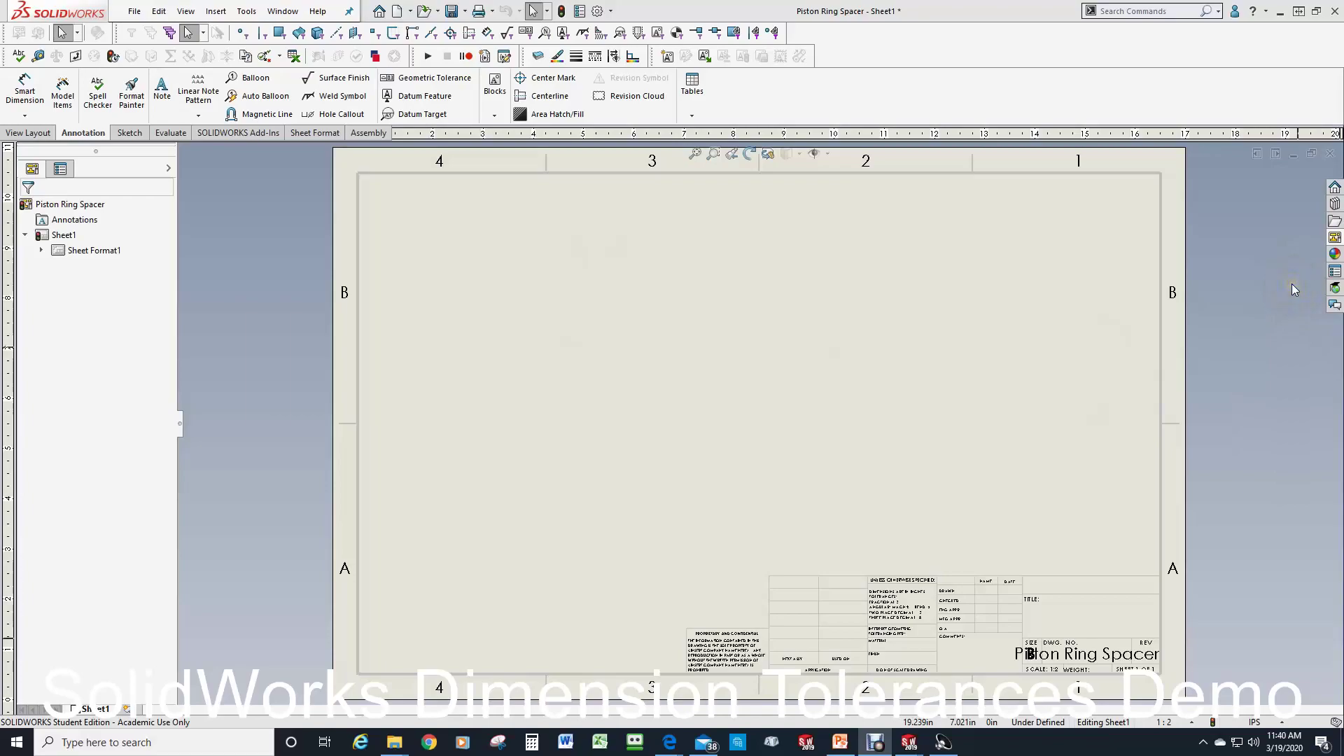
Show the View Palette with the Piston Ring Spacer's standard views beside the sheet
click(1335, 239)
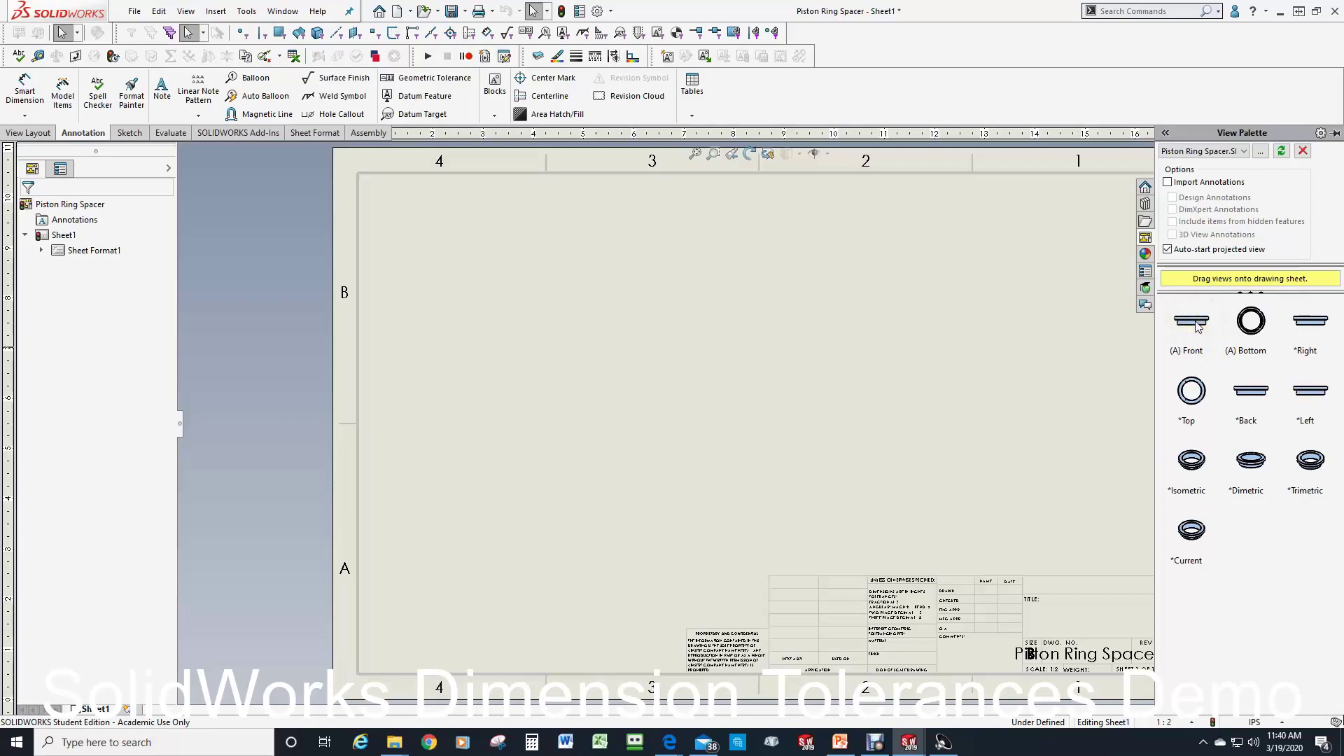
Place the spacer's Front view plus projected top and isometric views on the sheet
mouse_move(1197, 326)
mouse_down()
mouse_move(1114, 367)
mouse_move(547, 512)
mouse_move(578, 509)
mouse_up()
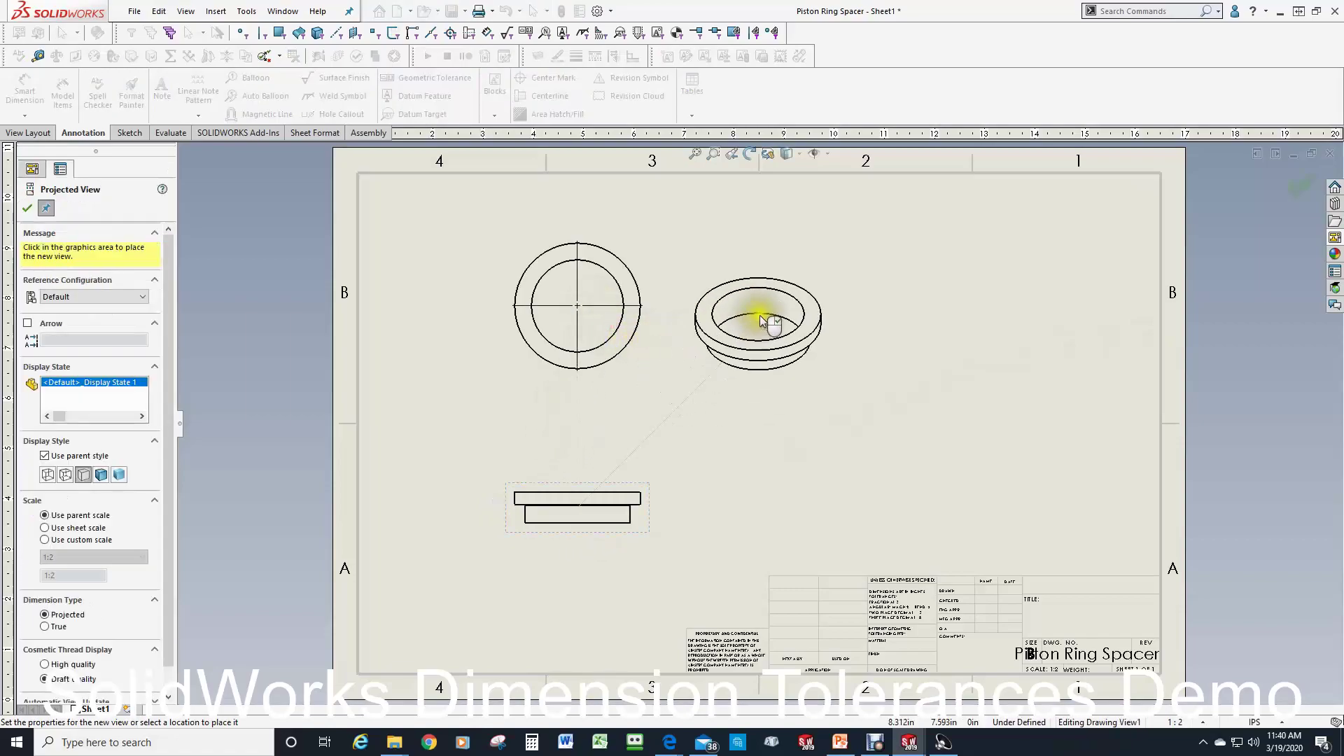
click(787, 303)
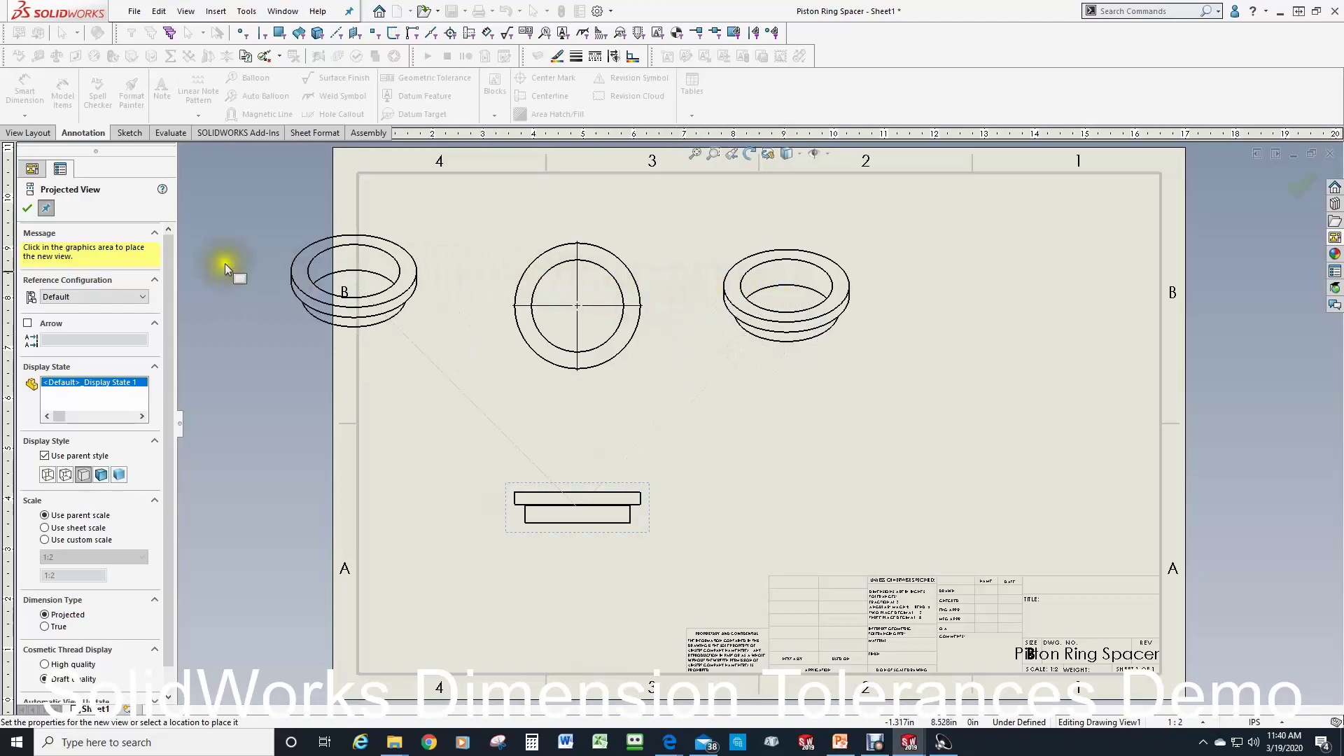
click(25, 210)
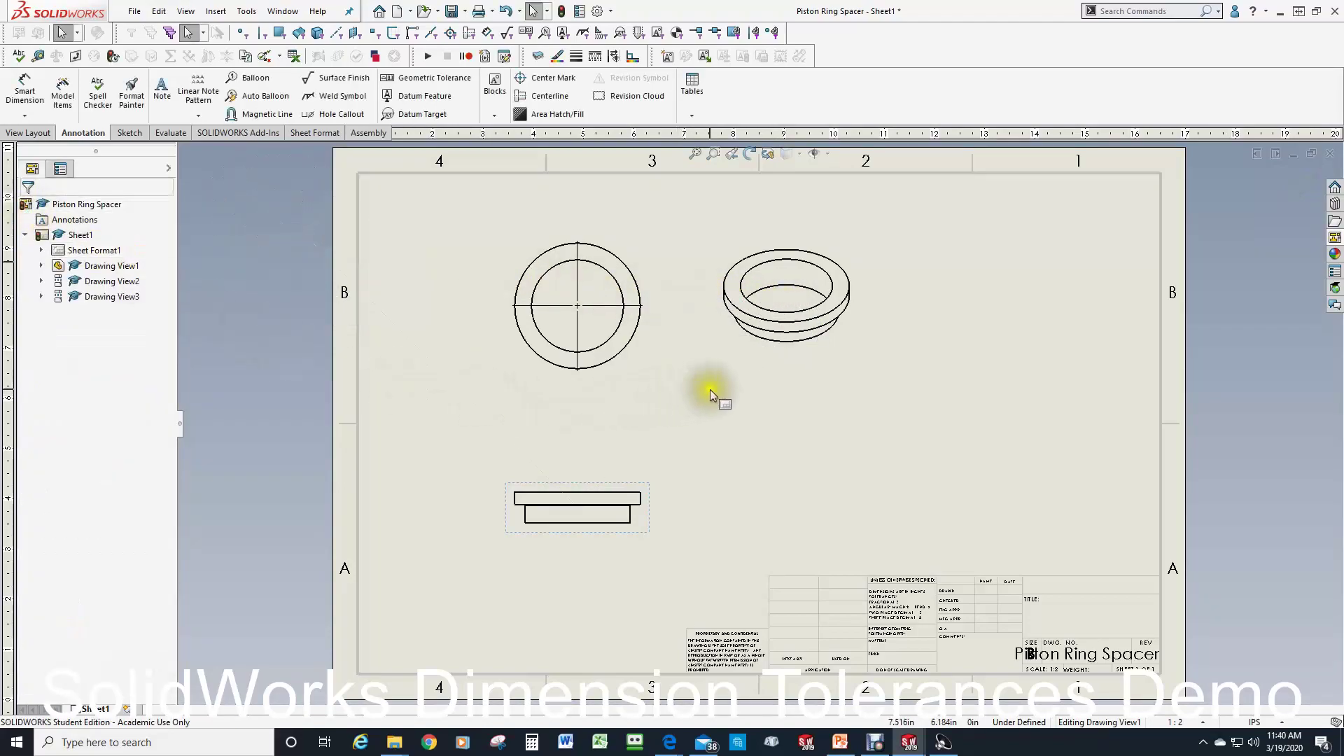
Shade the isometric view with edges and move it to the sheet's upper right
click(838, 376)
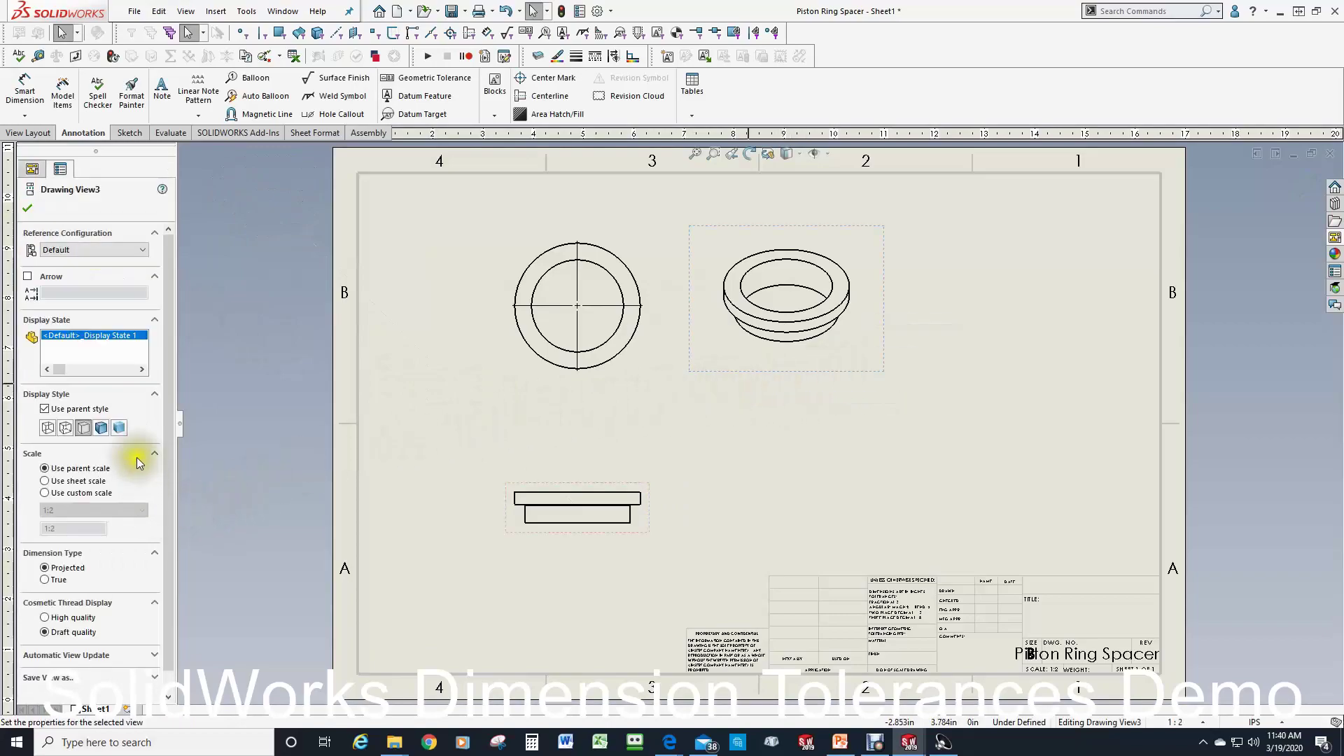
click(101, 427)
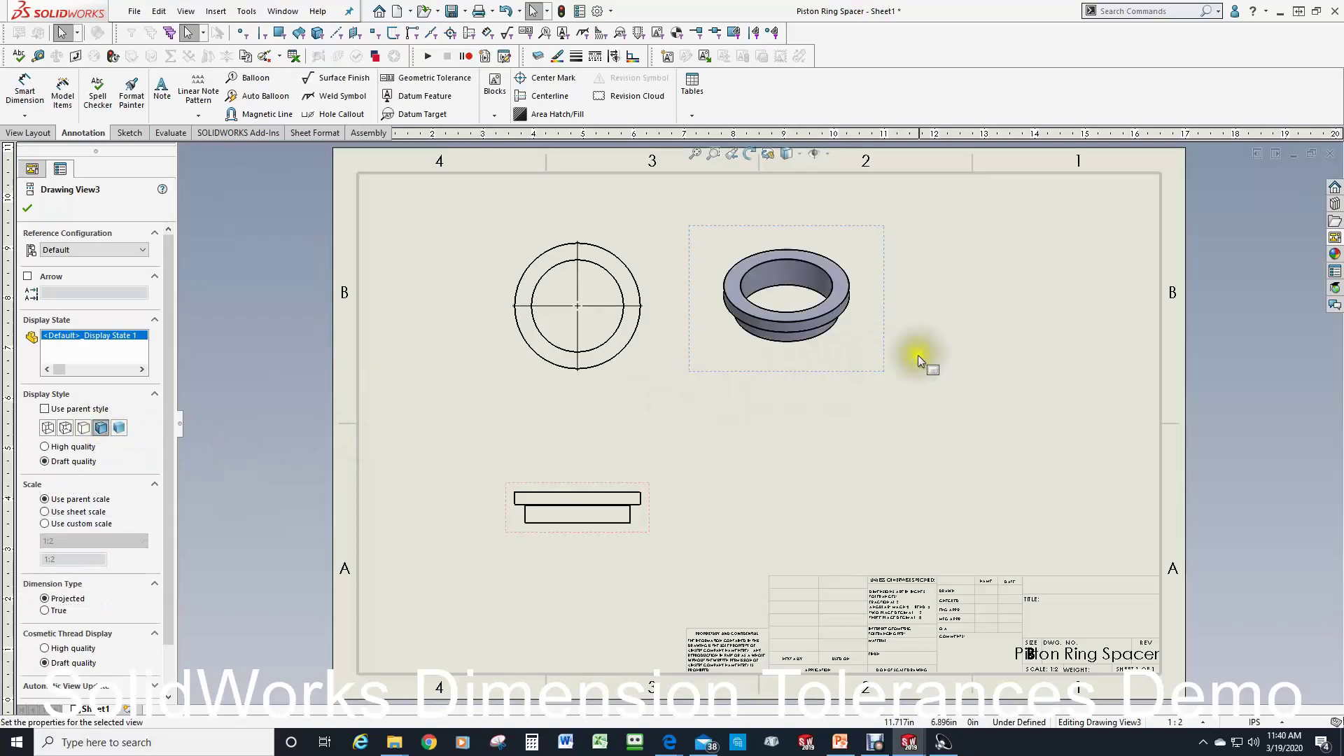
mouse_move(817, 376)
mouse_down()
mouse_move(1116, 423)
mouse_move(1081, 411)
mouse_up()
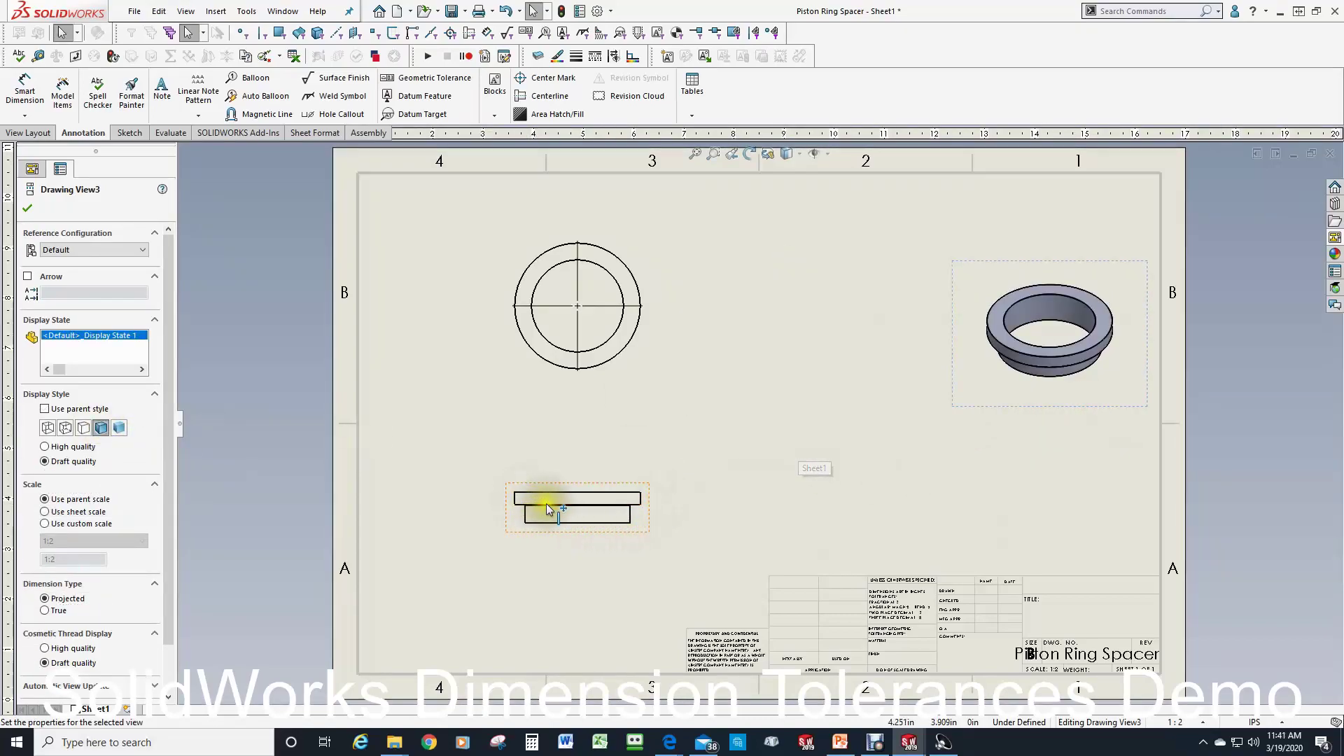
Shift the circular top view and the front view lower on the sheet
scroll(574, 527, down, 2)
key(f)
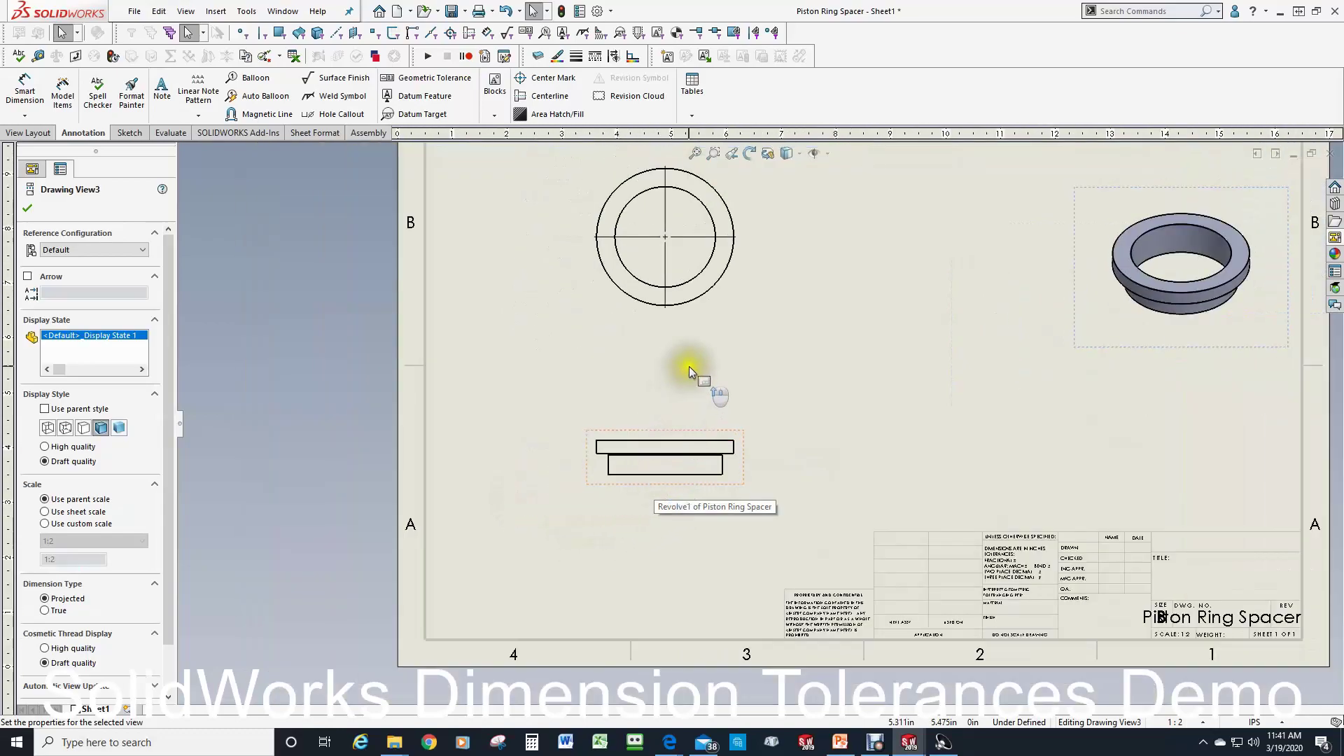
drag(689, 323, 685, 376)
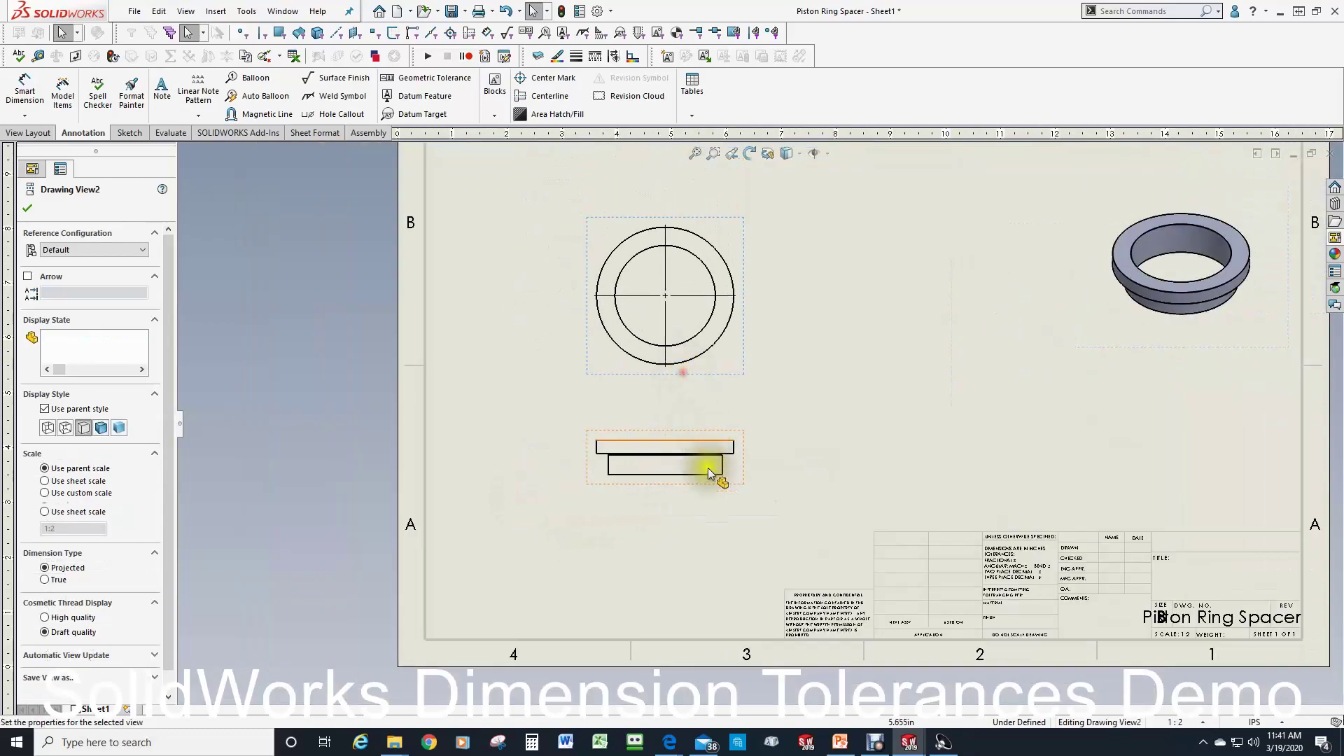
drag(705, 467, 711, 548)
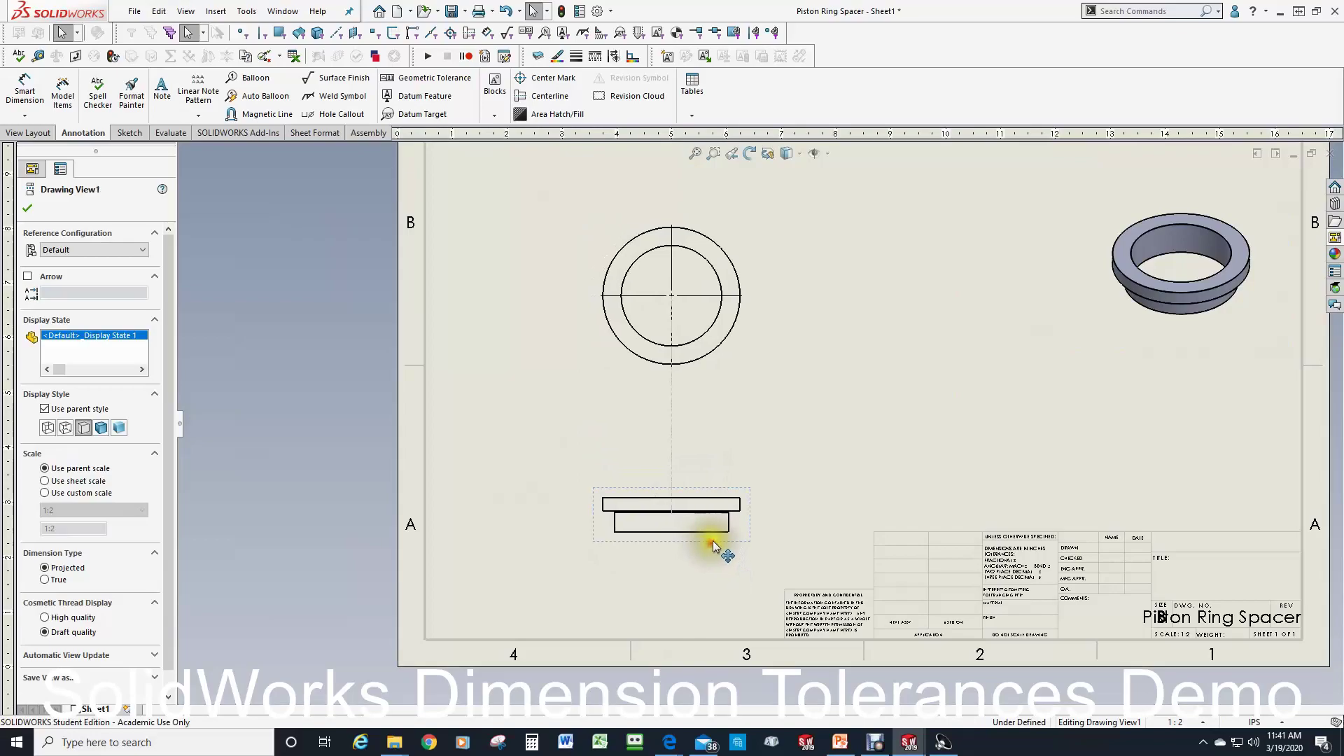
Change the front view from 1:2 to a custom 2:3 scale
click(712, 546)
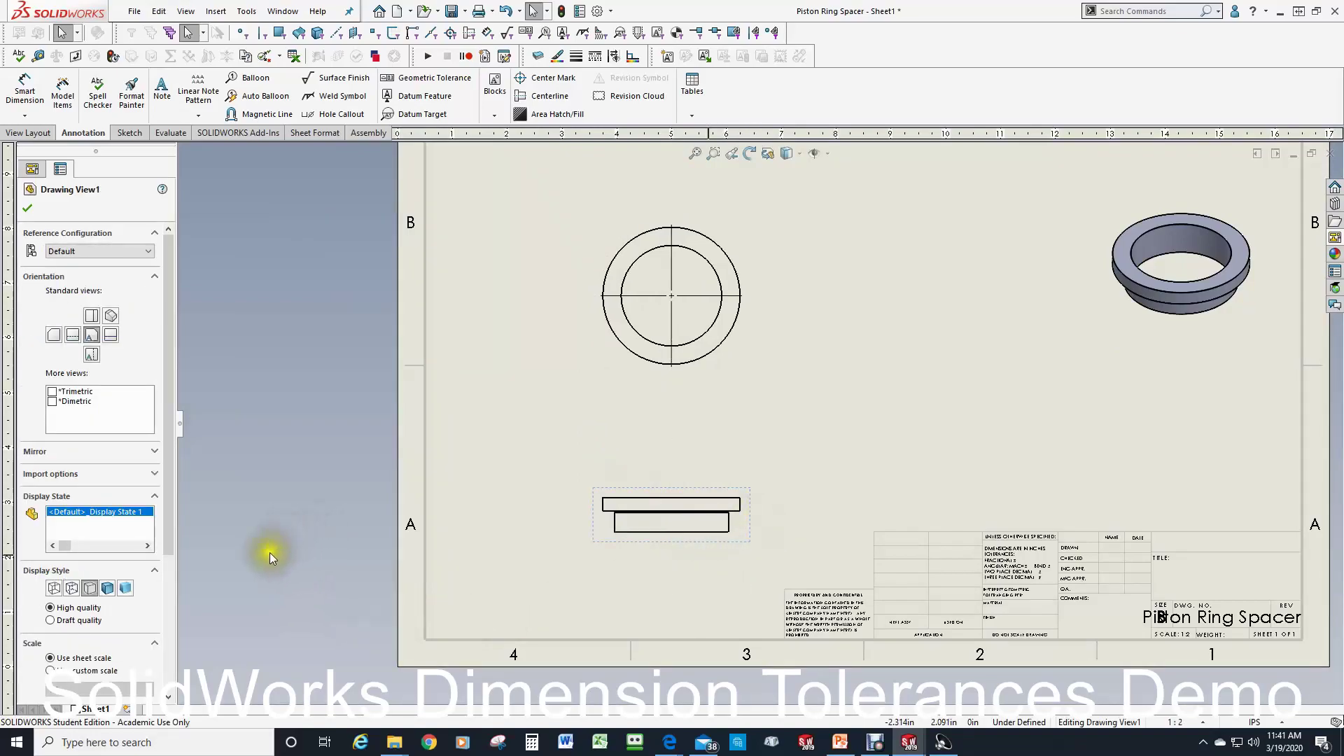
drag(167, 423, 185, 560)
click(49, 466)
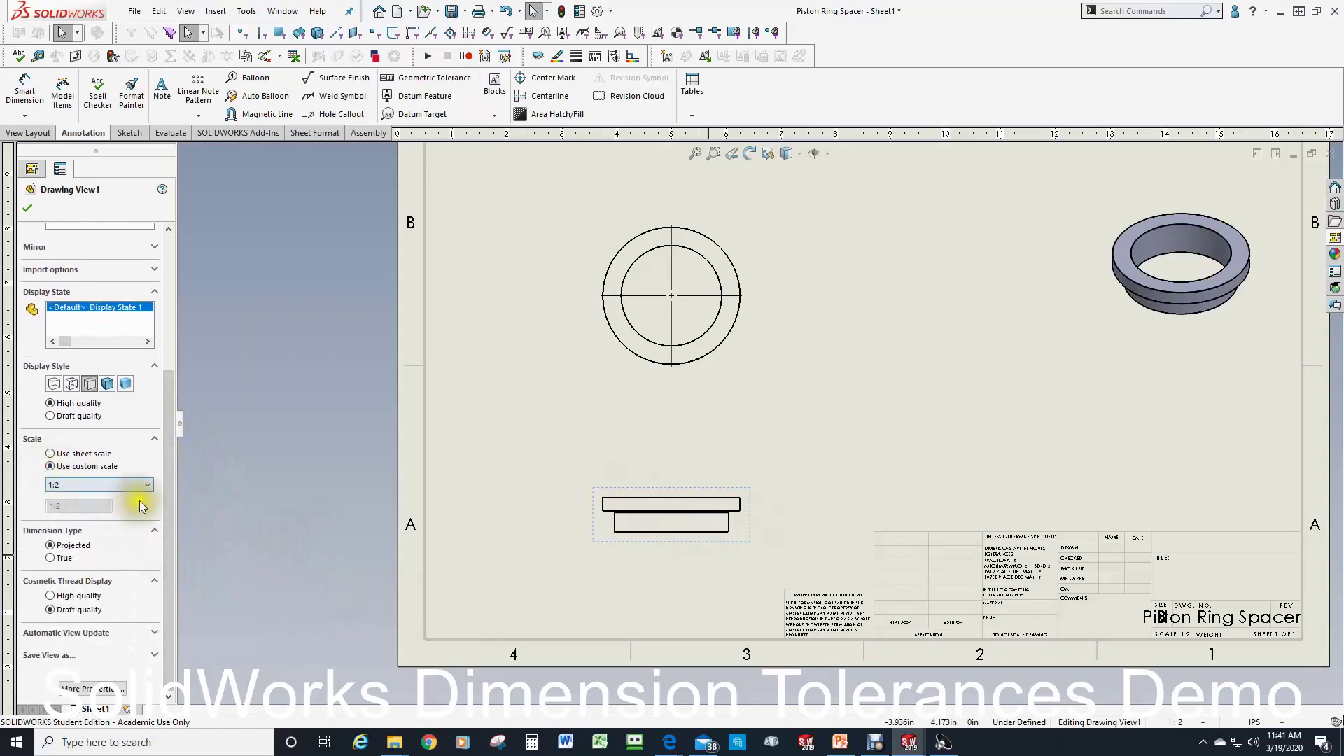
click(147, 485)
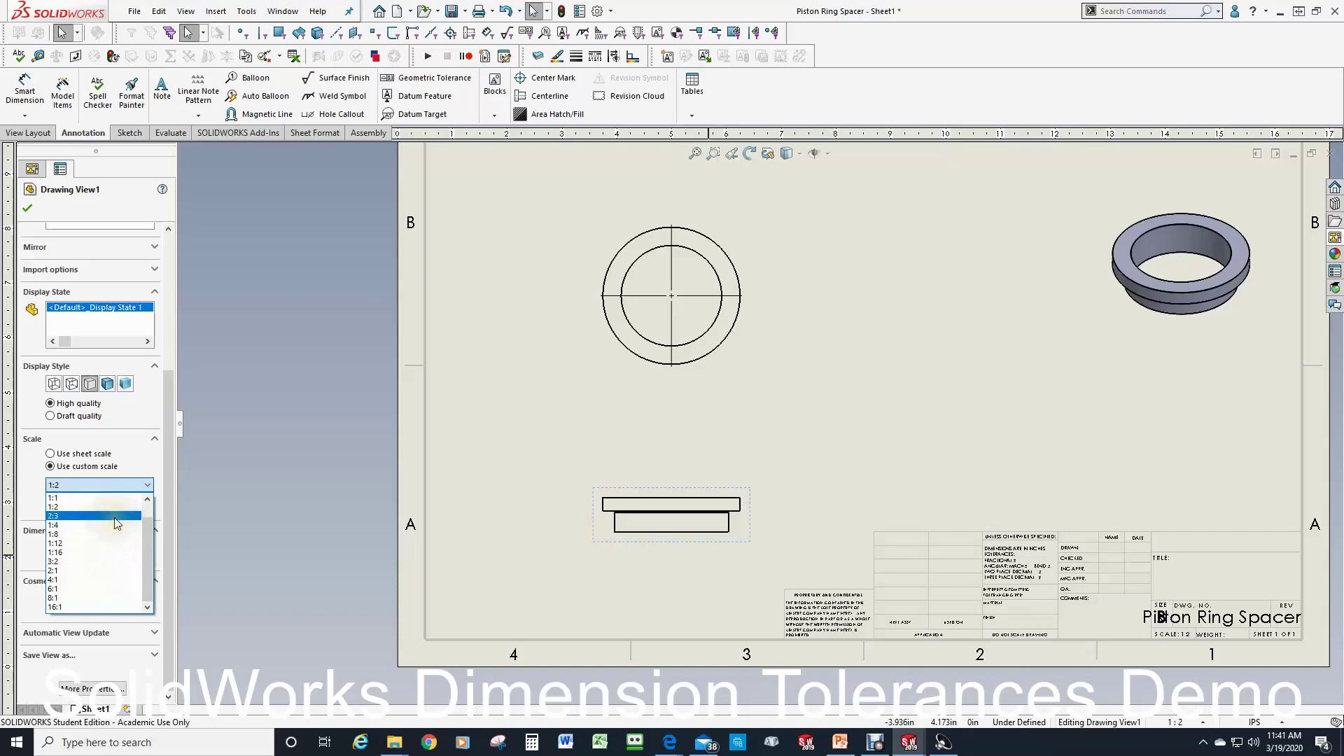
click(115, 497)
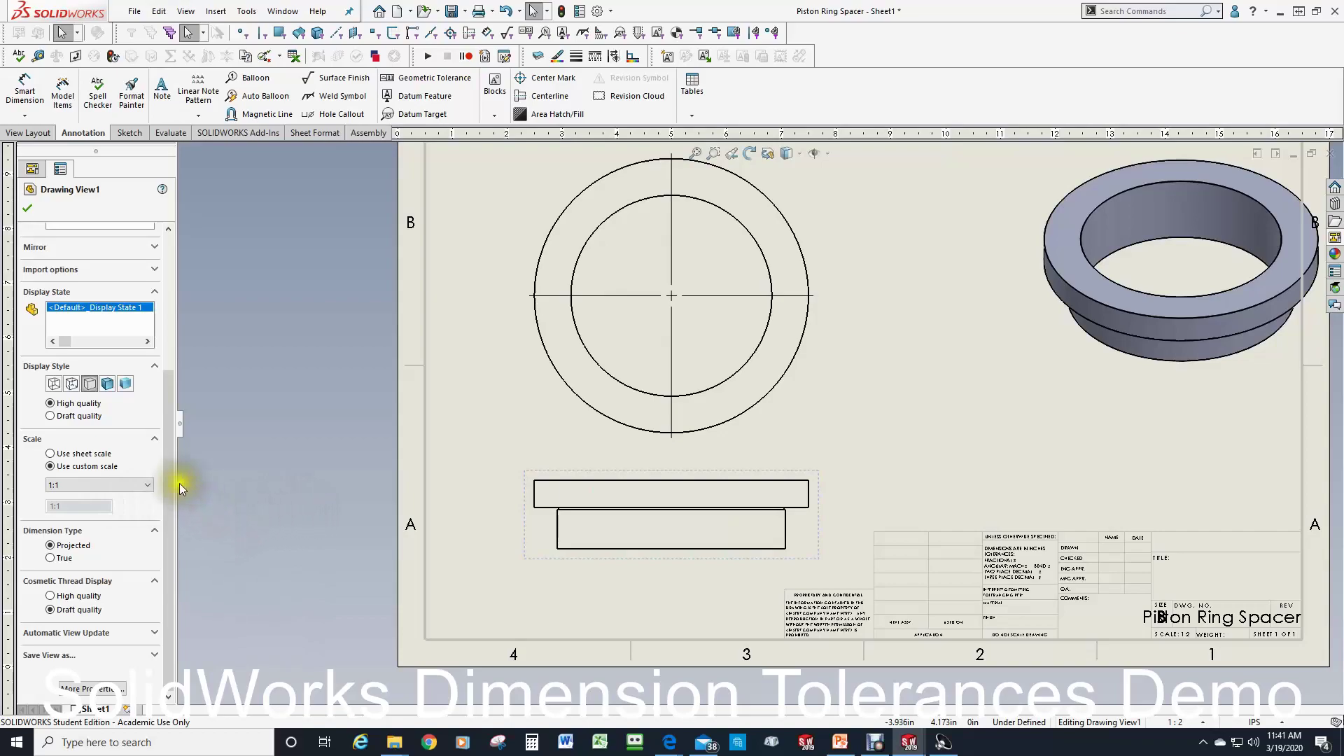
click(147, 485)
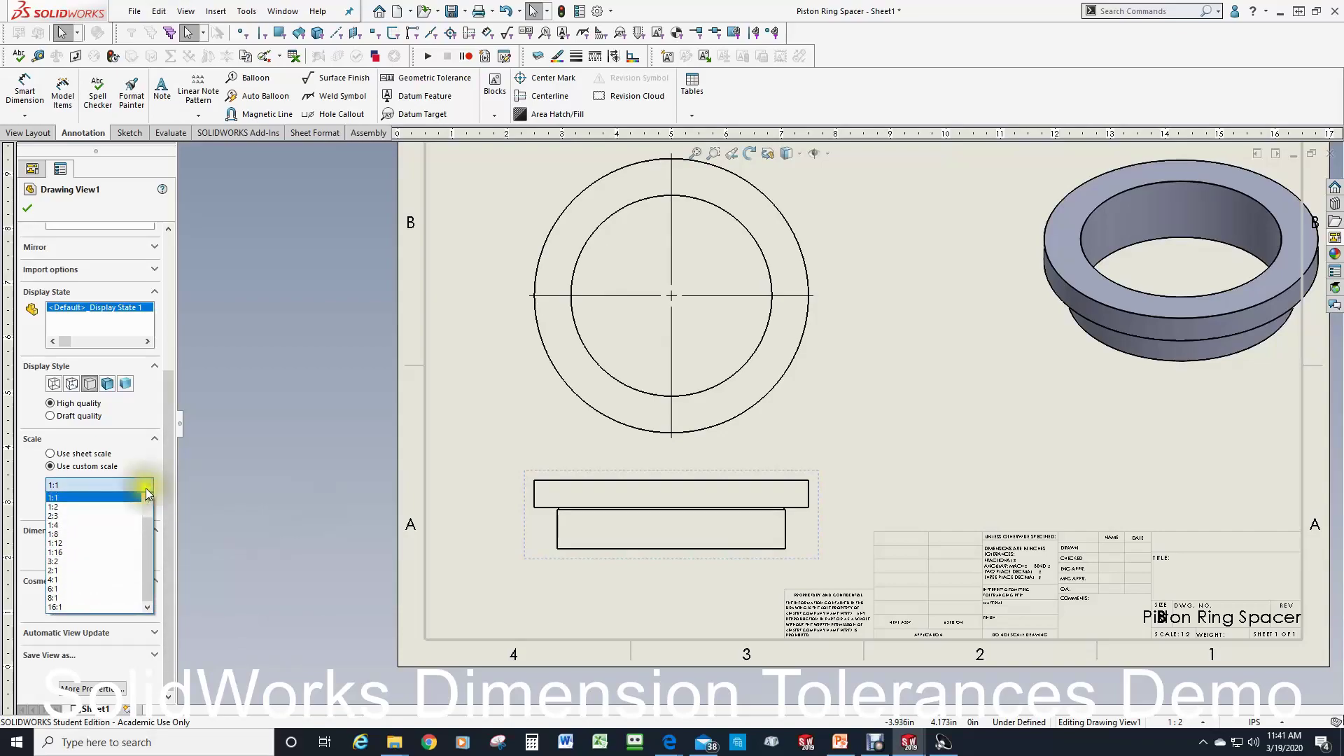
click(133, 515)
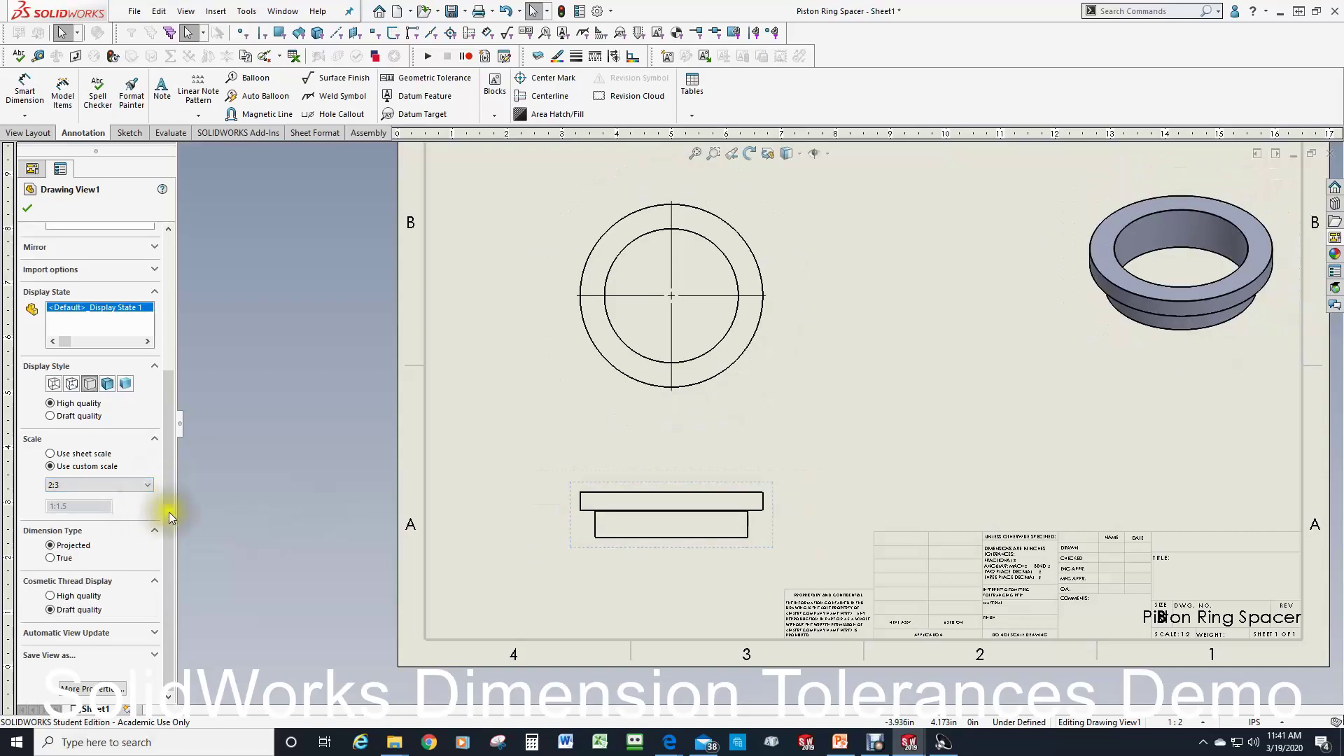
click(799, 419)
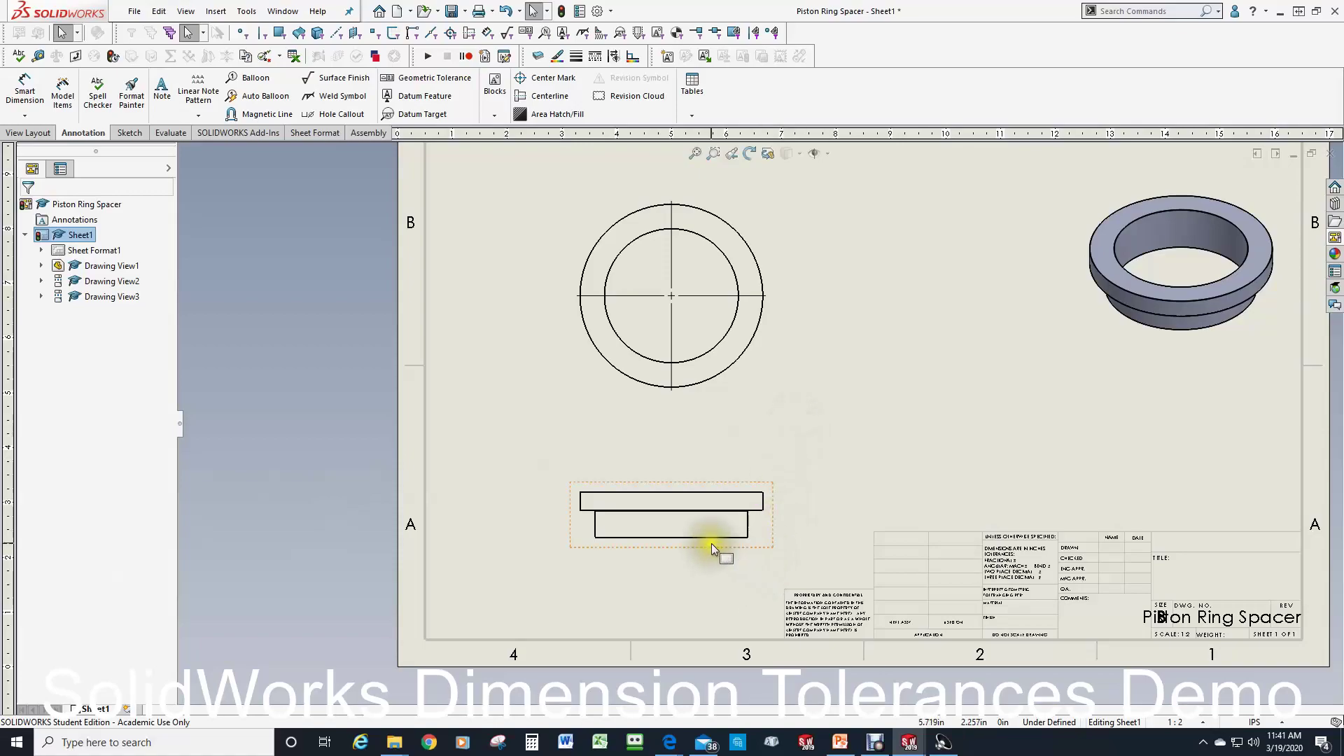
Dimension the front view's Ø5.000 and Ø4.165 diameters, moving Ø5.000 above the view
scroll(711, 545, down, 3)
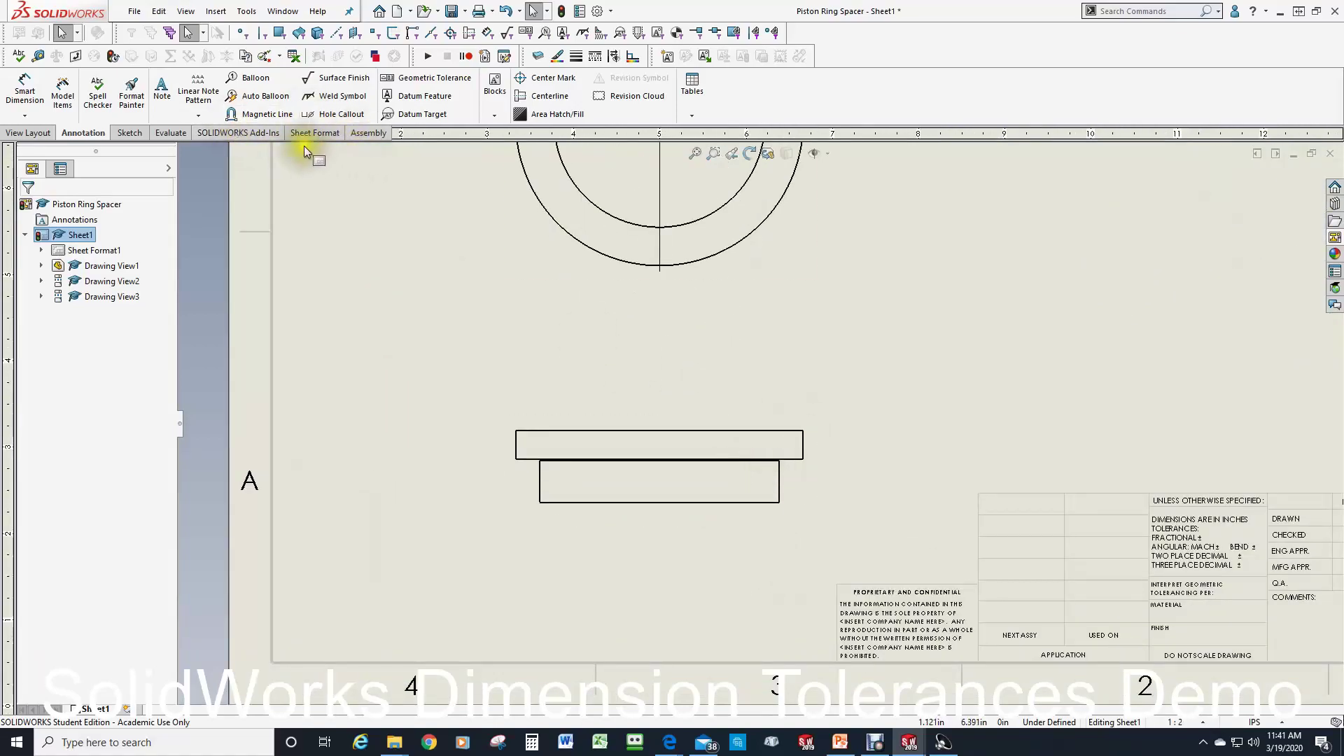
click(25, 91)
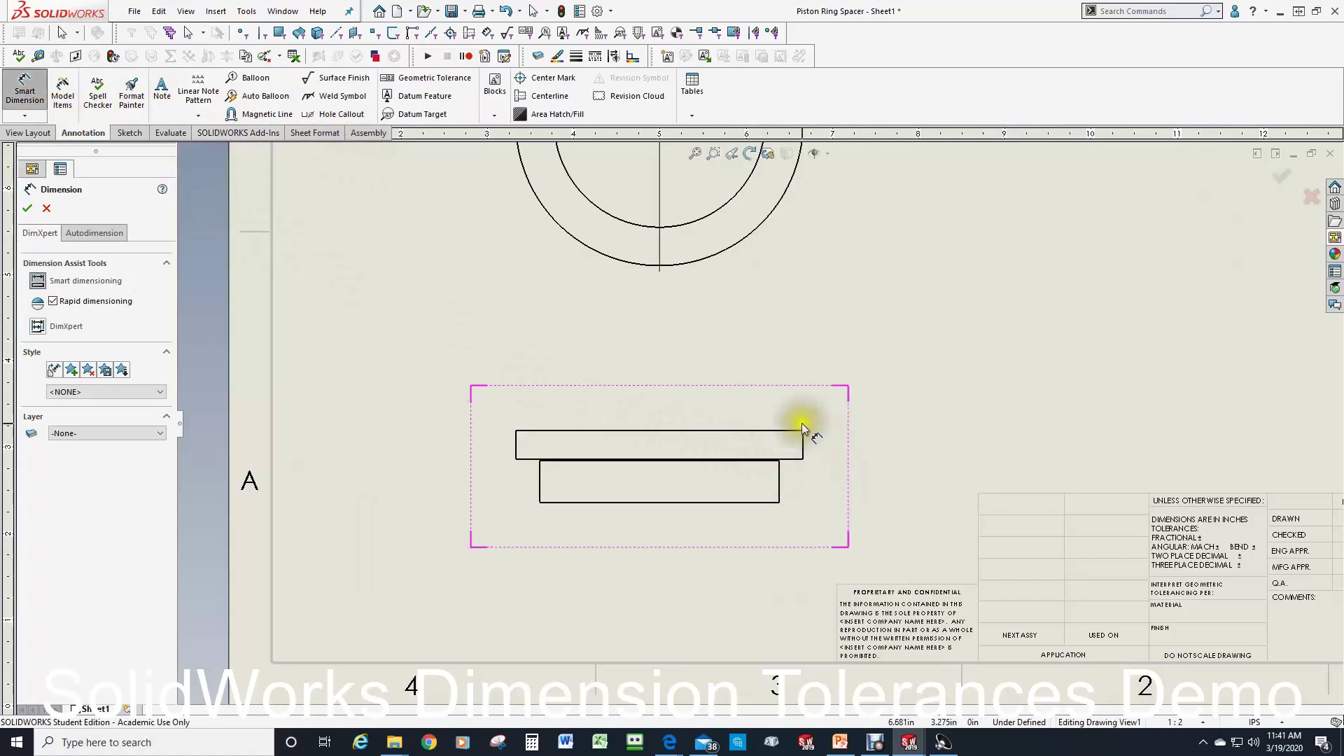
click(777, 430)
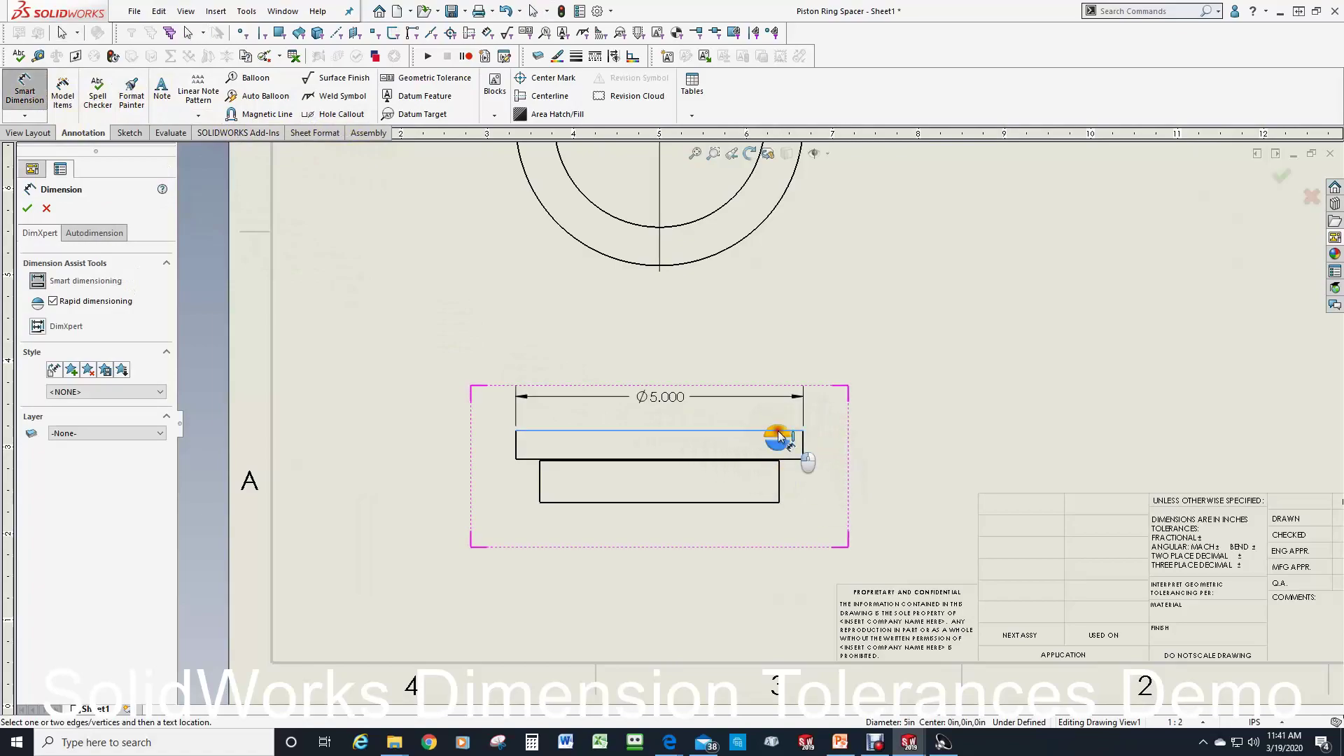
click(768, 503)
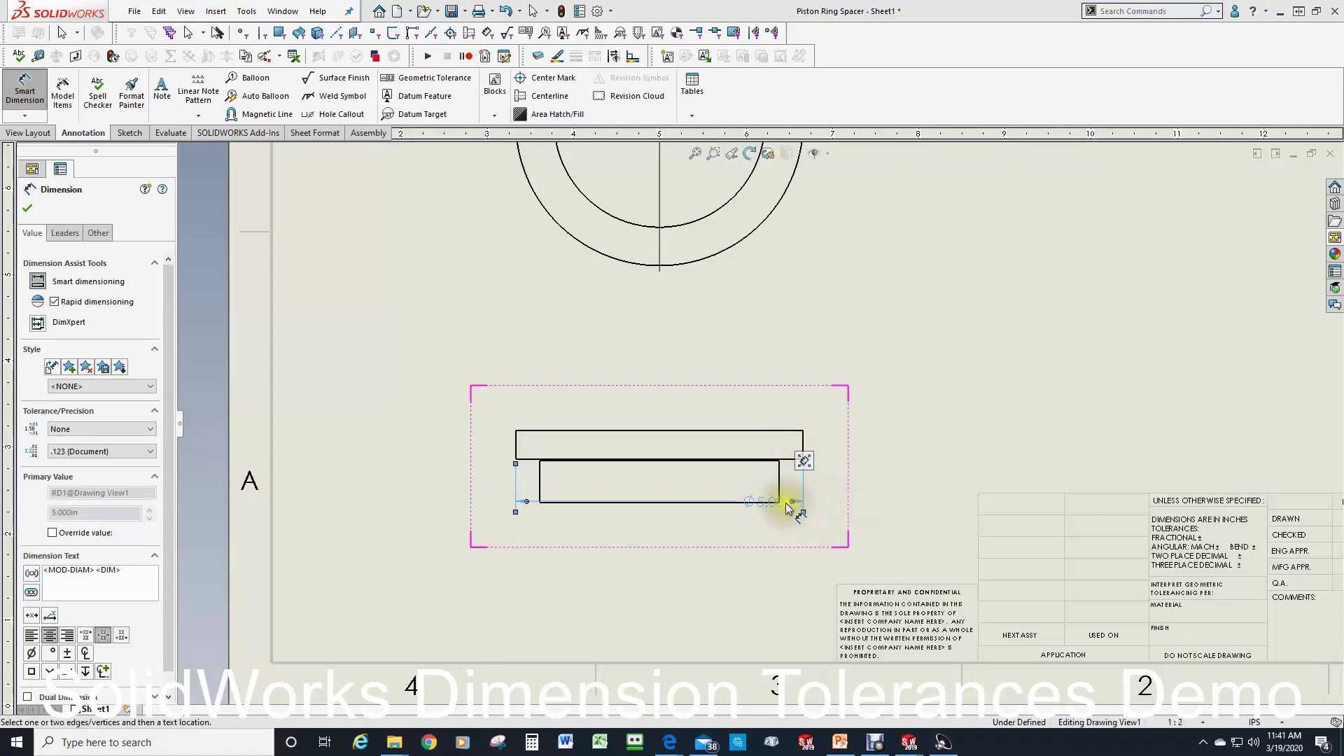
drag(785, 503, 709, 384)
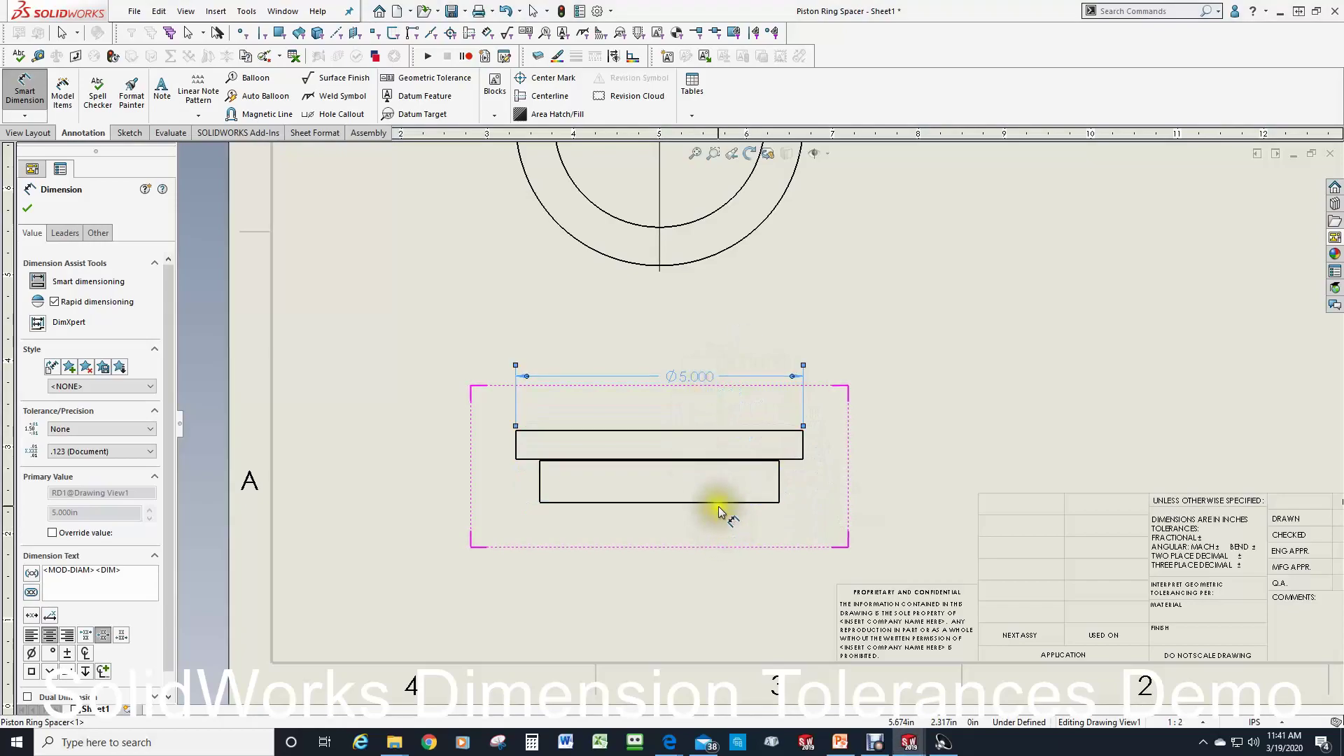
key(Escape)
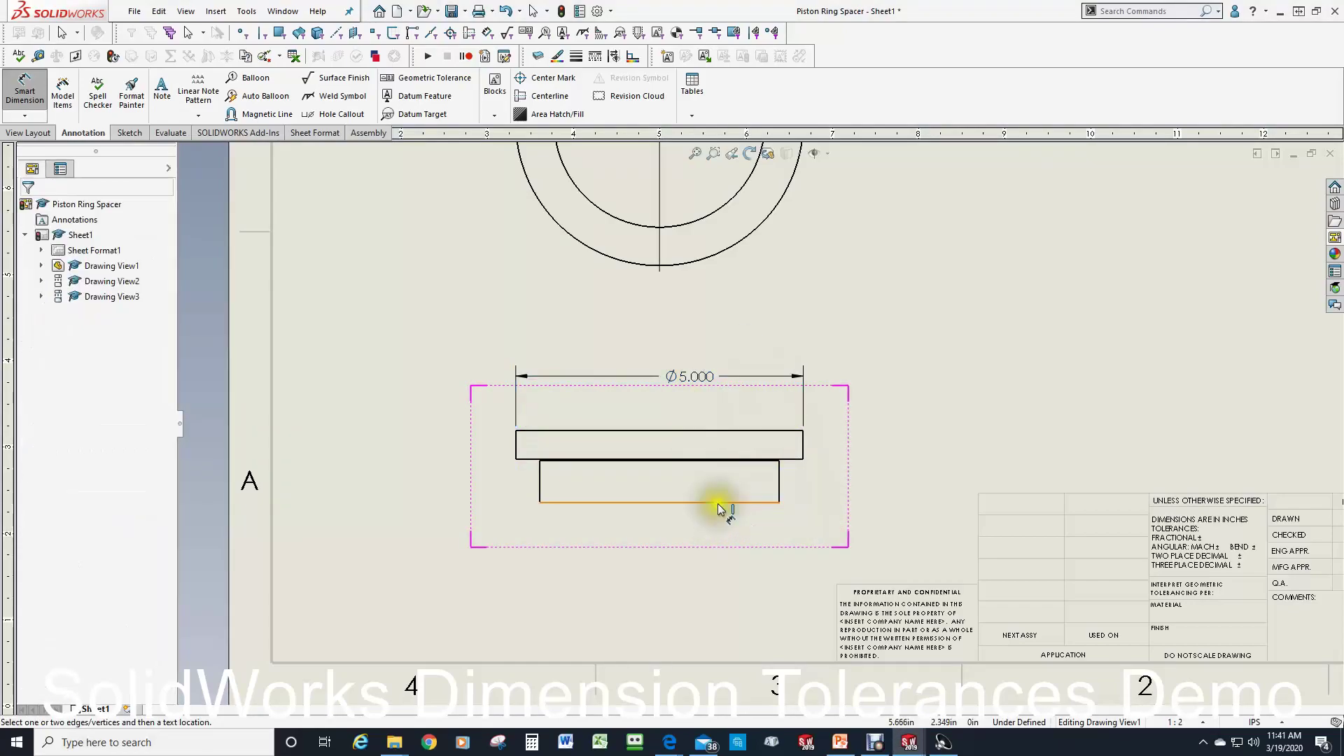
click(719, 503)
click(717, 499)
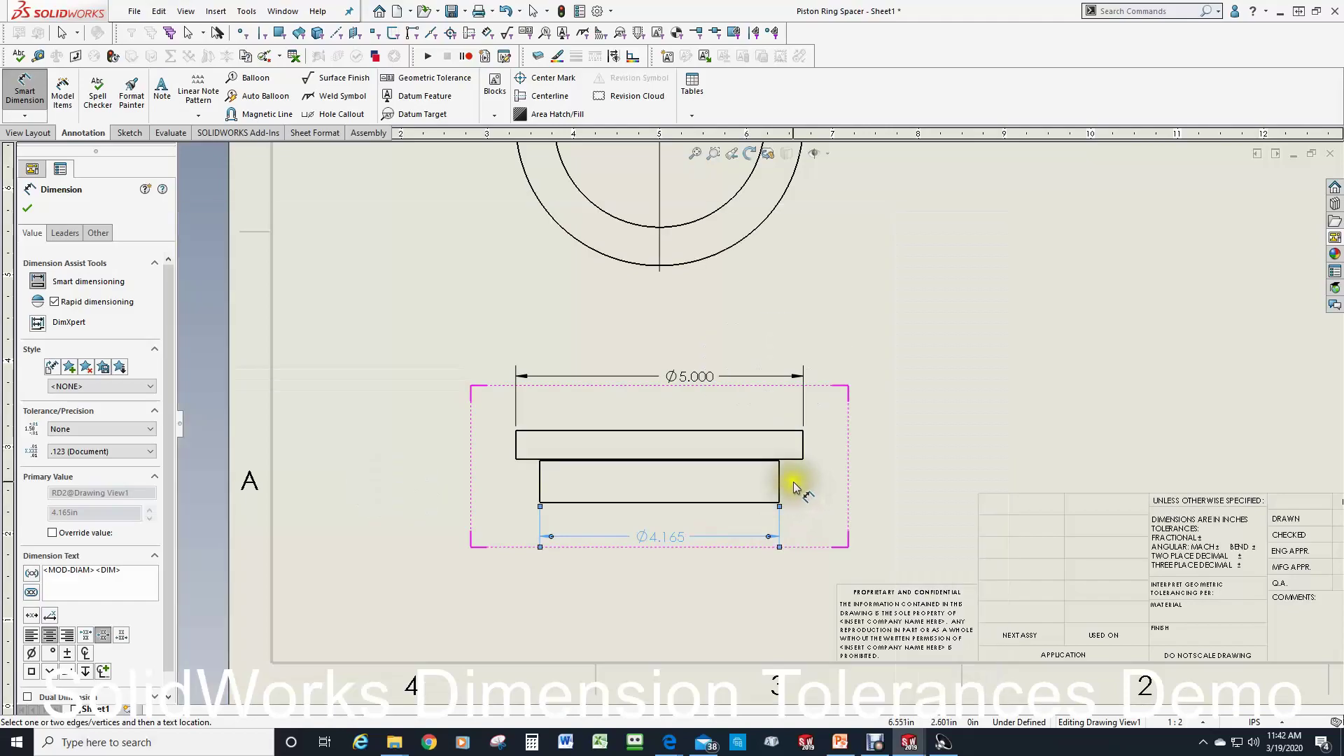
Add the .500 flange-thickness and 1.250 overall-height dimensions
click(805, 447)
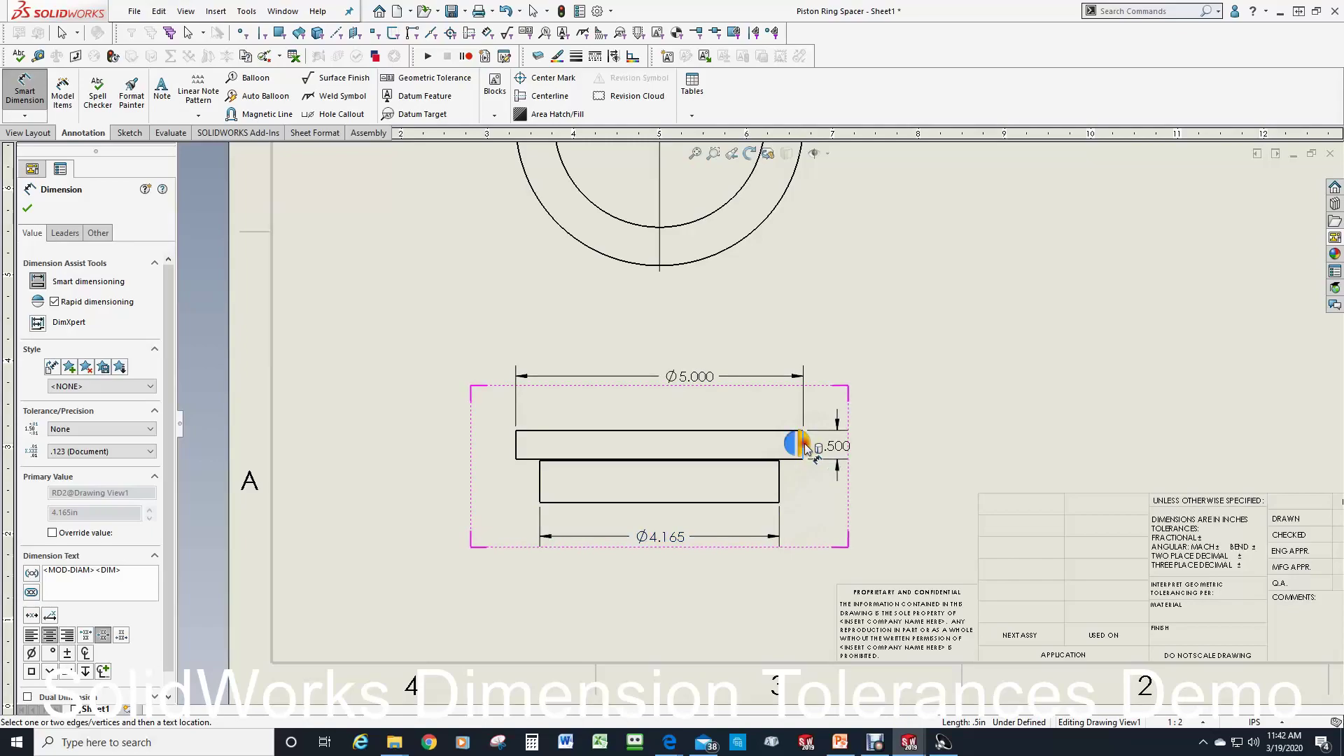
click(810, 446)
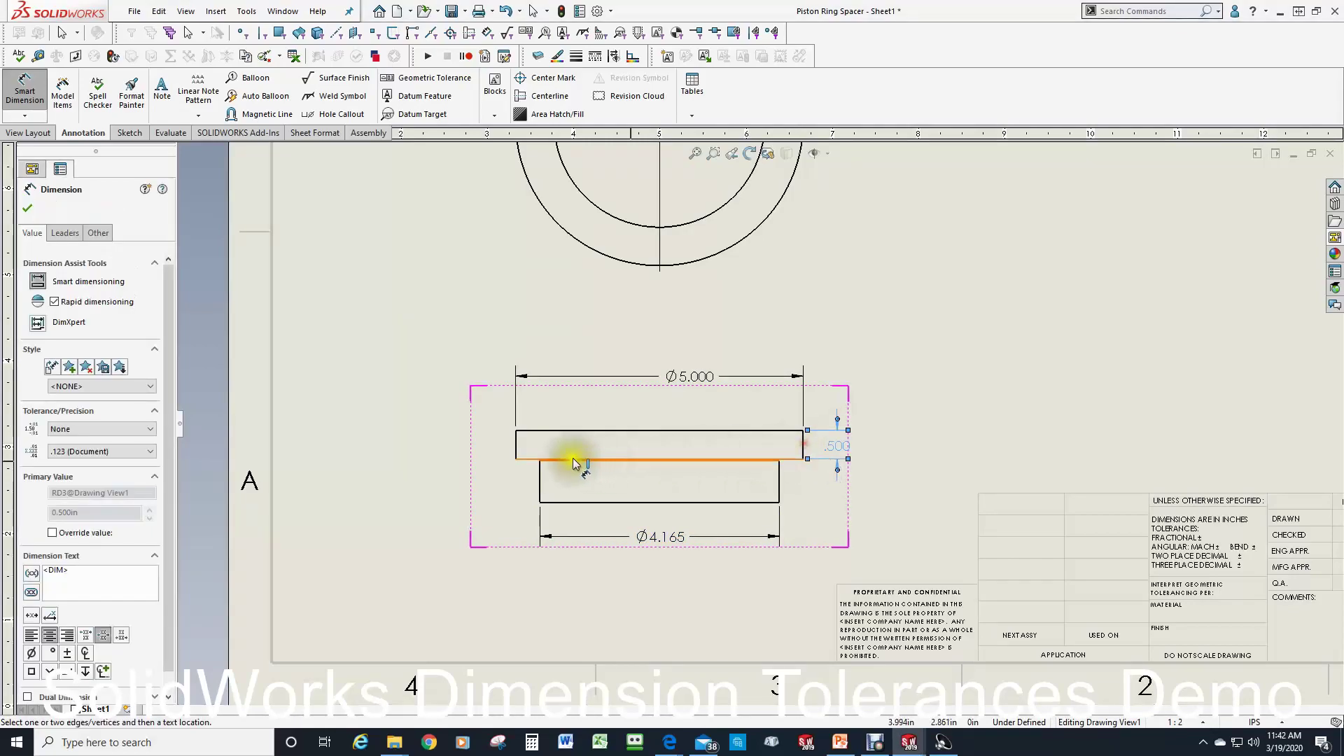
click(559, 431)
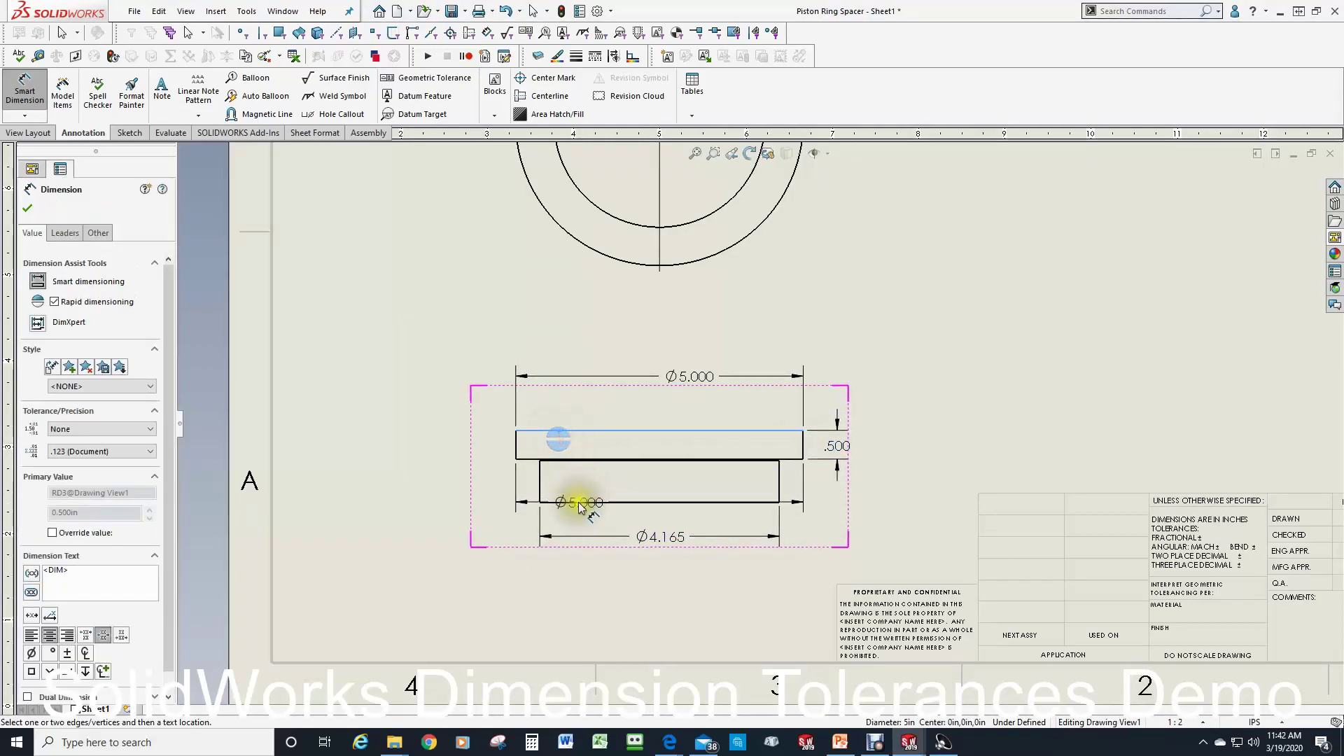
click(578, 502)
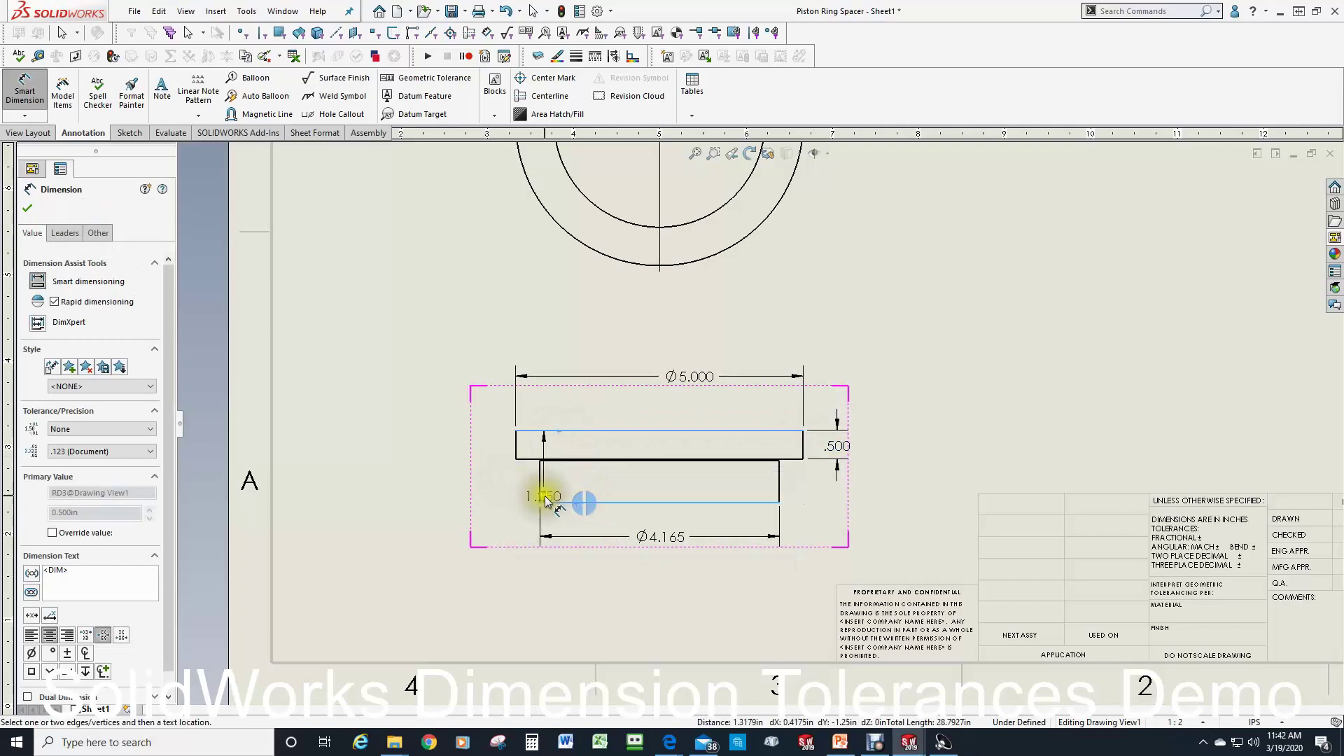
click(580, 496)
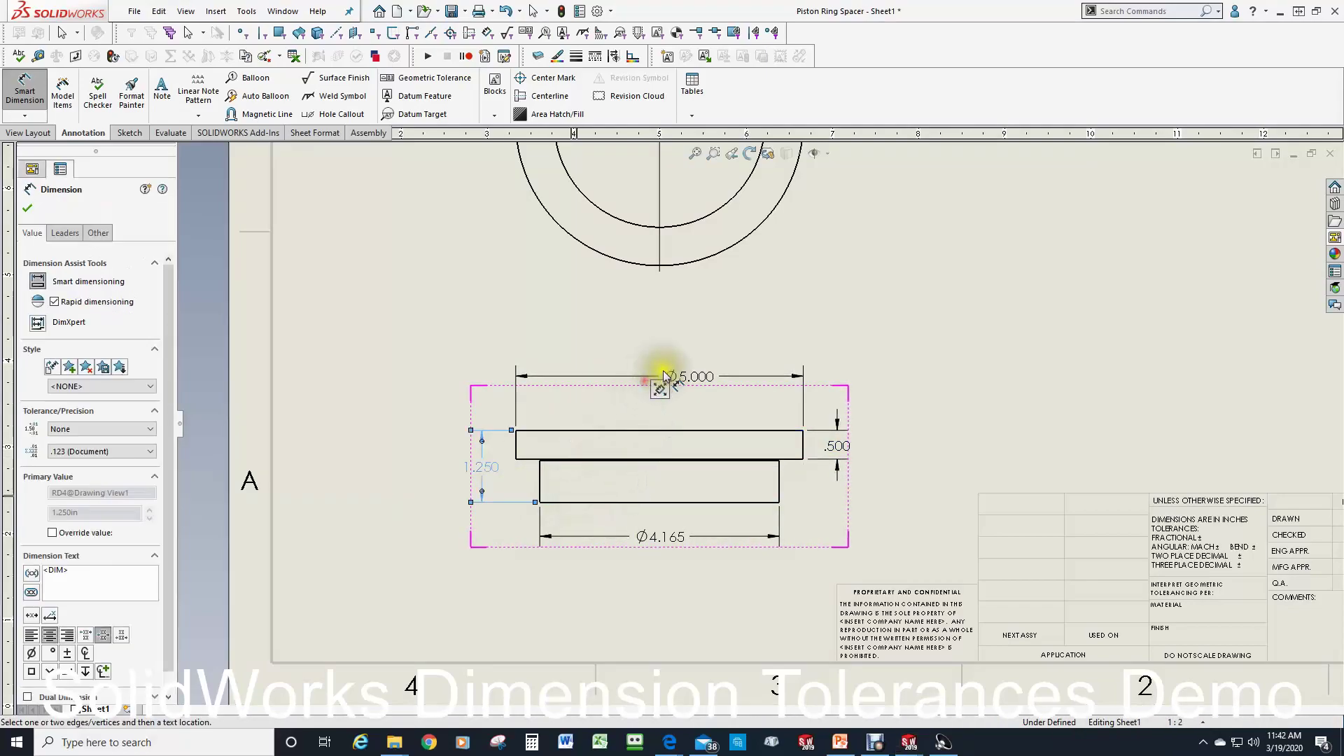
Dimension the top view's inner circle as Ø3.665 and confirm
scroll(700, 336, up, 3)
scroll(770, 253, down, 3)
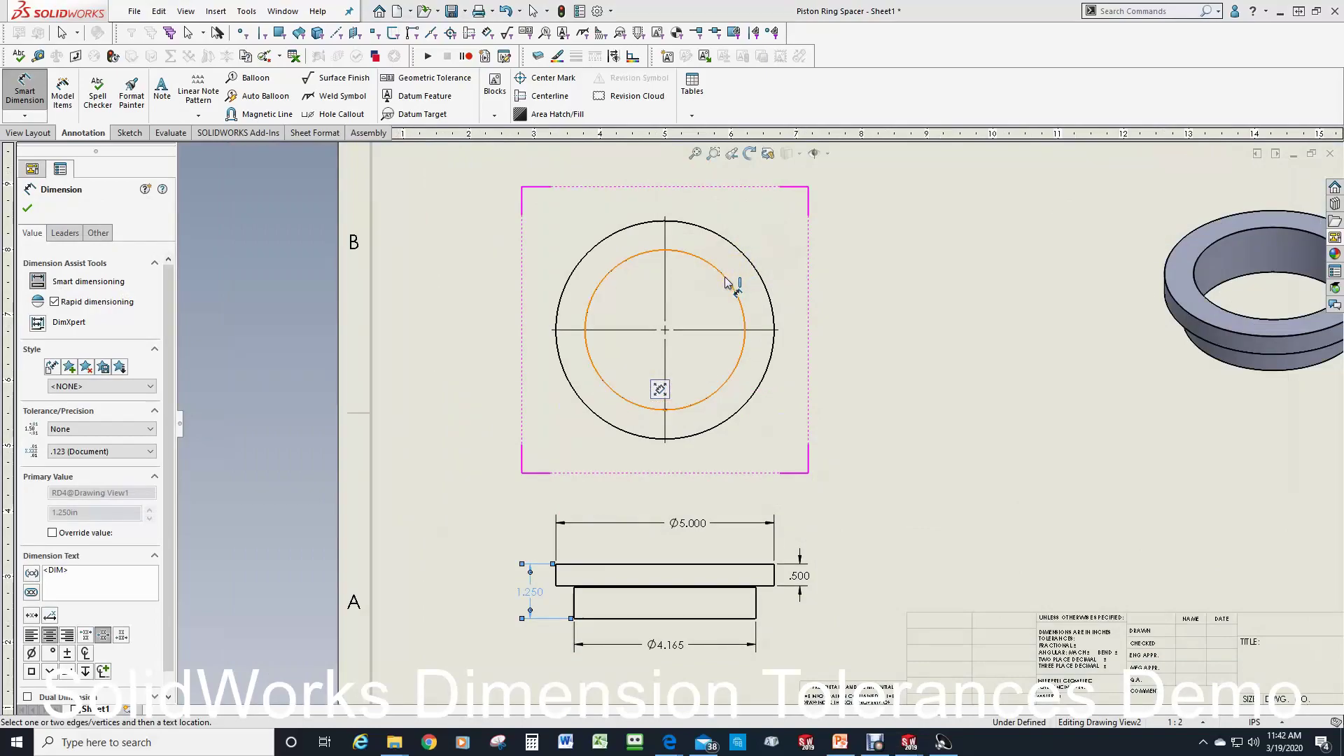
click(725, 283)
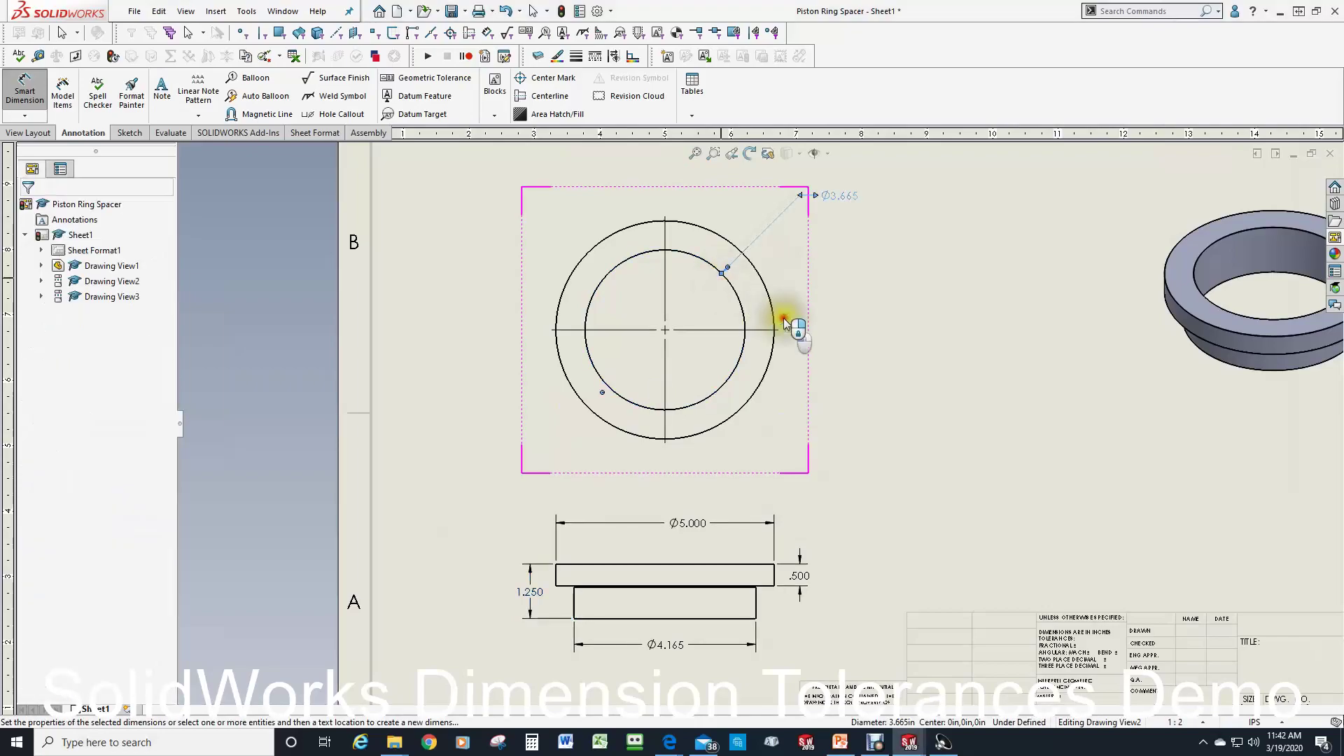
scroll(859, 394, up, 3)
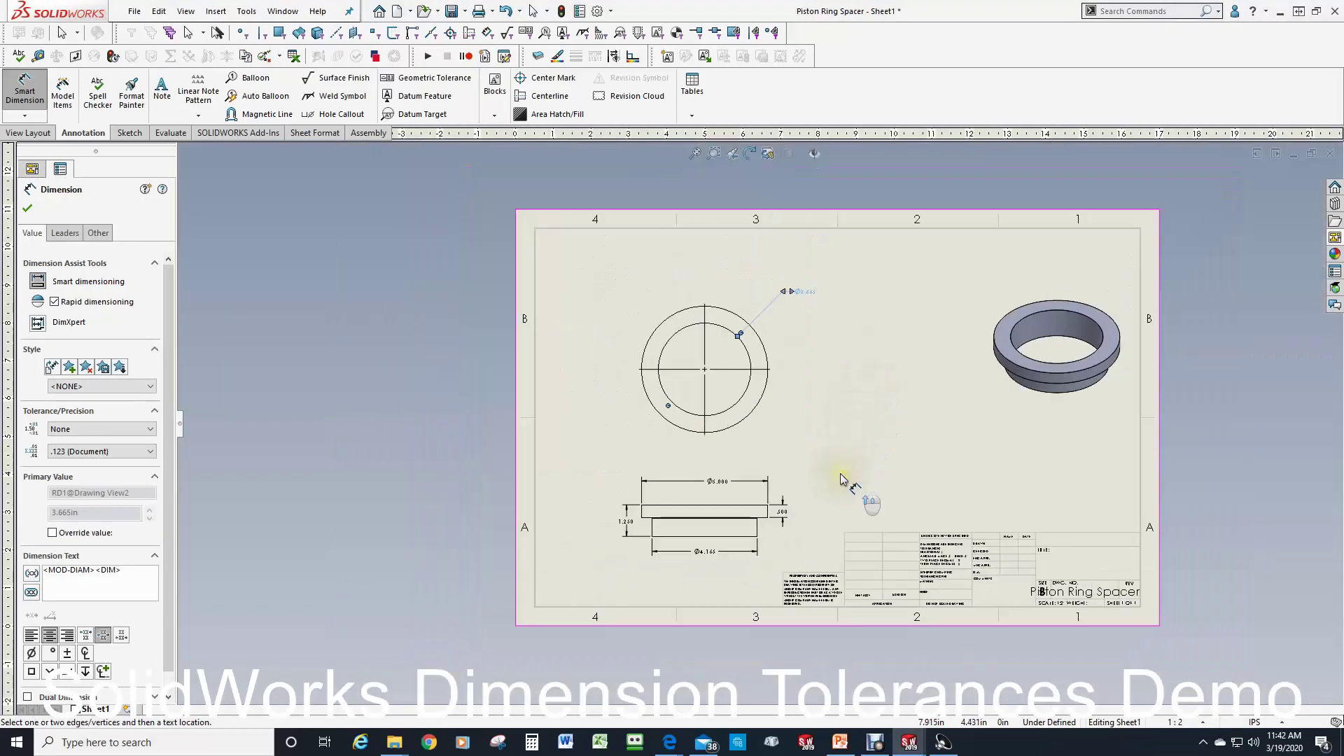
scroll(789, 504, down, 2)
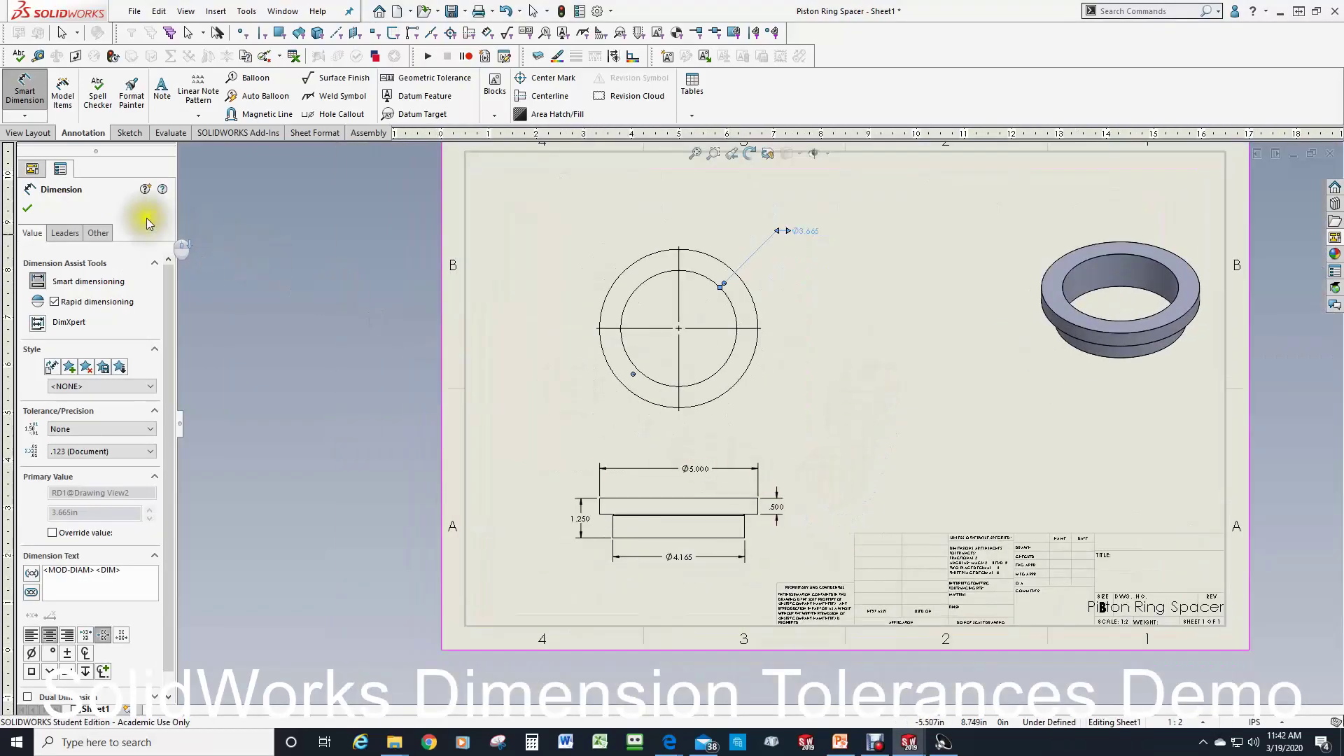
click(29, 209)
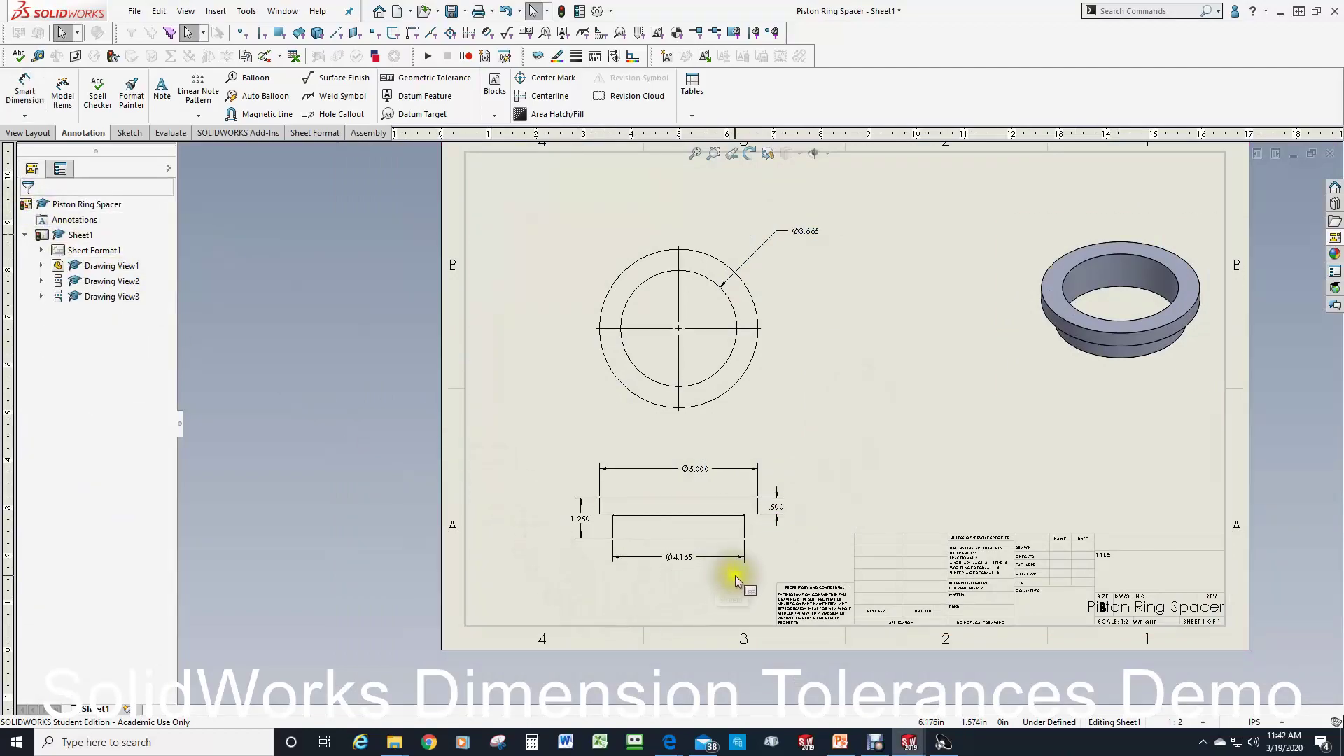
Set the front view's display style to Hidden Lines Visible
click(767, 541)
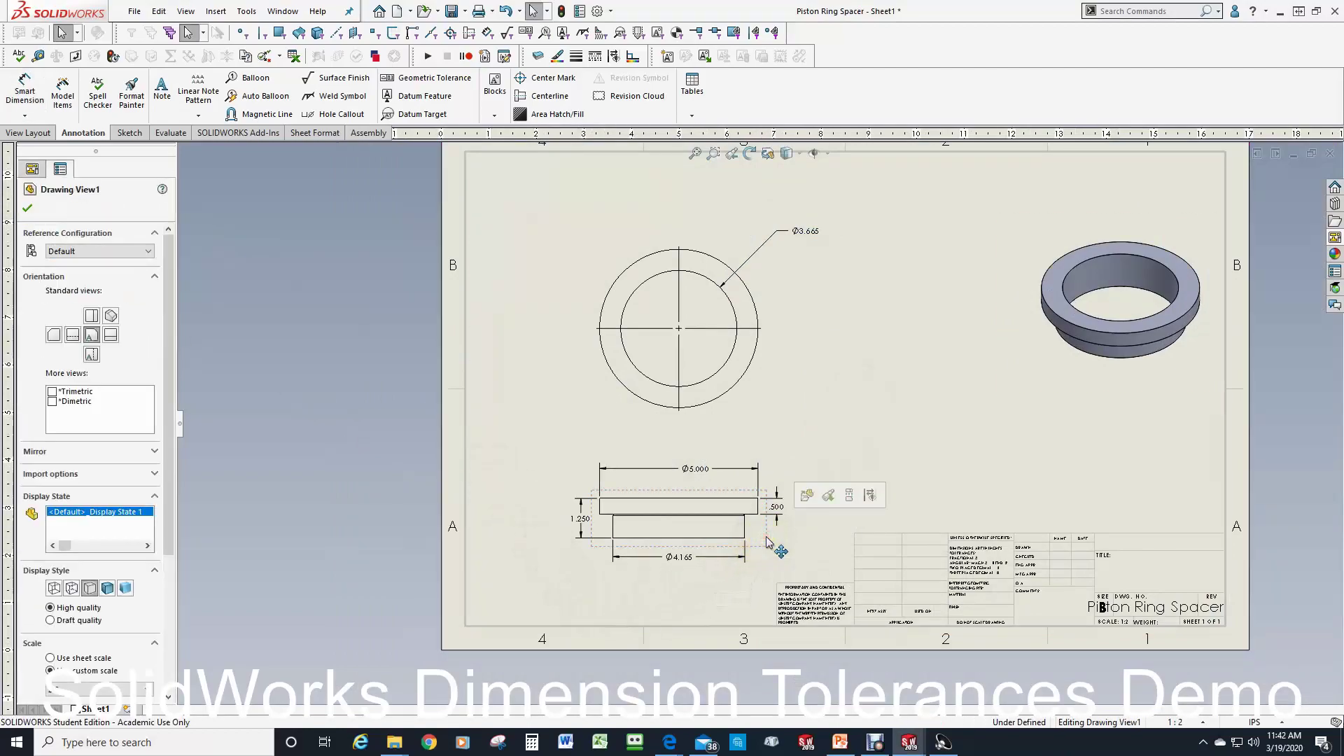
click(71, 590)
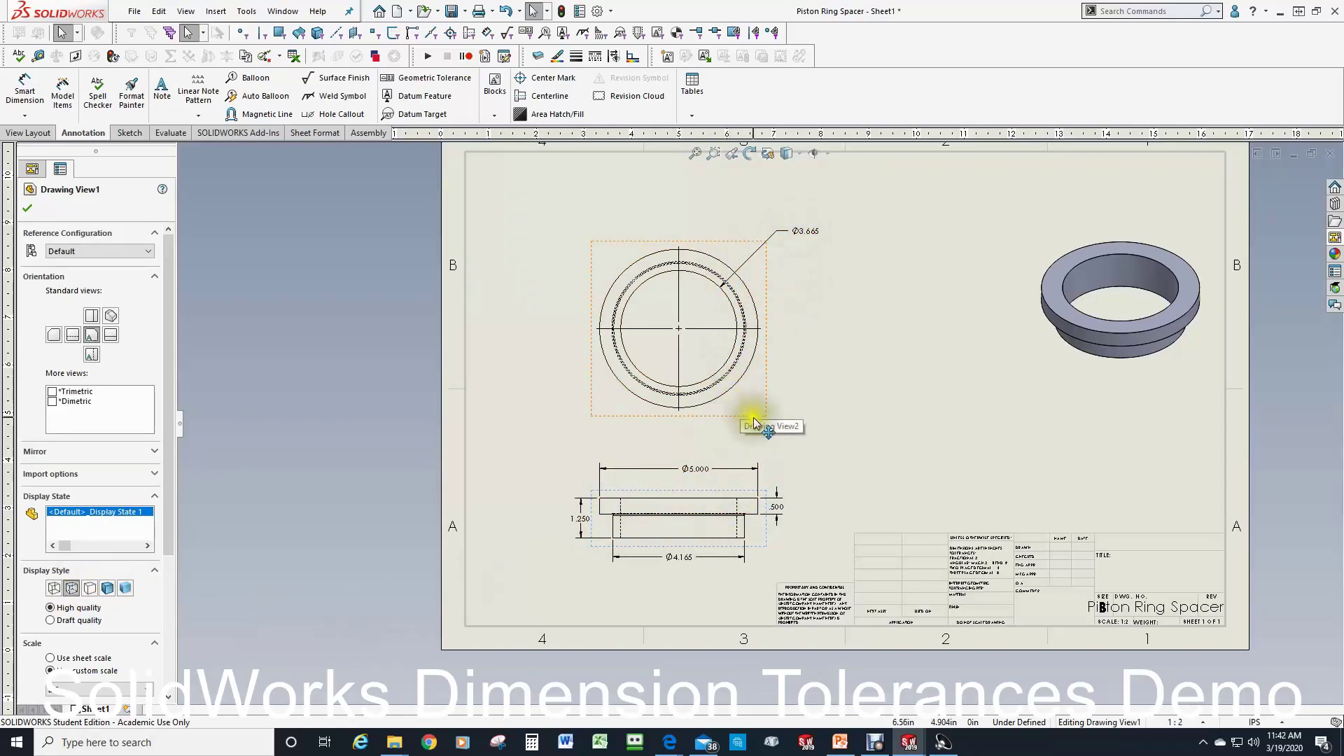
scroll(766, 430, down, 3)
scroll(766, 431, up, 4)
scroll(763, 503, down, 5)
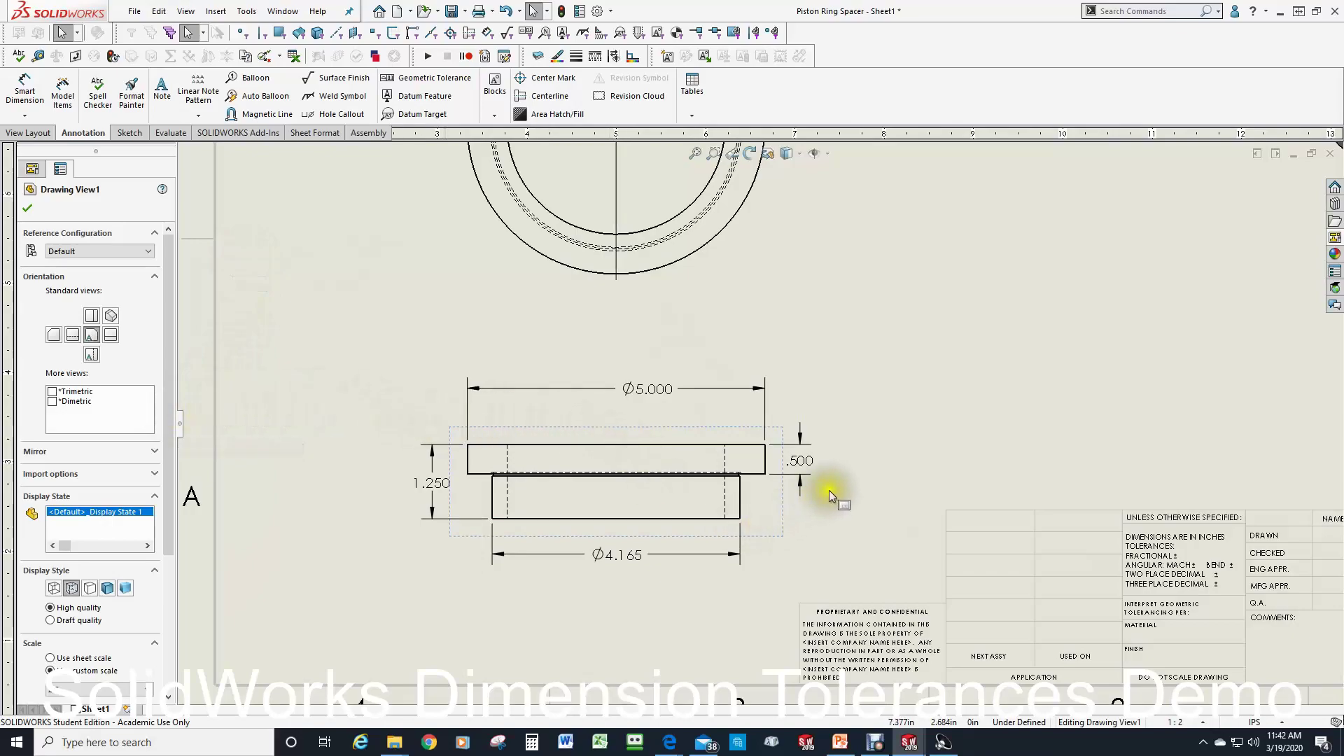
Set the Ø5.000 dimension's tolerance type to Basic so it appears boxed
click(653, 398)
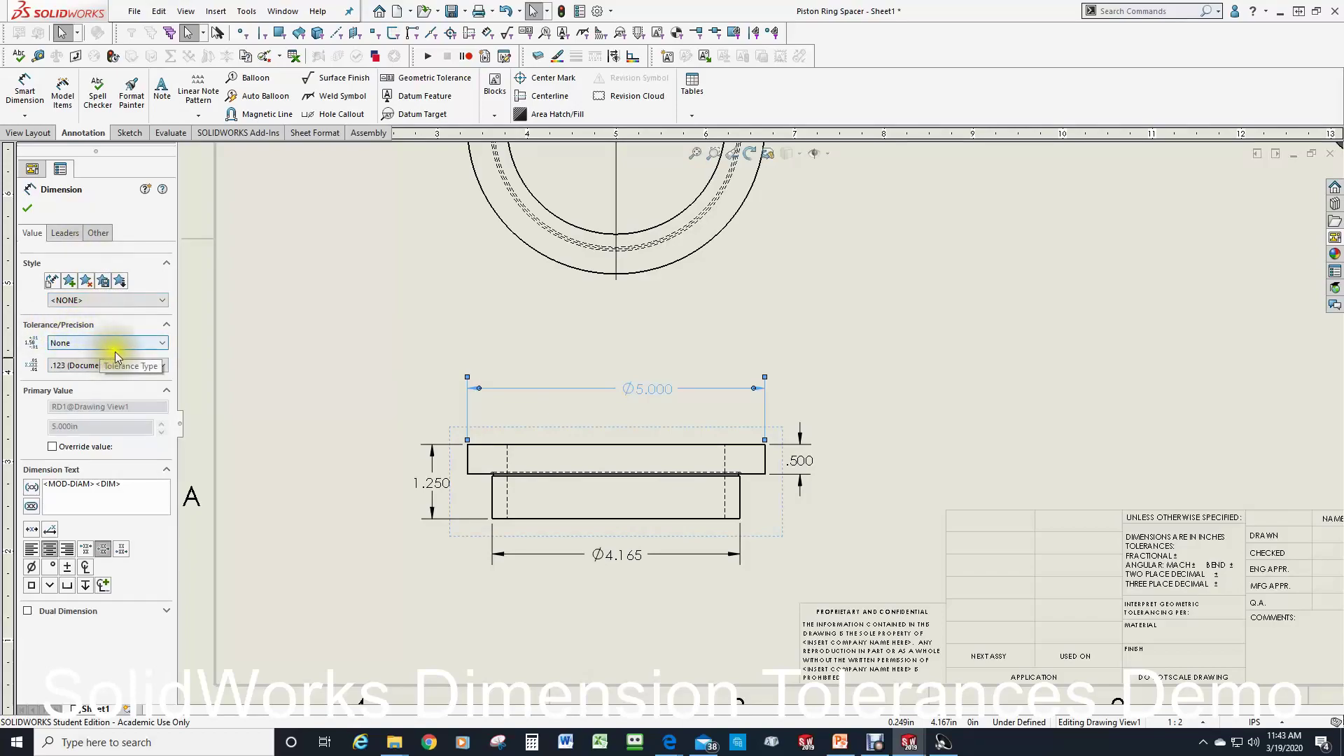
click(163, 344)
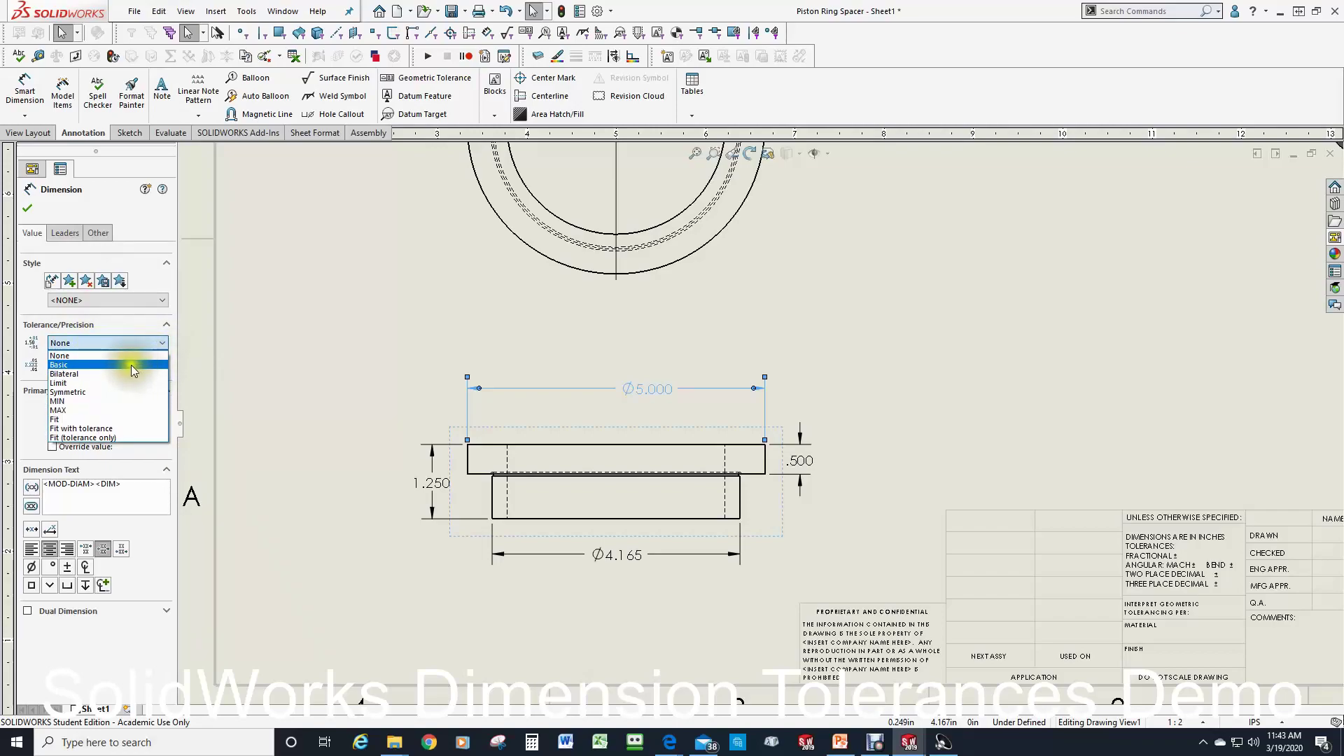
click(67, 366)
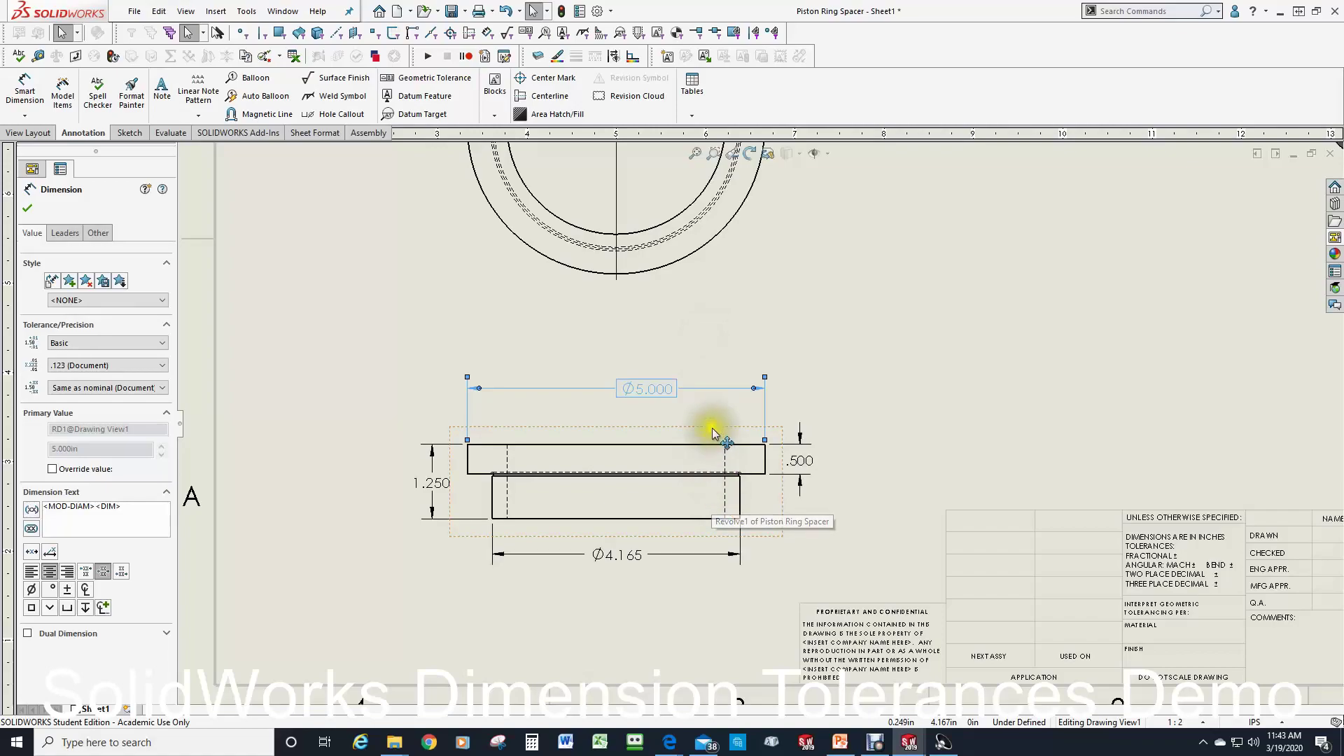
click(691, 463)
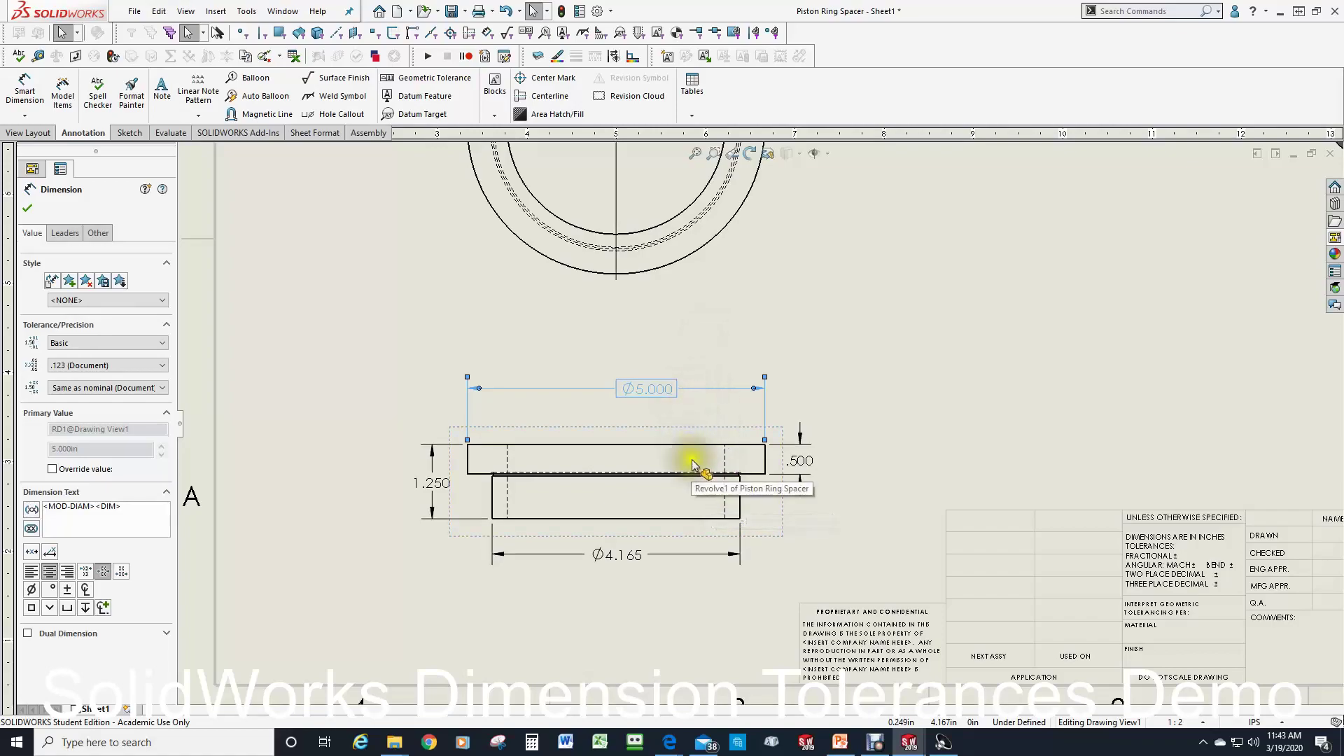
scroll(691, 530, down, 2)
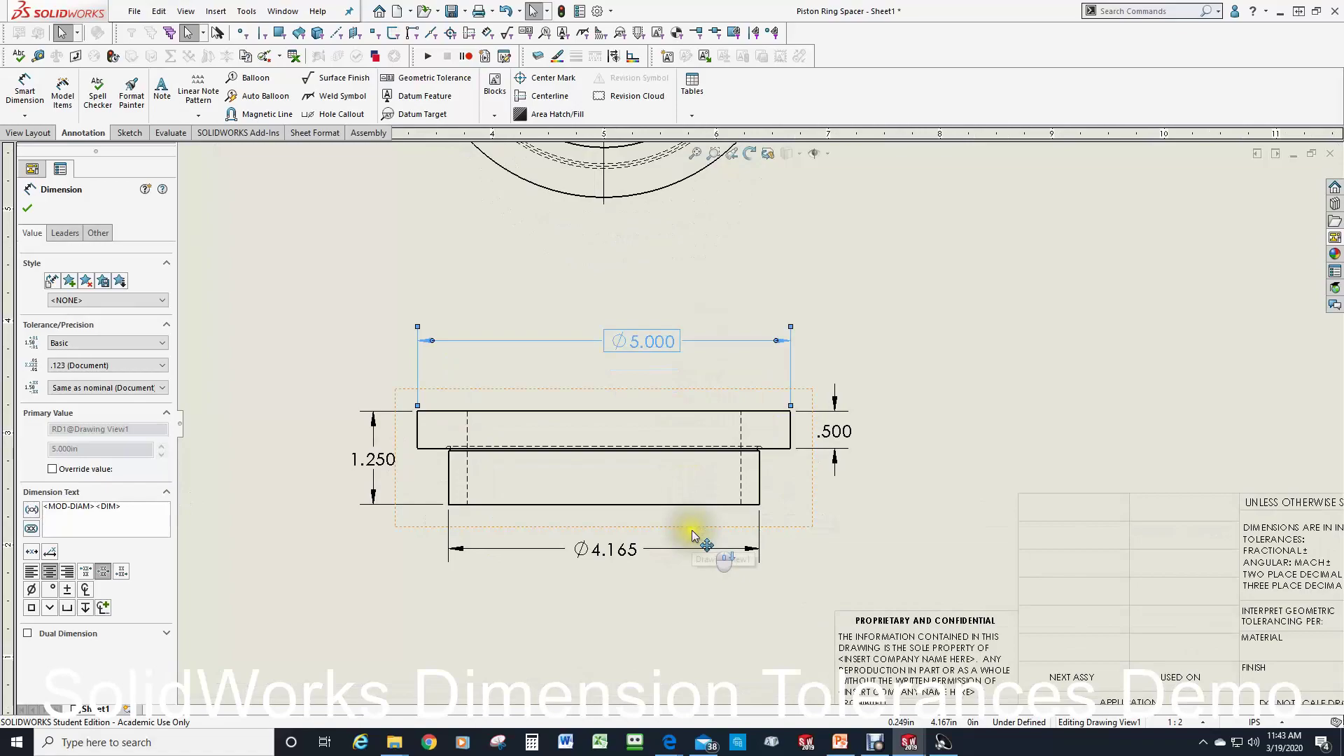
Give the .500 dimension a Bilateral tolerance and move its text up and right
click(850, 432)
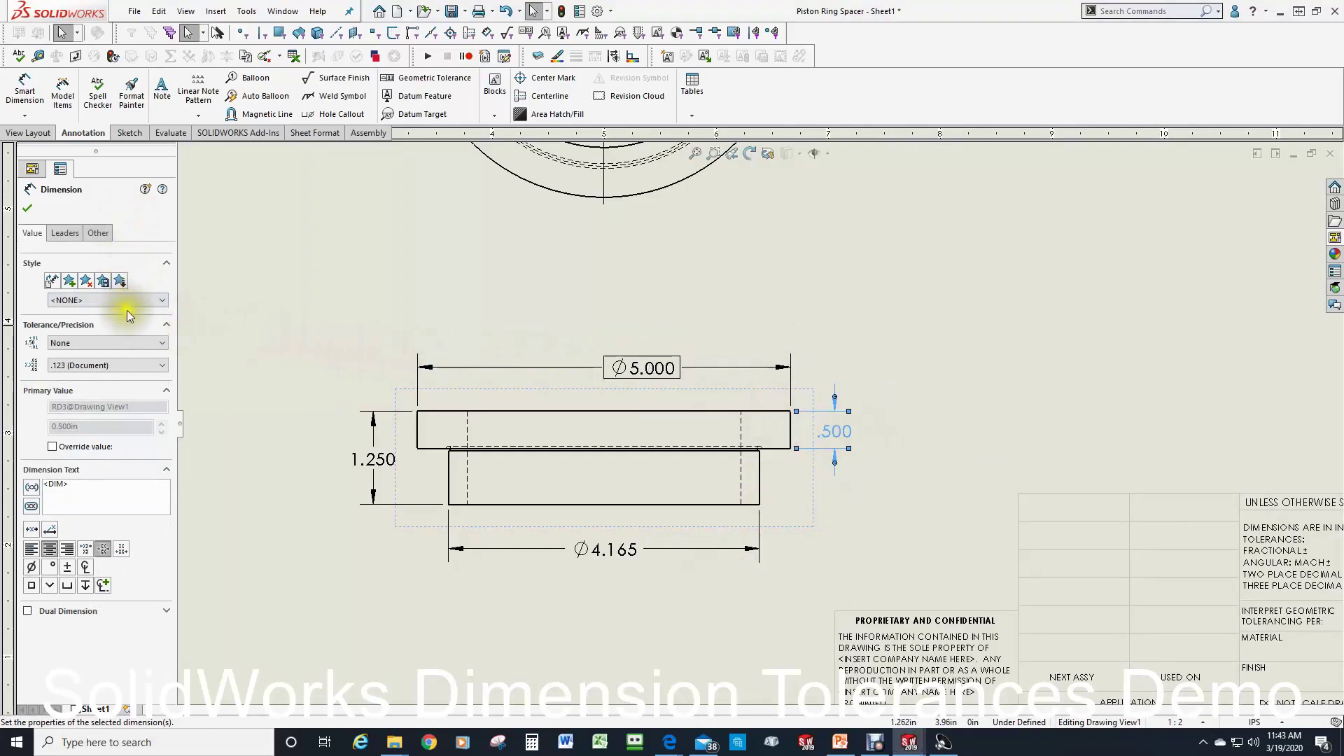
click(161, 343)
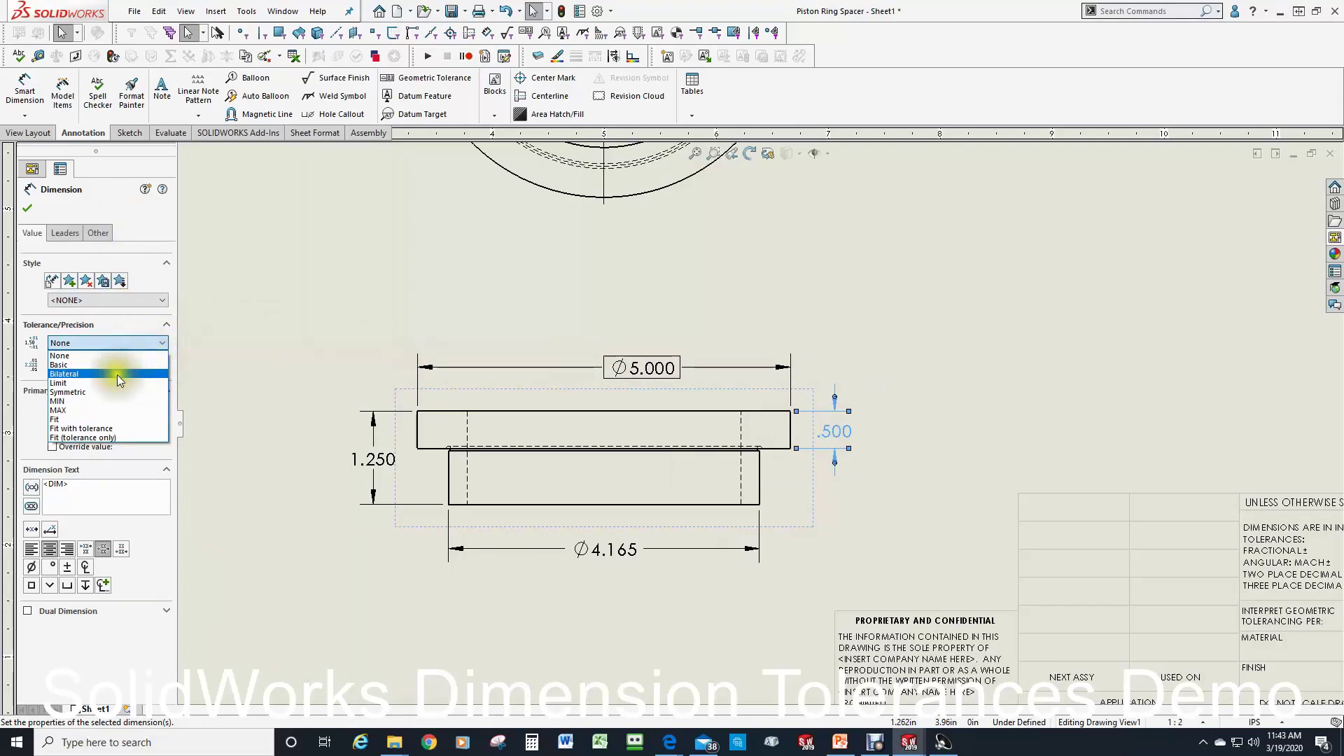
click(89, 373)
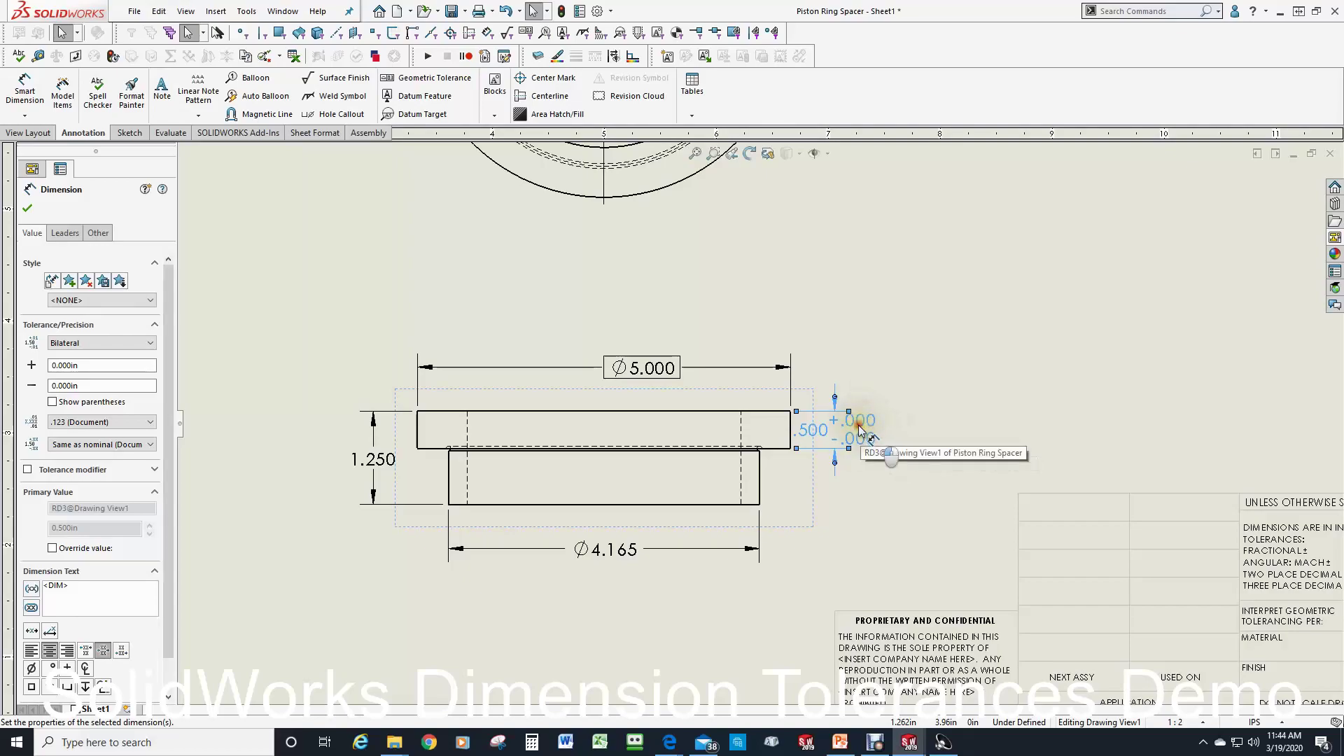
mouse_move(860, 429)
mouse_down()
mouse_move(892, 368)
mouse_move(861, 378)
mouse_move(873, 430)
mouse_up()
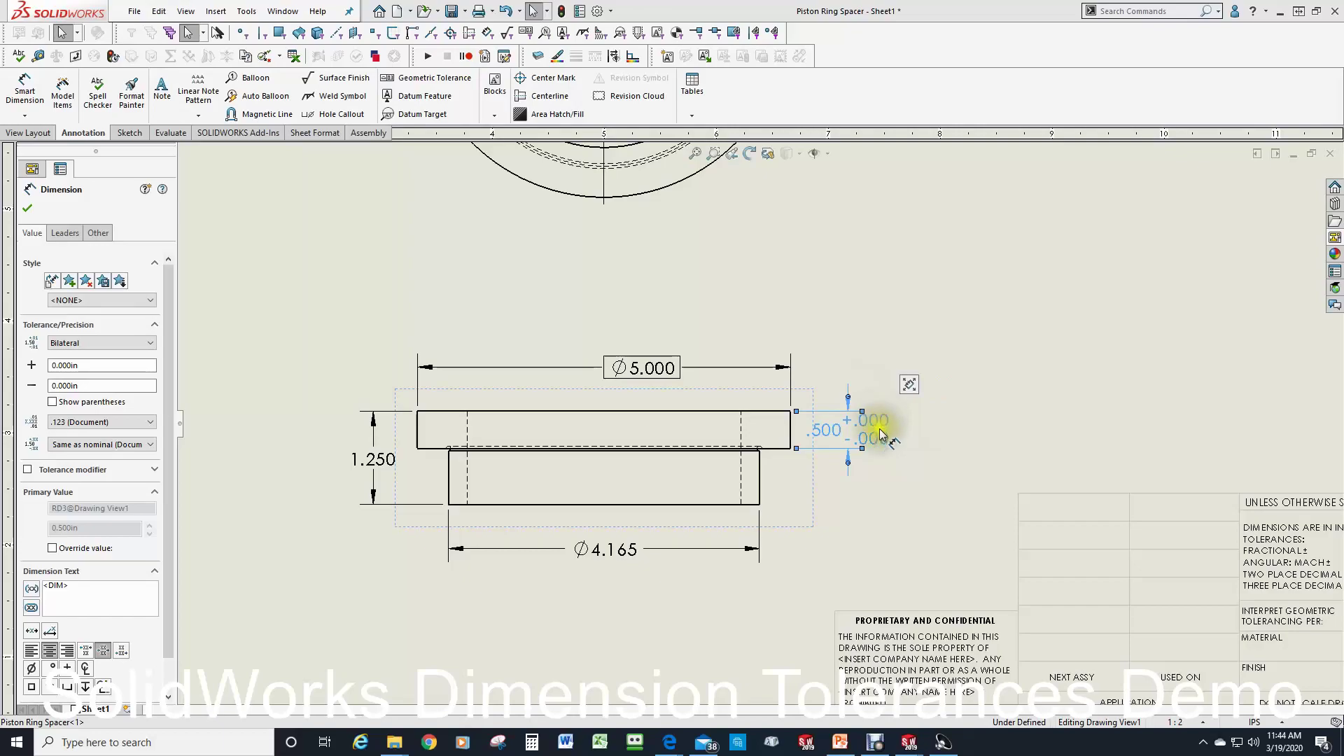
drag(873, 437, 875, 371)
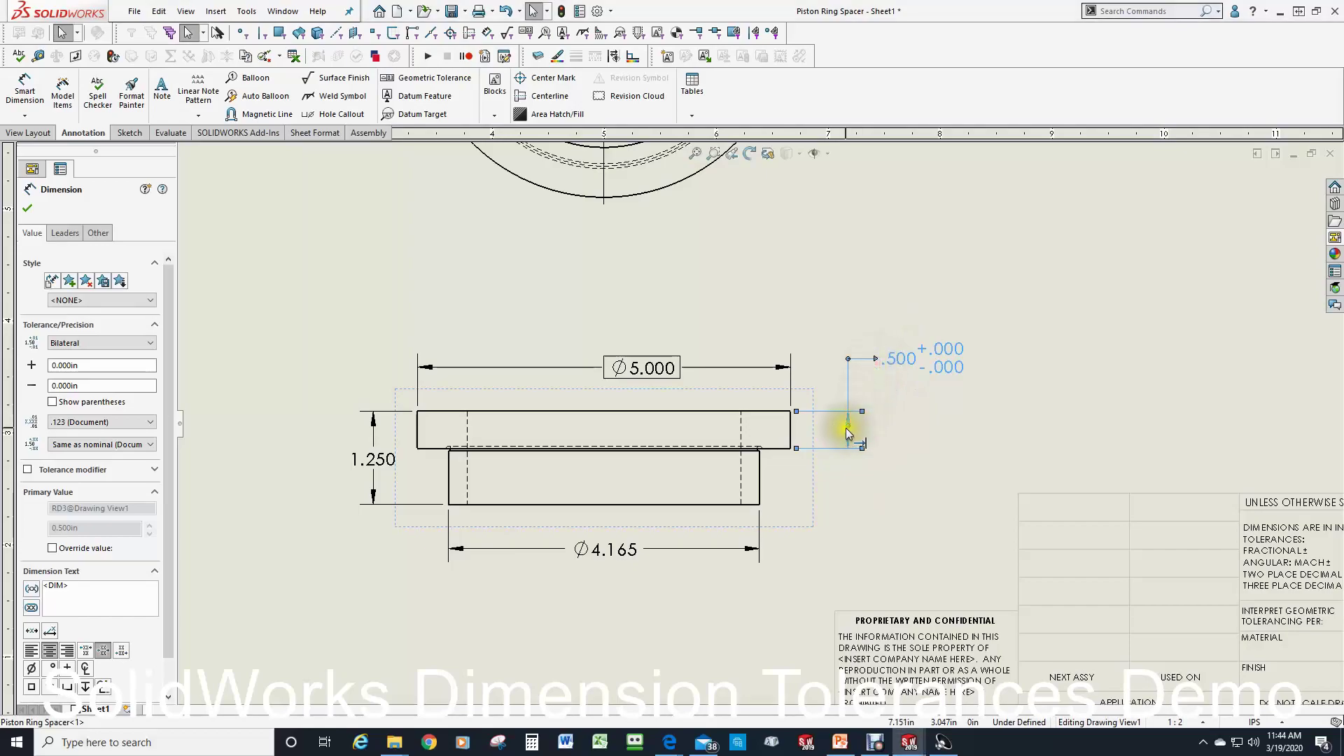
scroll(848, 429, down, 1)
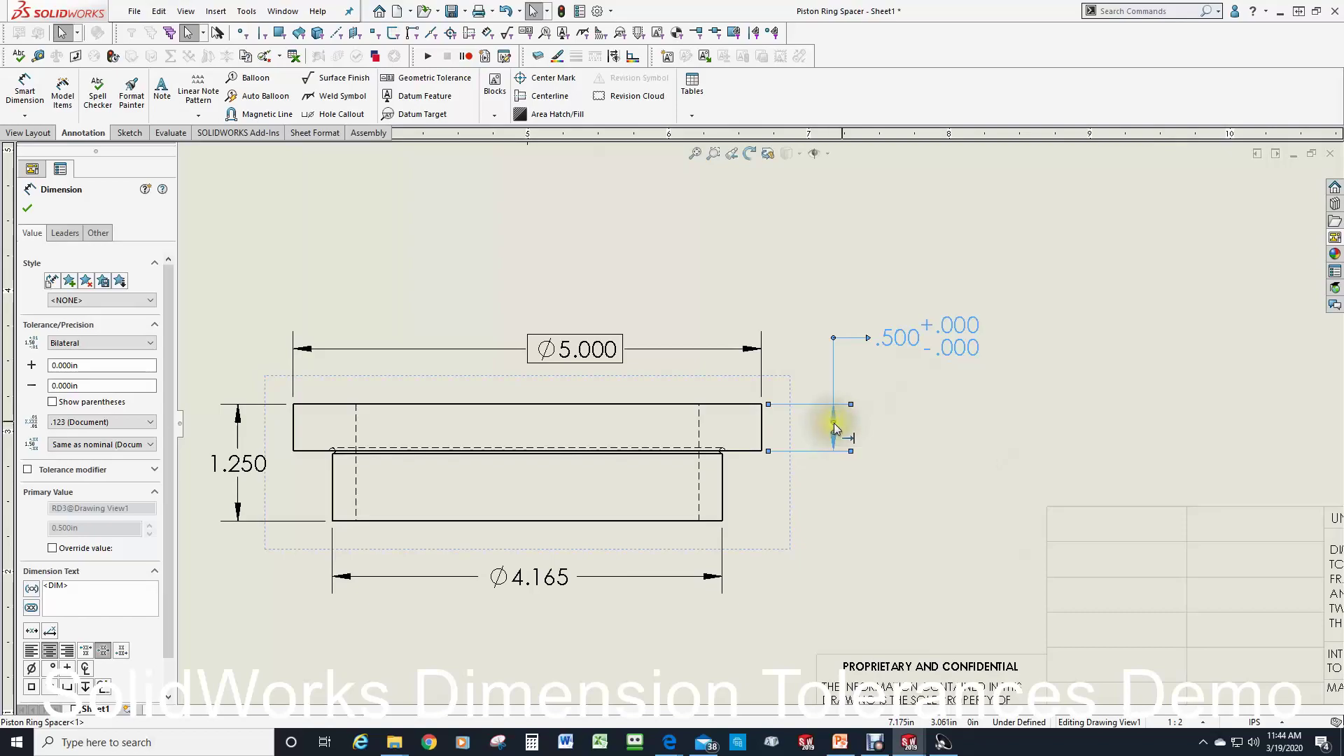
Flip the .500 dimension's arrows outside and set its tolerance to +.005/-.002
click(834, 427)
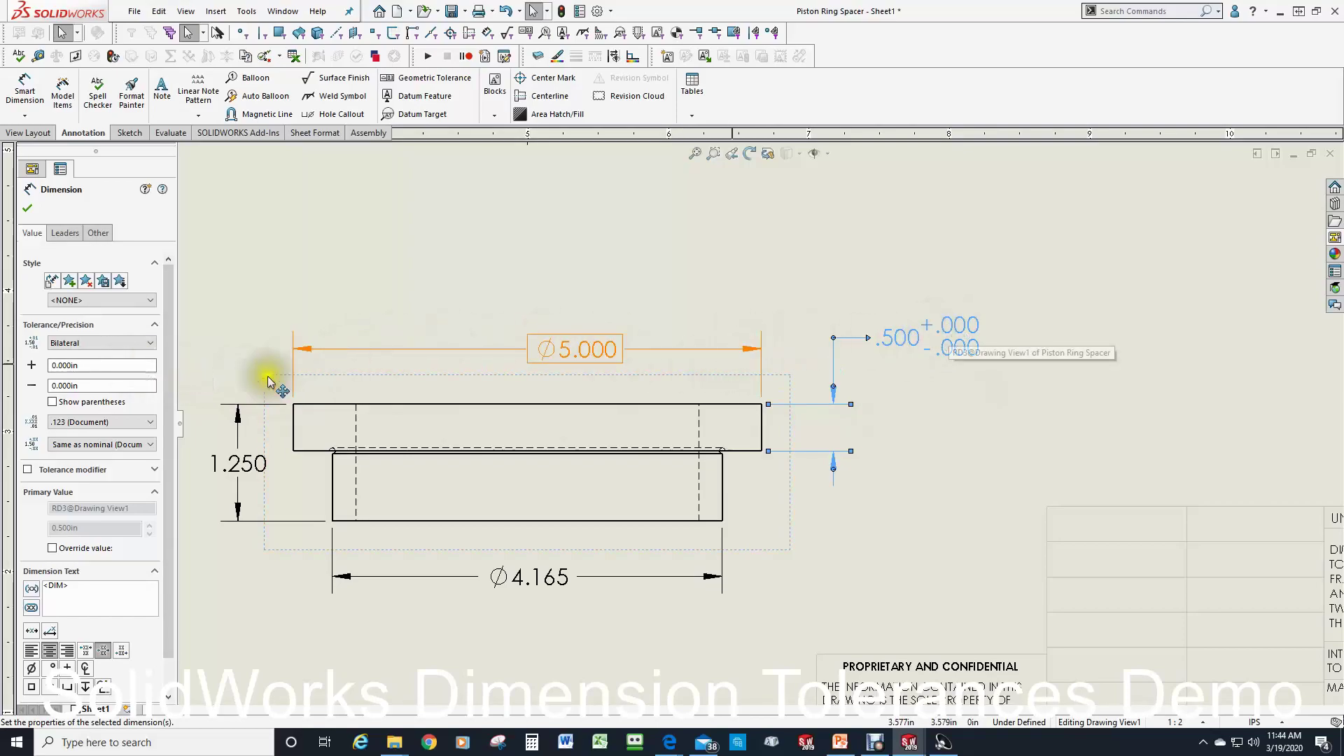
click(133, 365)
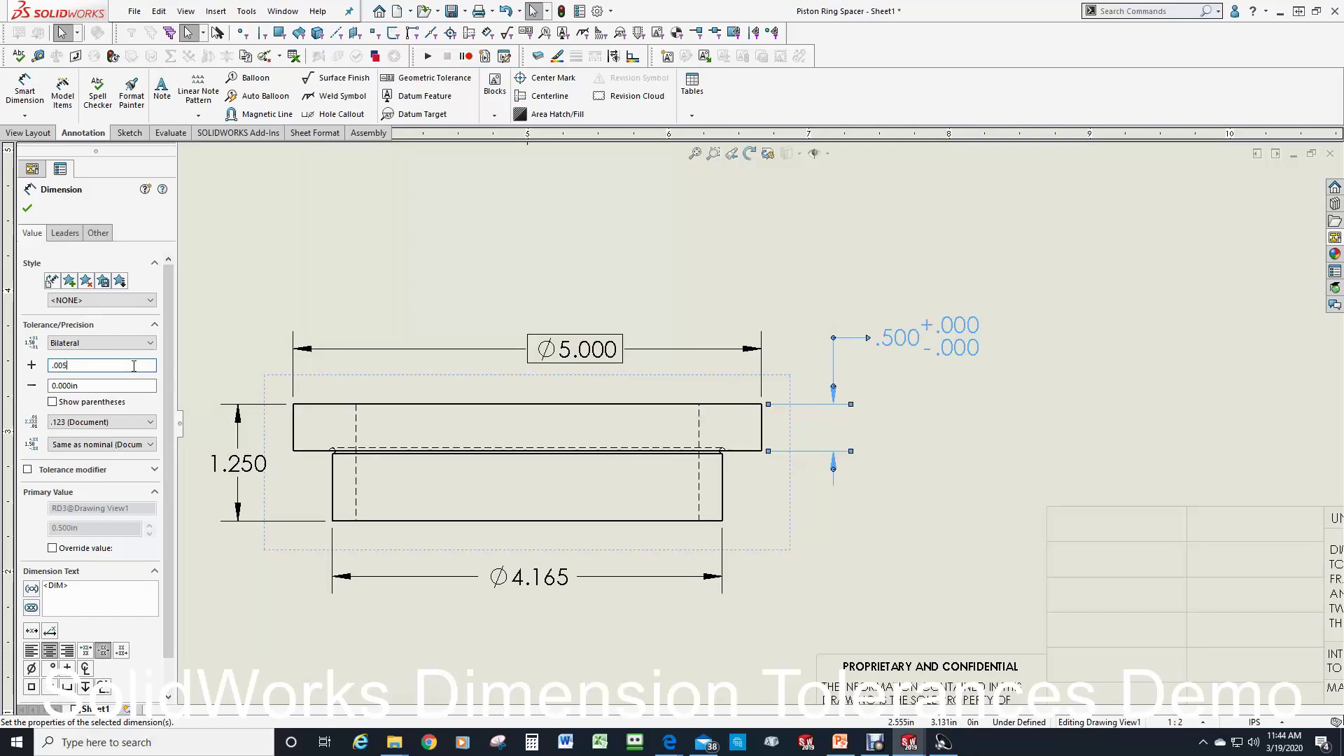
click(104, 385)
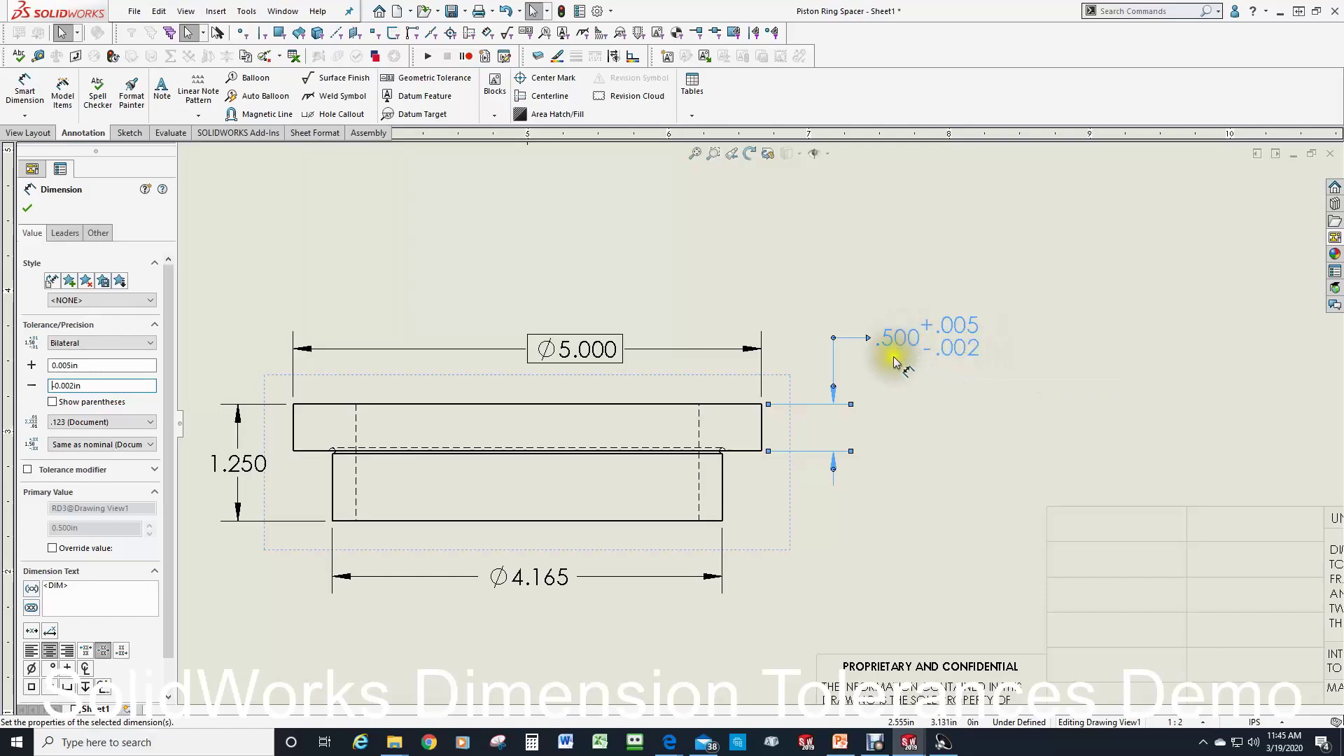
click(28, 209)
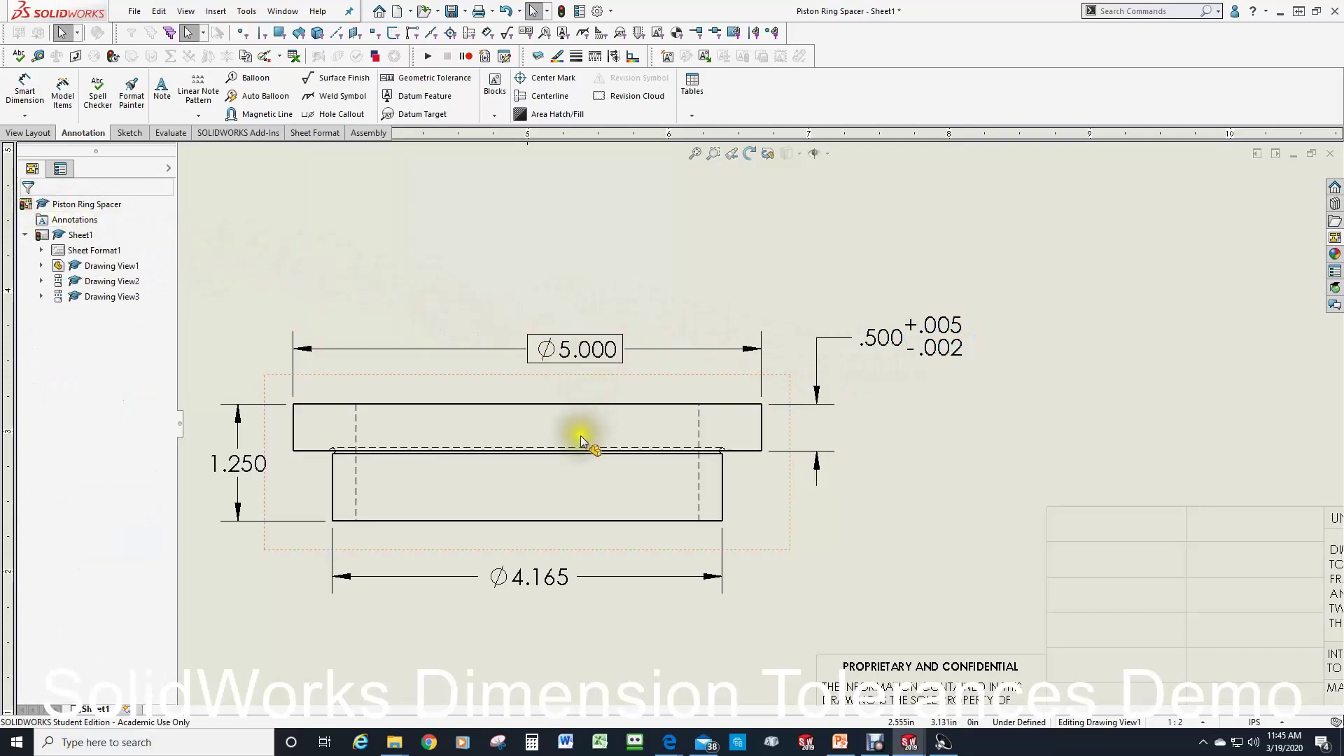
Select the 1.250 height dimension and change its tolerance type to Limit
scroll(580, 440, up, 1)
scroll(465, 471, up, 2)
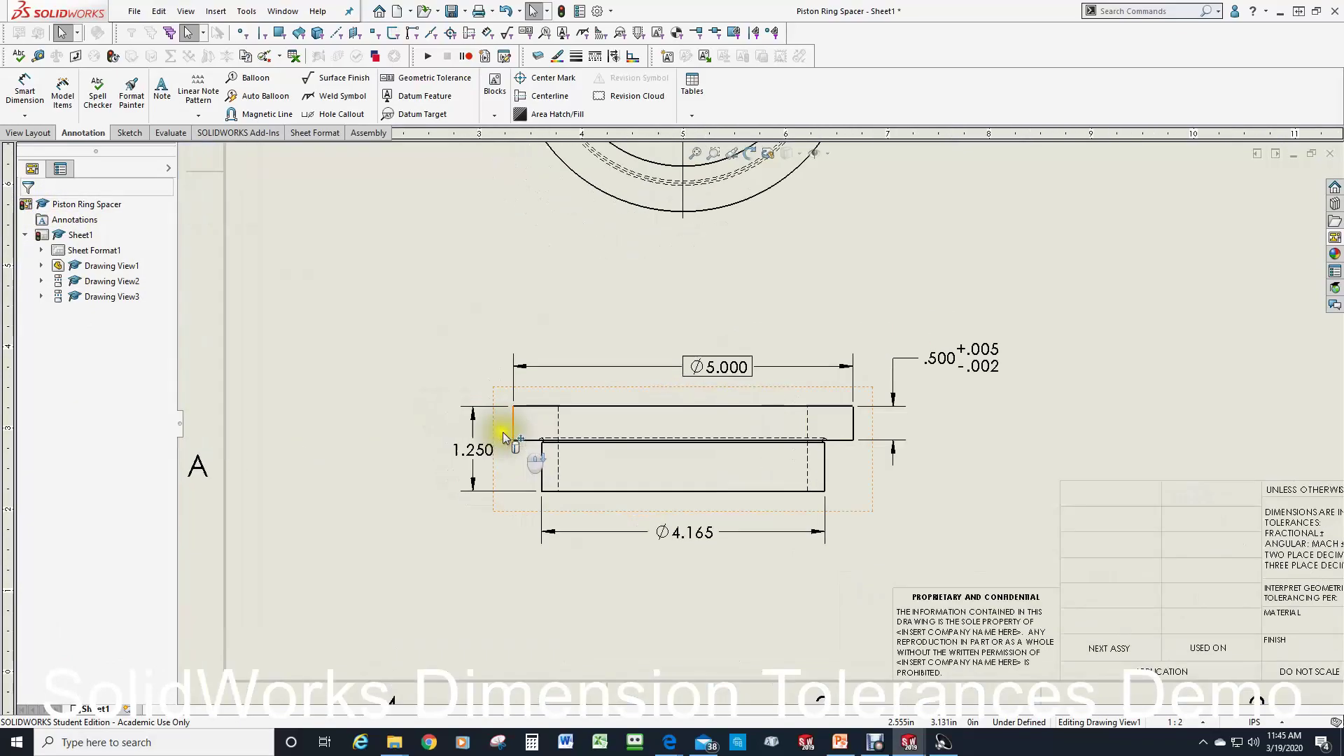
scroll(505, 435, down, 3)
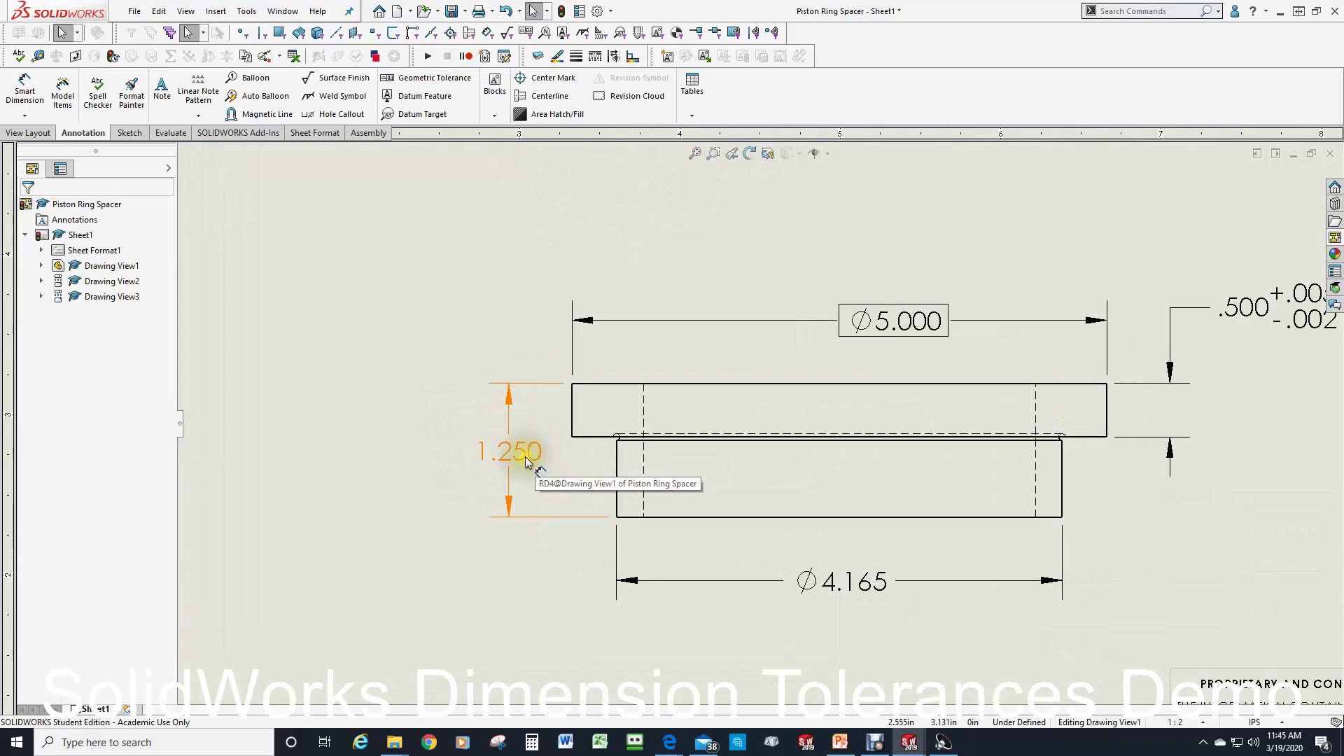
click(527, 459)
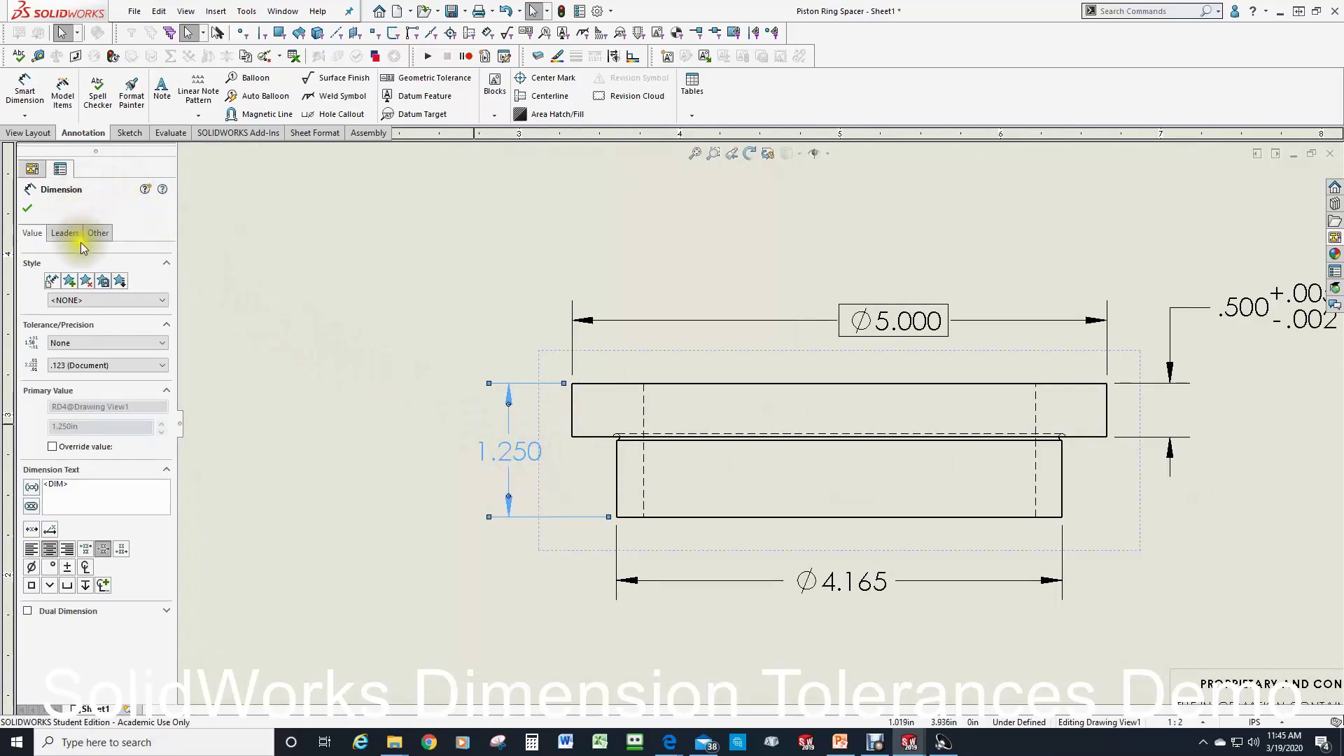
click(162, 344)
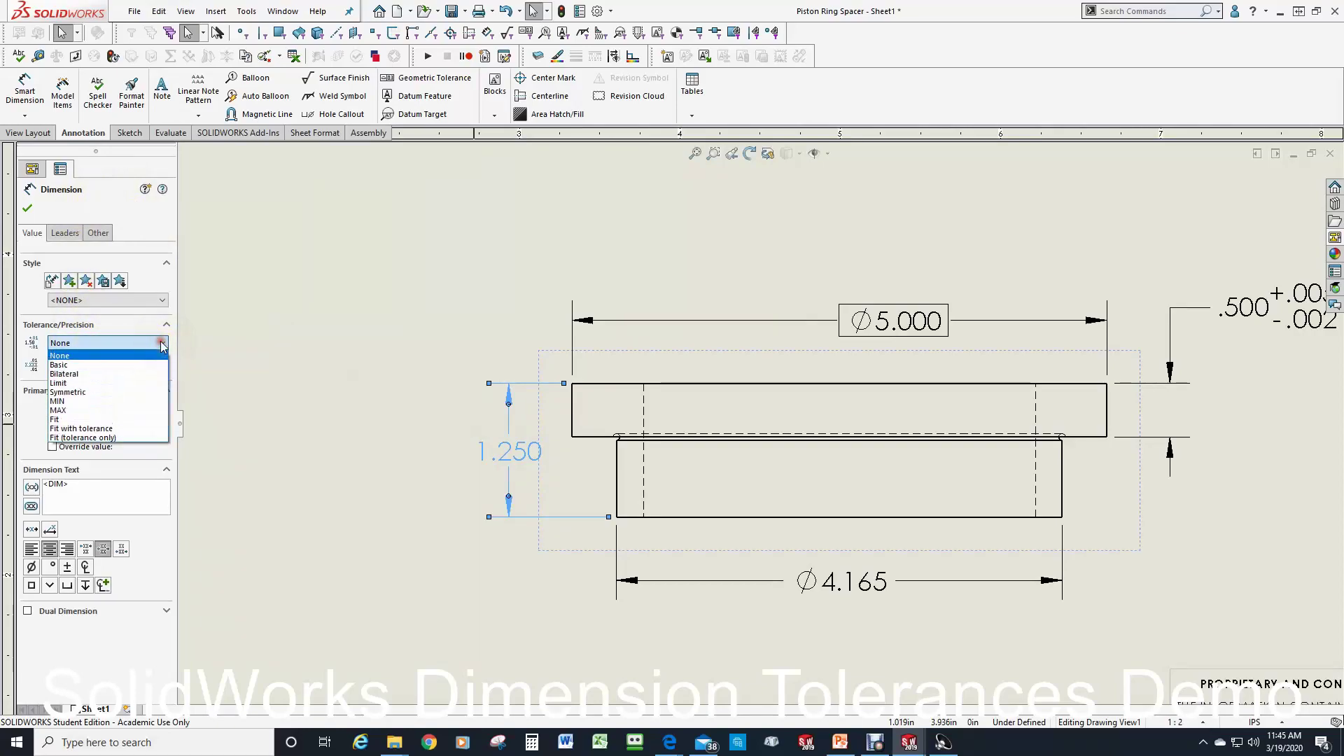
click(132, 383)
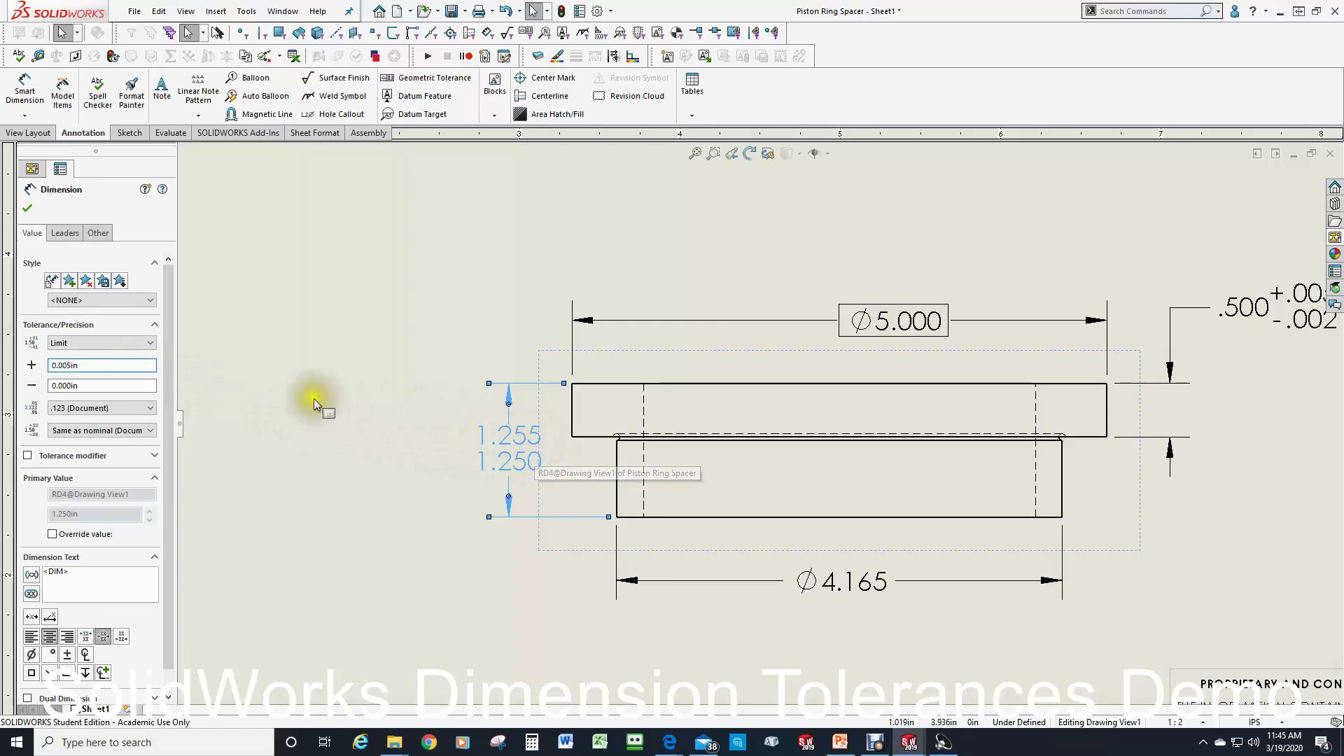
Enter +0.005in and -0.002in limits so the dimension reads 1.255 over 1.248
click(115, 384)
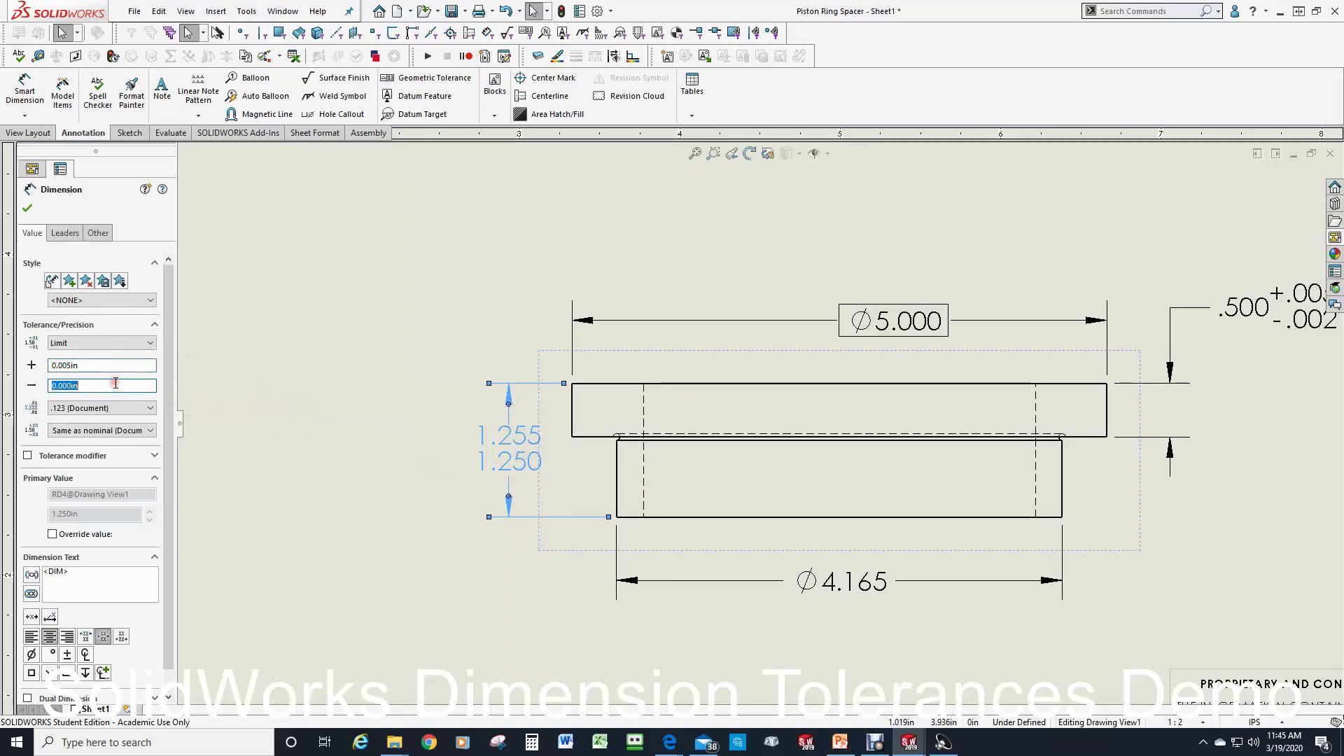
click(98, 384)
double_click(105, 384)
click(534, 464)
click(528, 457)
click(530, 432)
click(530, 437)
click(535, 464)
click(537, 473)
Drag the 1.255/1.248 limit dimension text further left
click(73, 217)
click(507, 450)
drag(509, 450, 454, 443)
Move the 1.255/1.248 limit dimension above the view's upper-left corner and deselect it
click(320, 364)
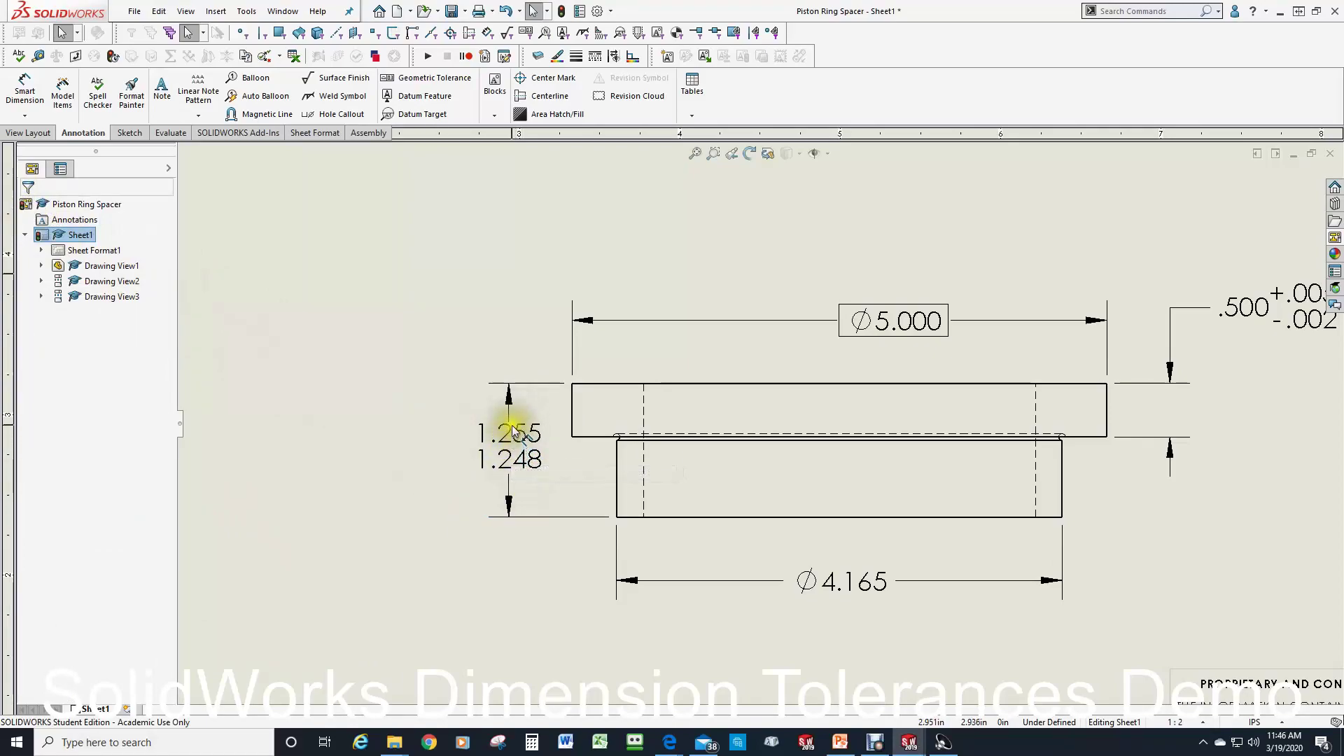
drag(513, 439, 488, 321)
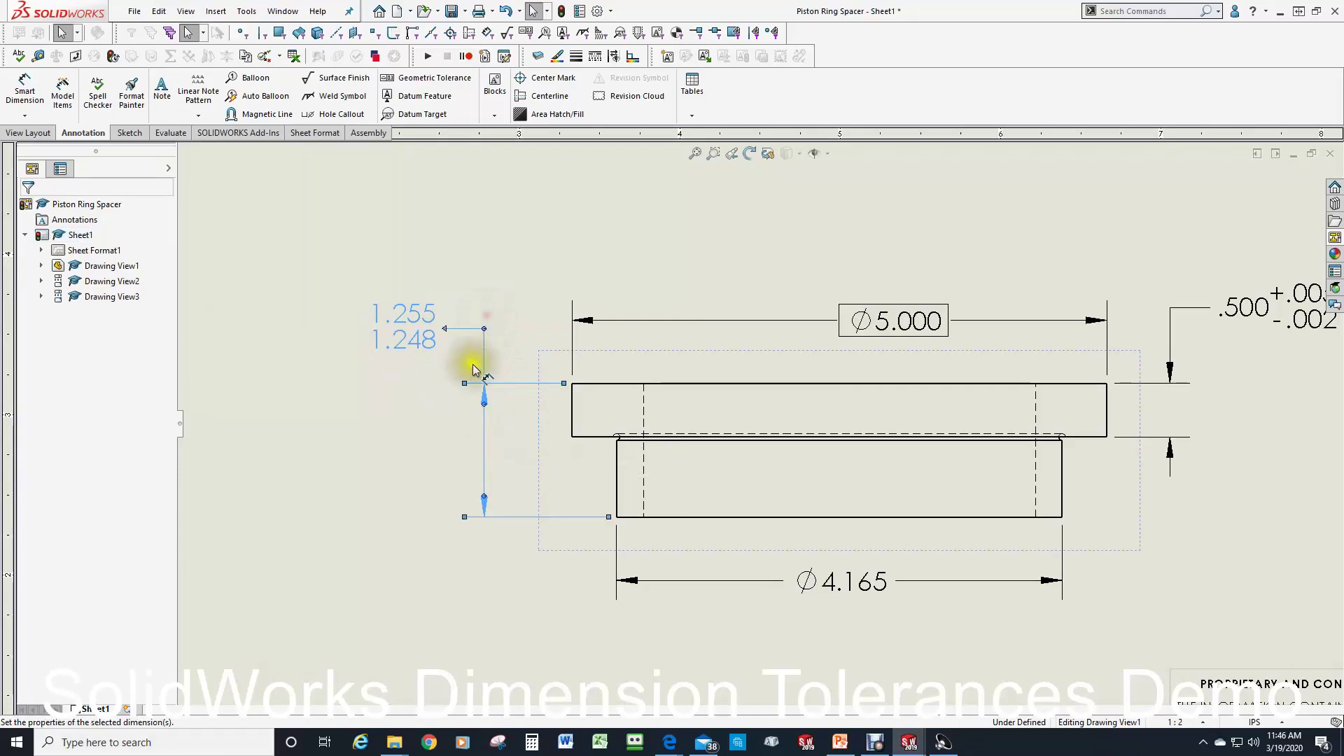
click(403, 431)
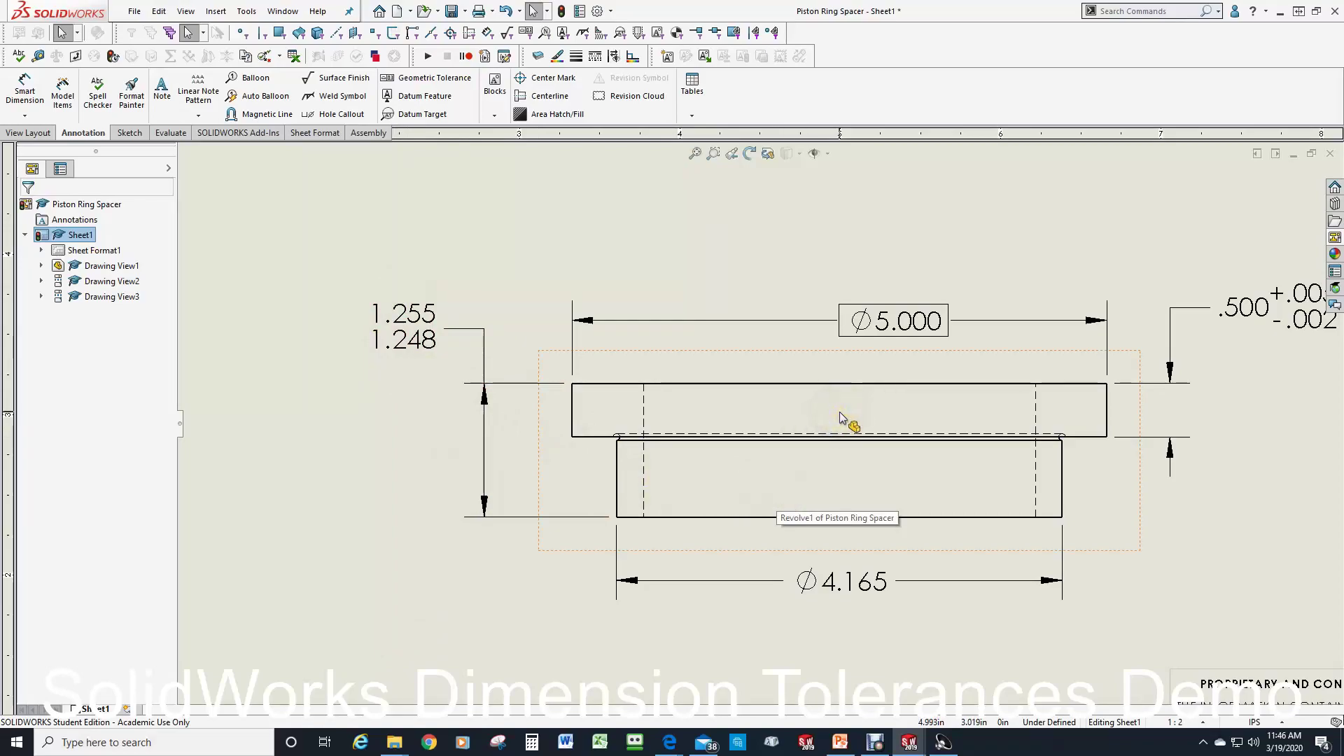
Give the Ø3.665 diameter on the top view a symmetric ±.005 tolerance
scroll(839, 411, up, 5)
scroll(840, 273, down, 6)
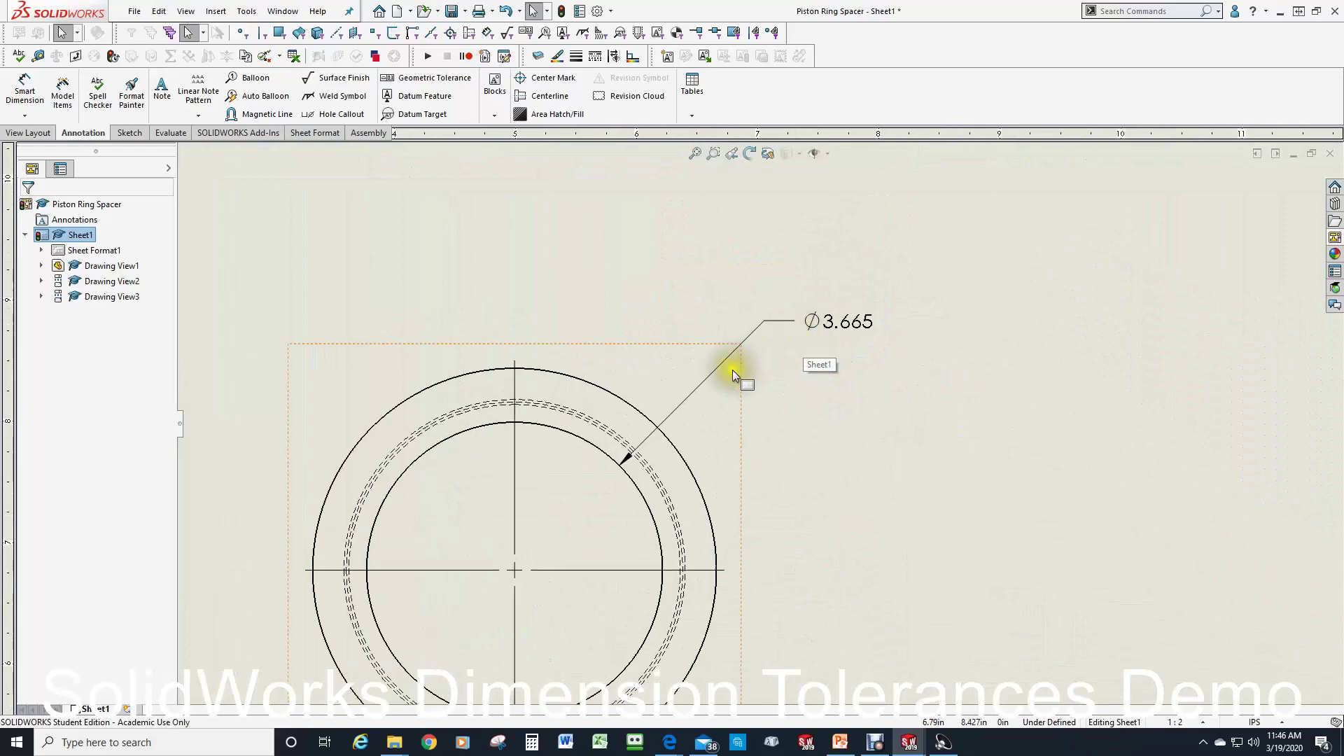
scroll(734, 369, up, 2)
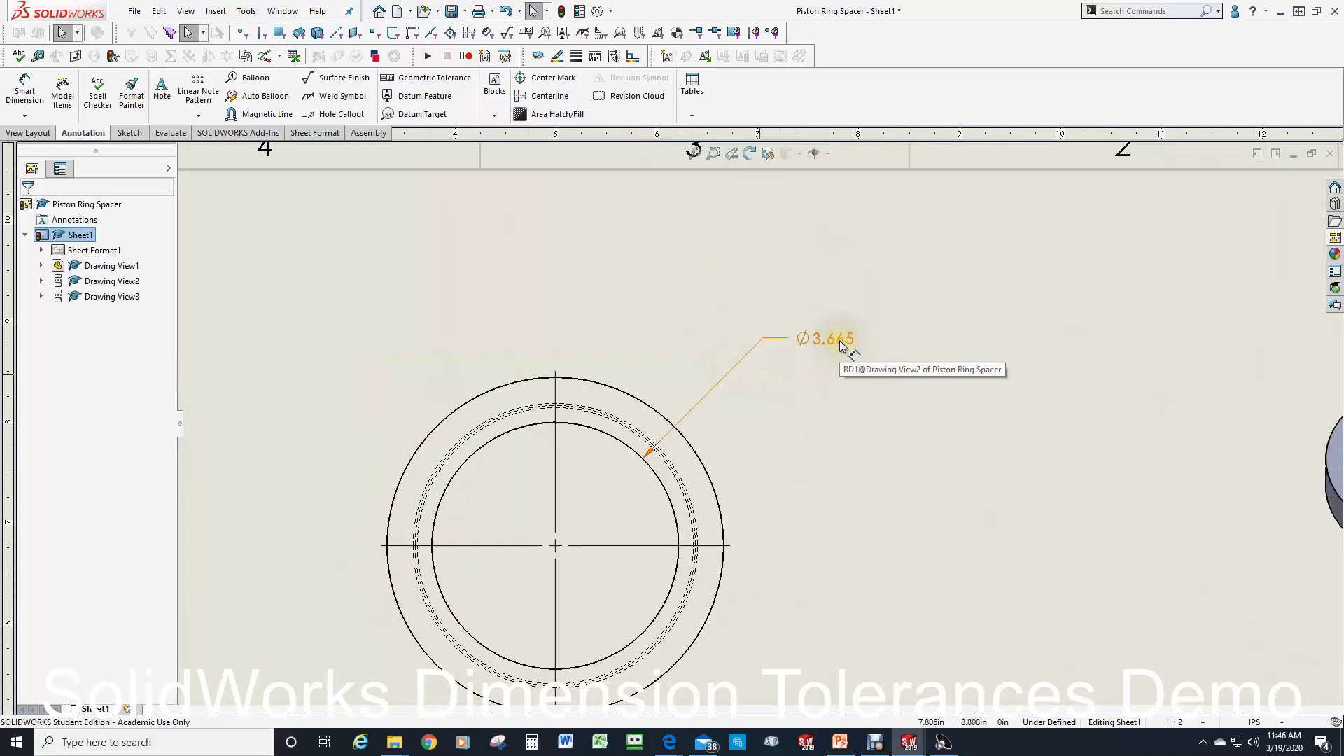
click(839, 340)
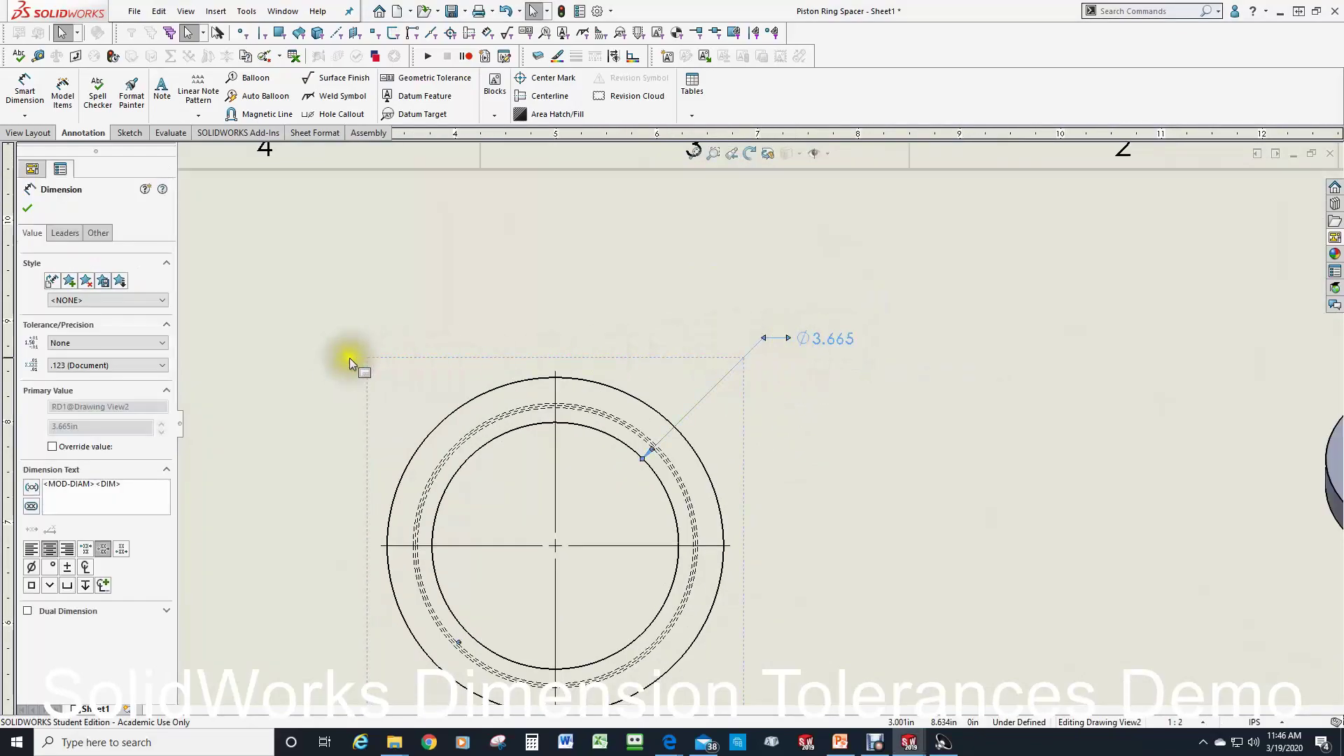
click(161, 342)
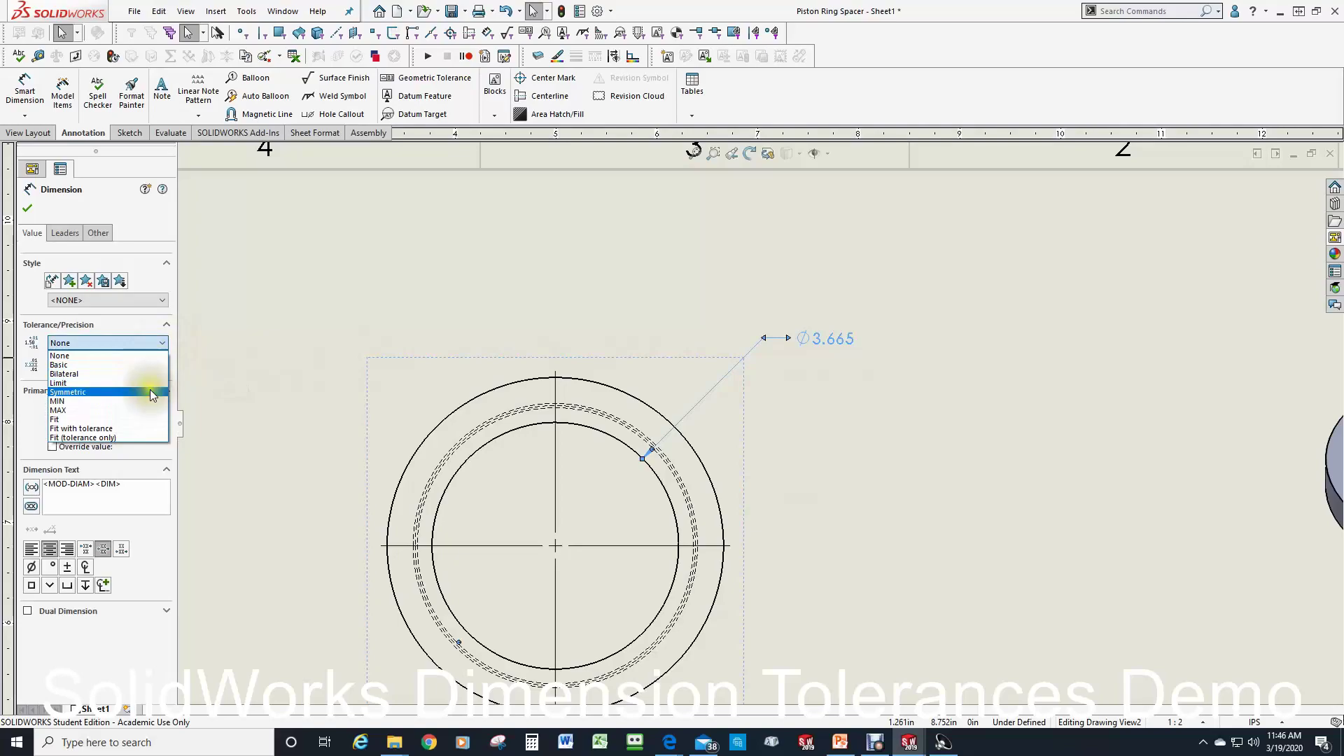
click(98, 392)
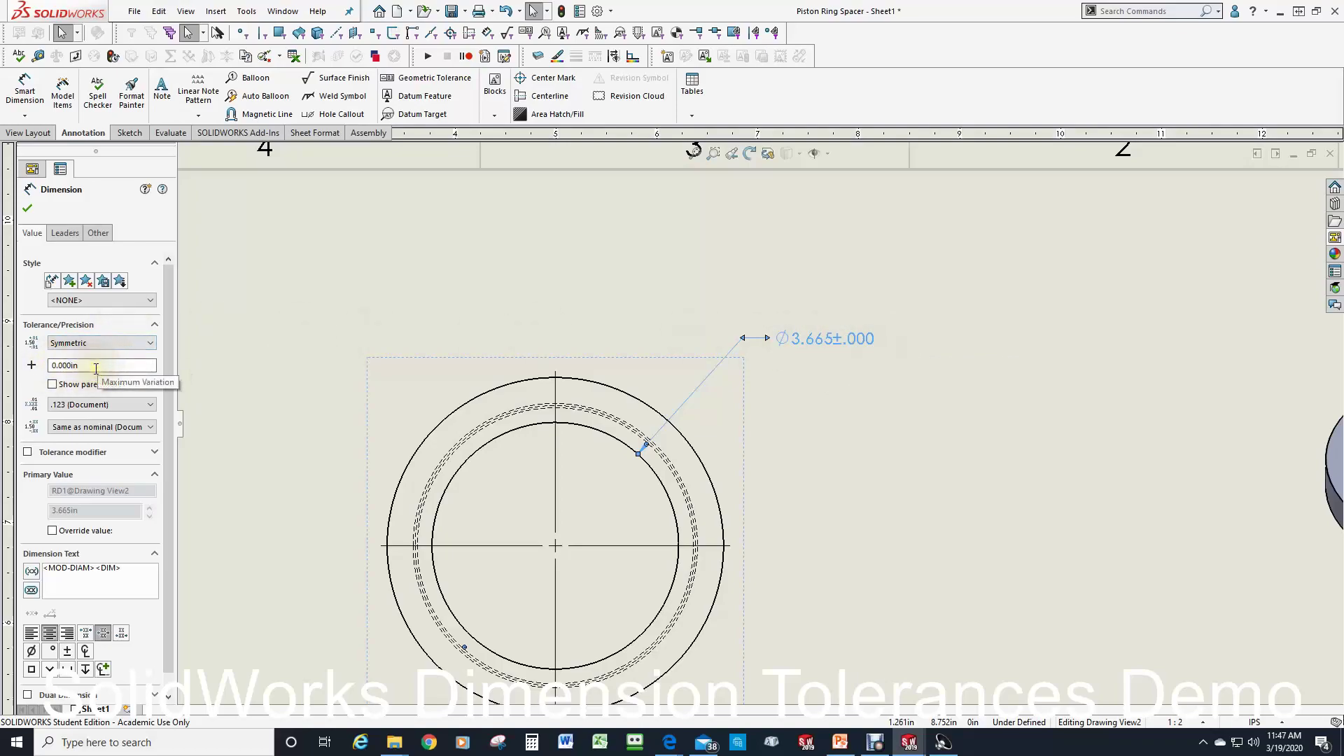
double_click(96, 365)
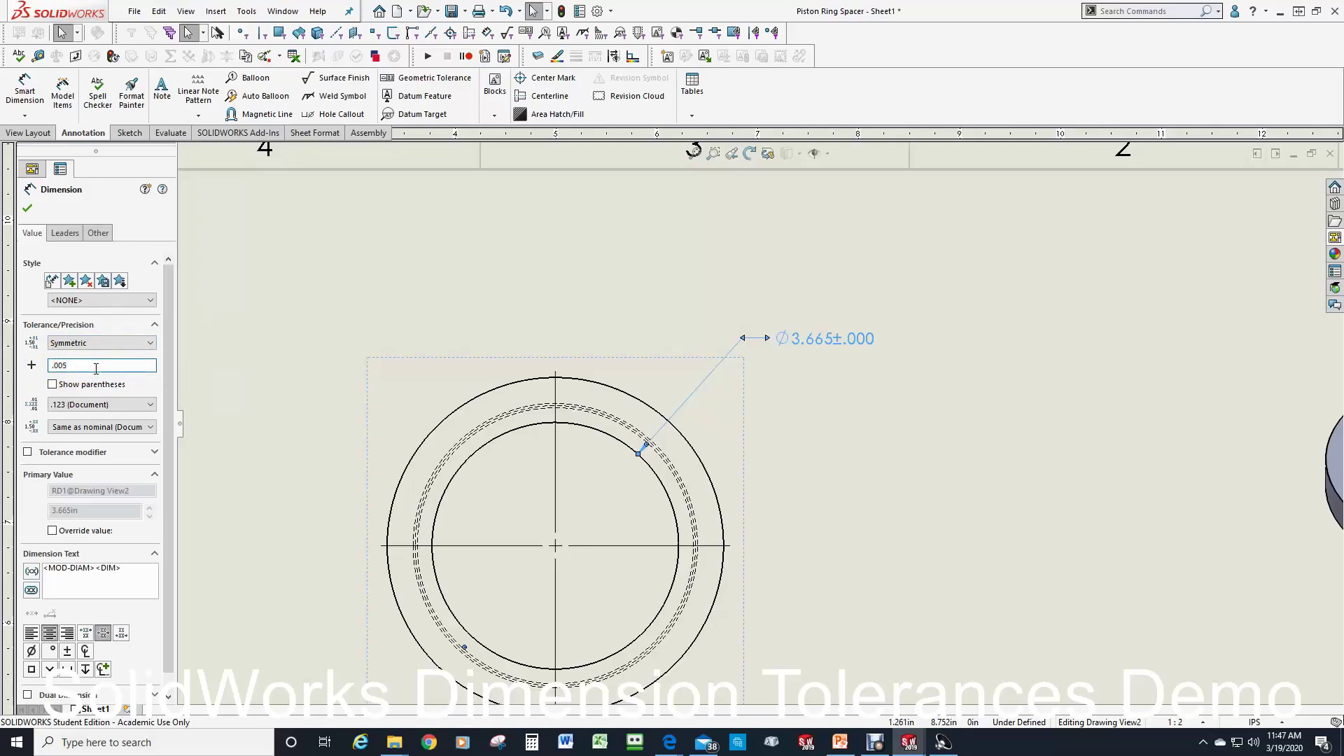
text(.005)
key(Return)
click(843, 363)
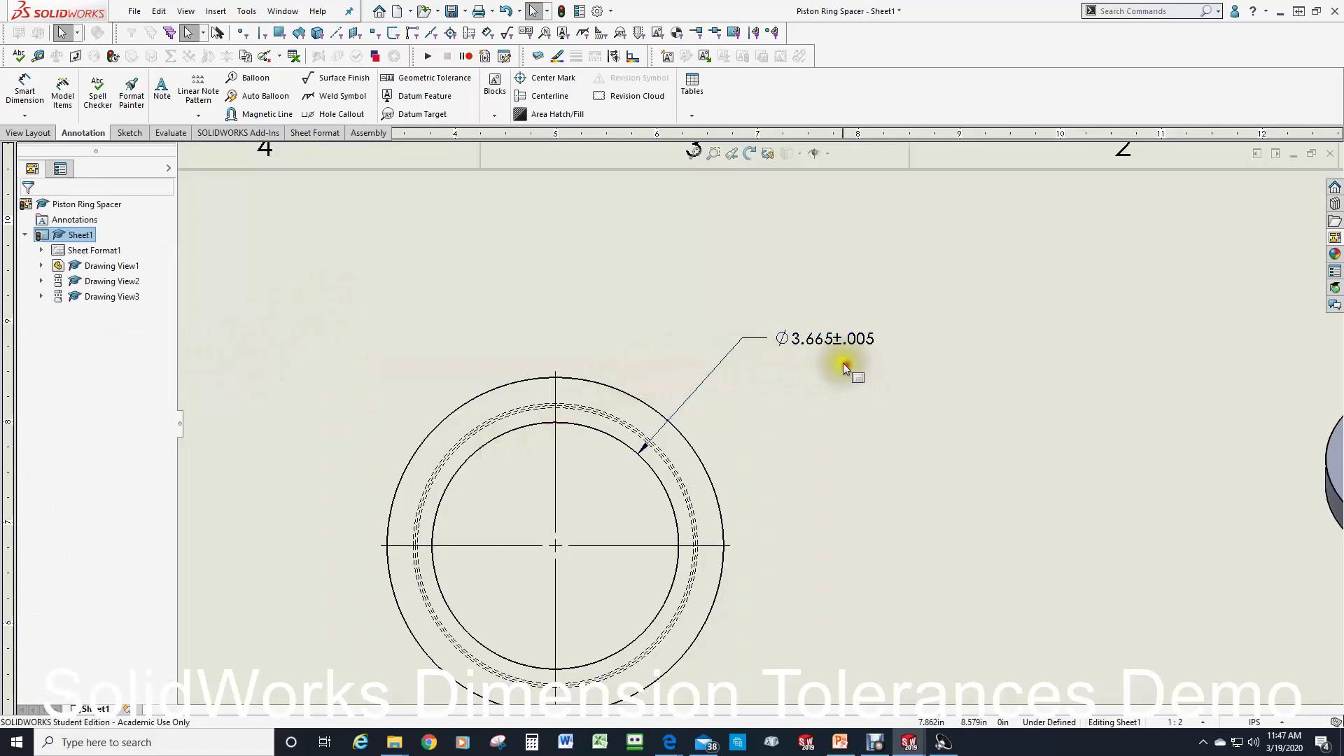
scroll(839, 360, down, 5)
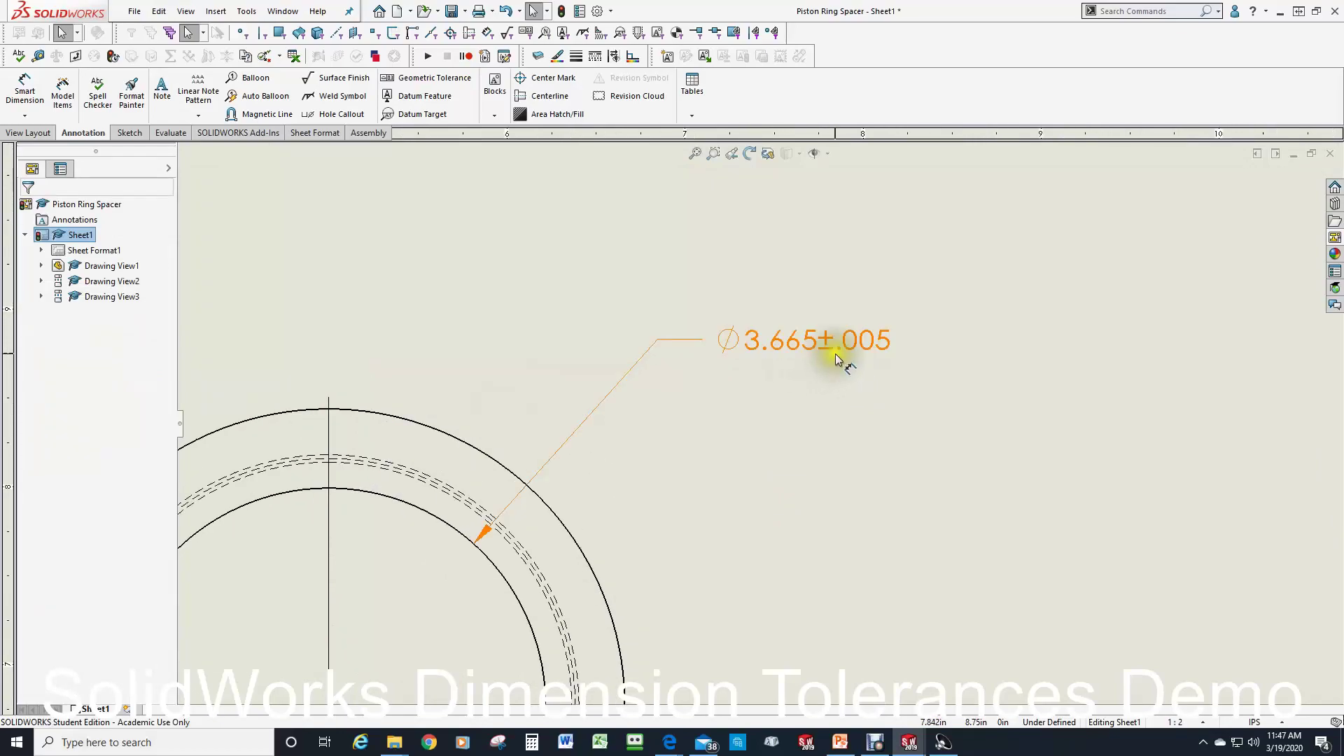
Zoom to fit the sheet and open Edit Document Units, expanding the Dimensions settings group
scroll(789, 378, up, 5)
scroll(787, 380, up, 1)
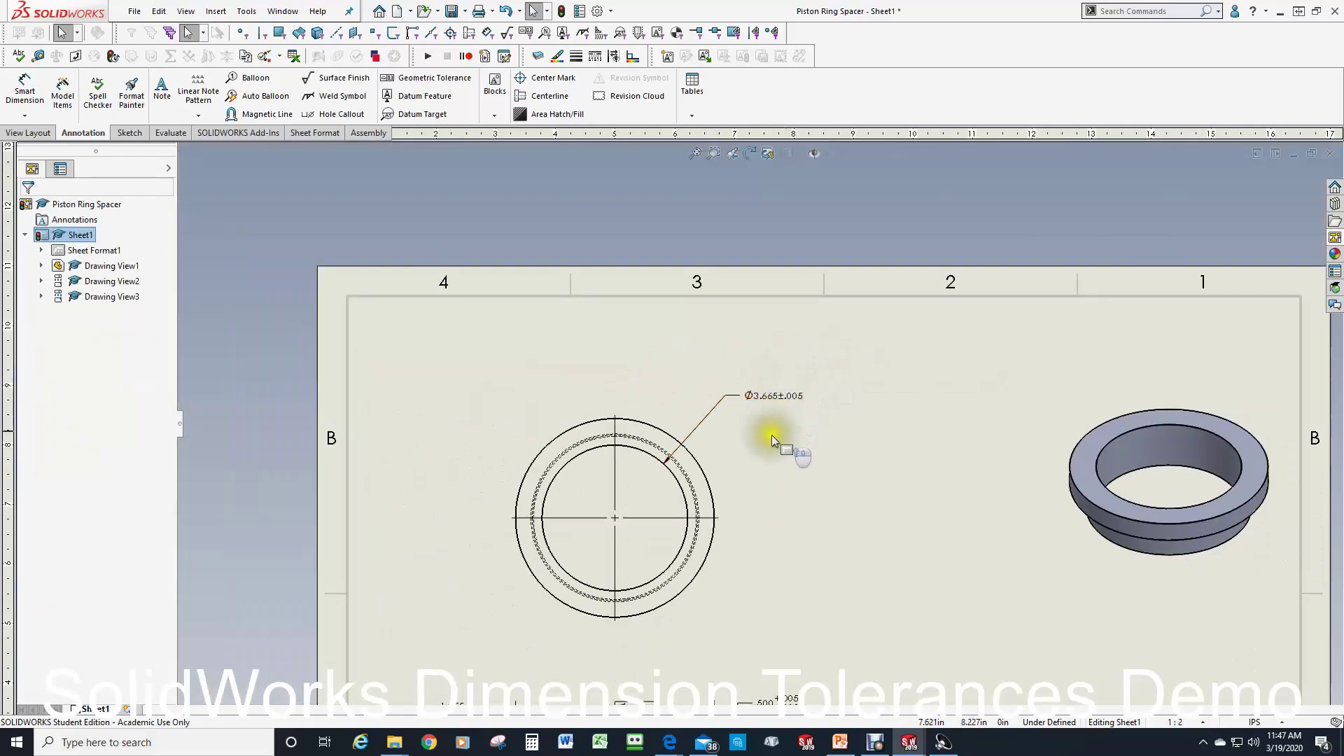
click(696, 156)
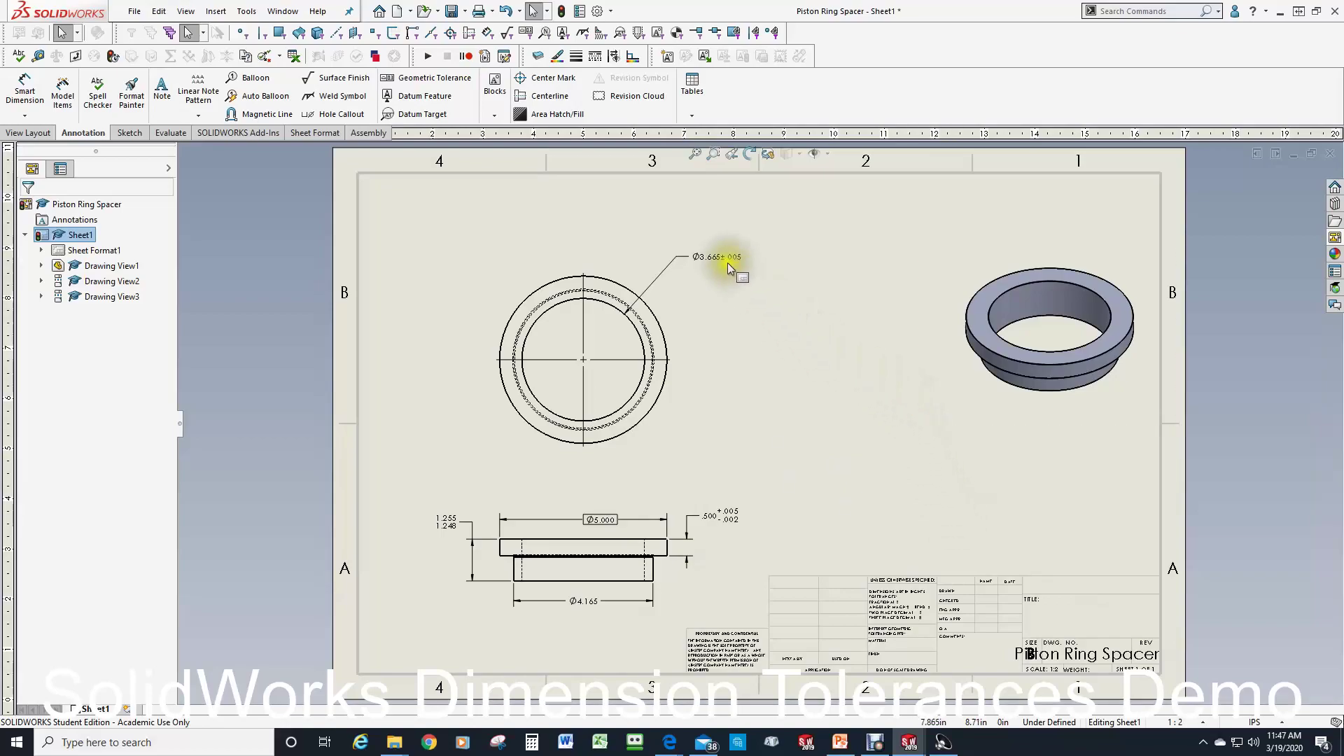
click(1284, 723)
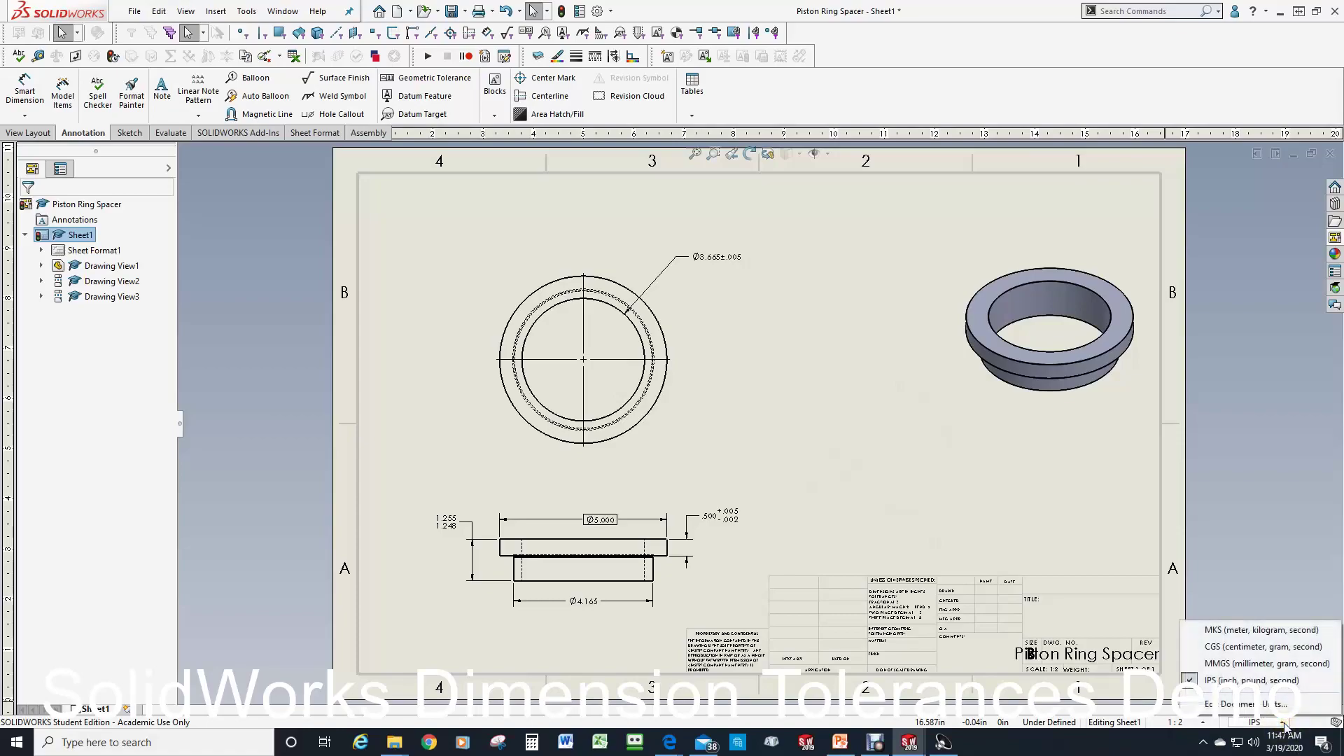
click(1264, 706)
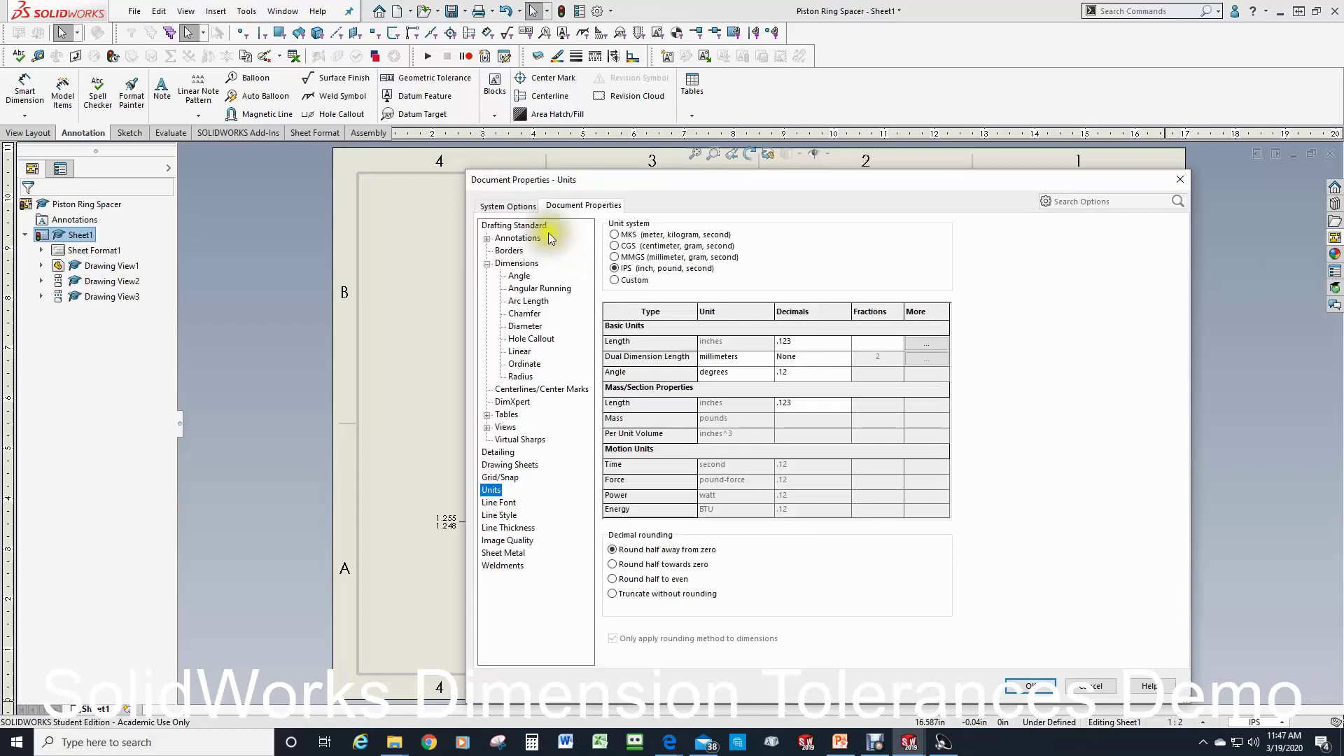
drag(590, 181, 660, 207)
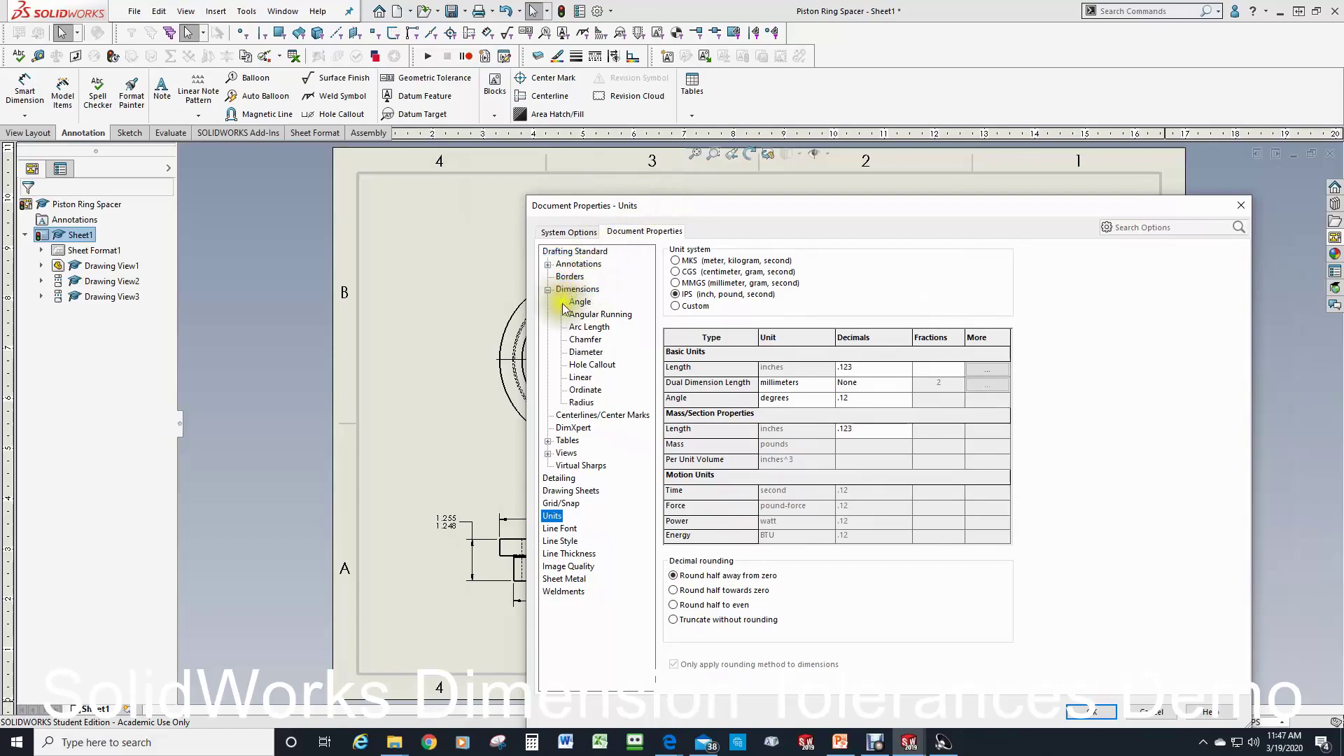
click(549, 290)
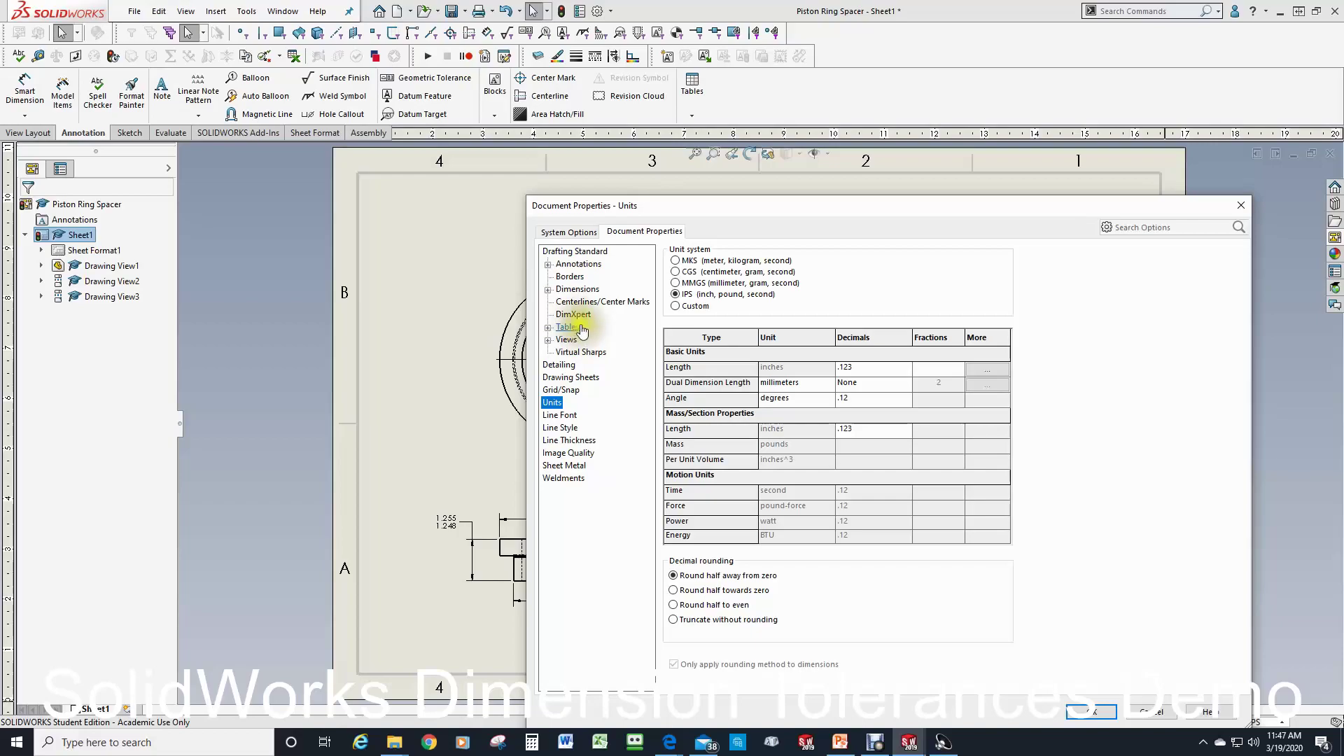
click(550, 289)
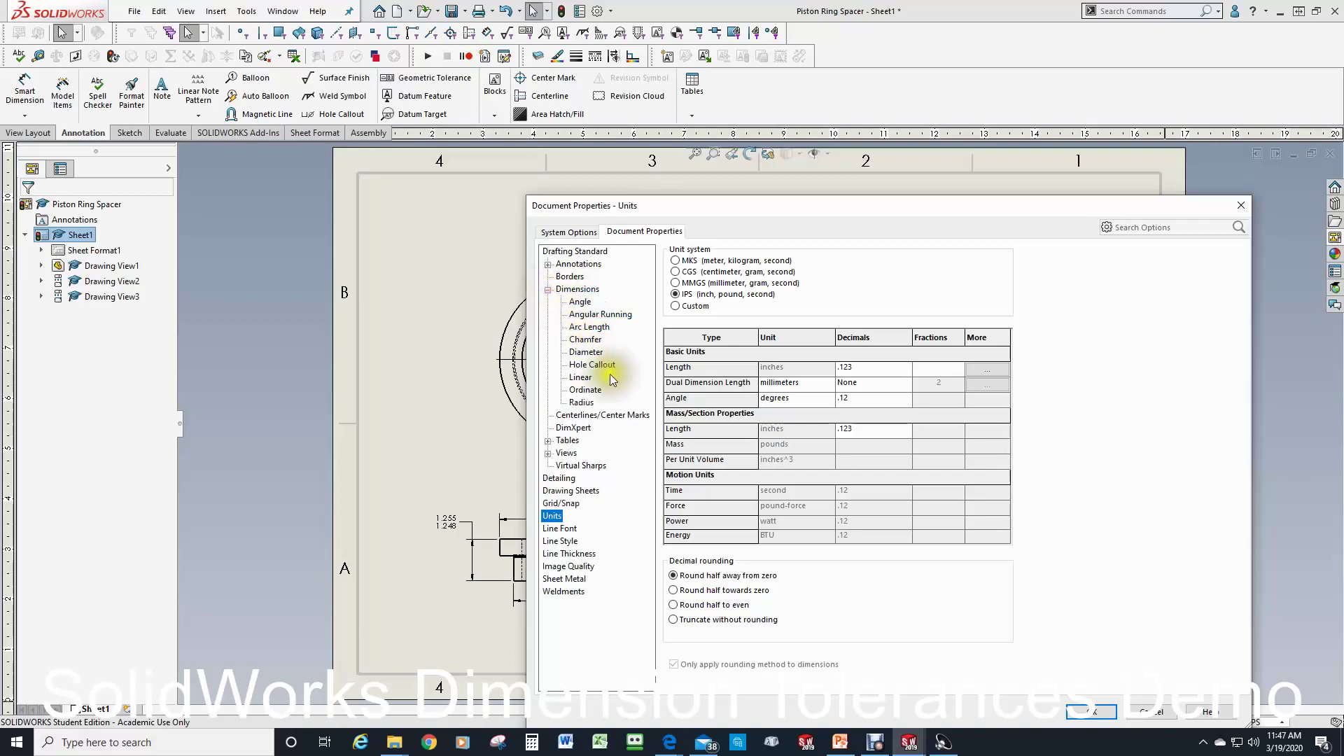
Set the base linear dimension standard to ISO and close Document Properties with OK
click(585, 379)
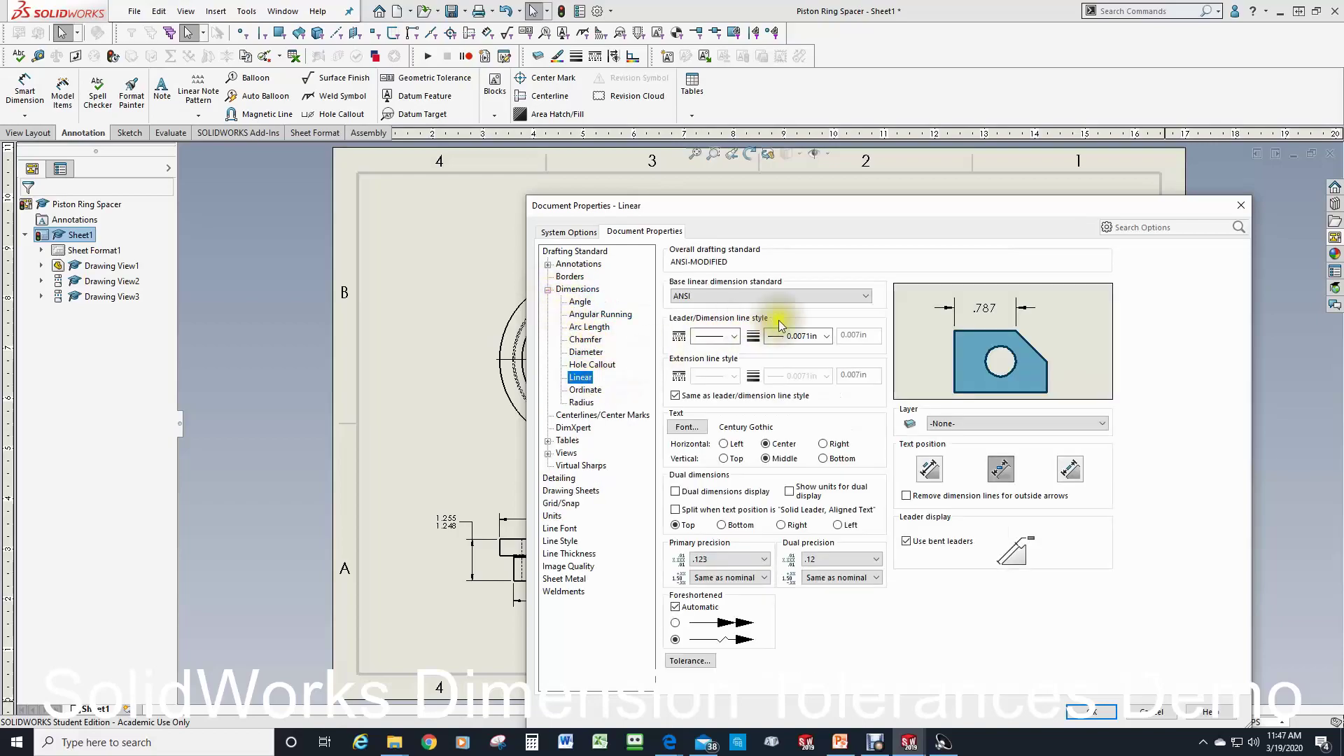
click(864, 297)
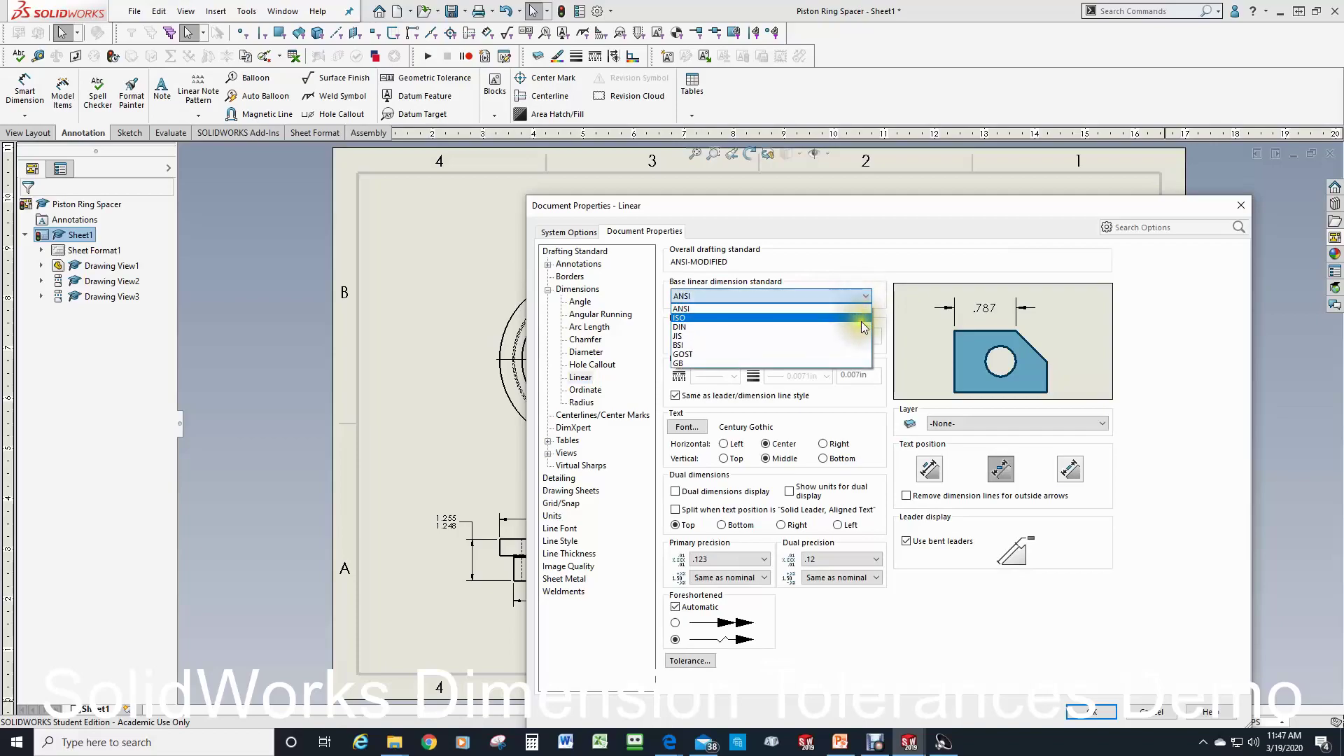
click(862, 319)
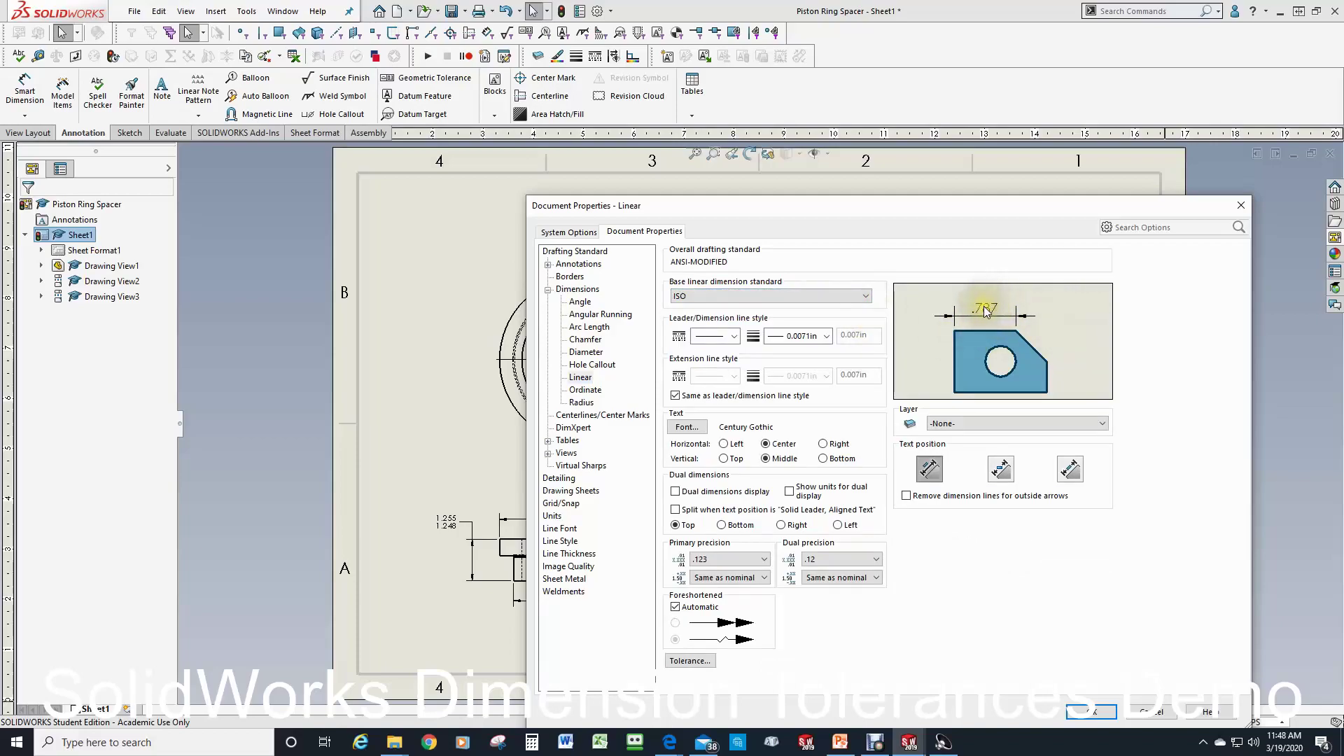
click(1089, 712)
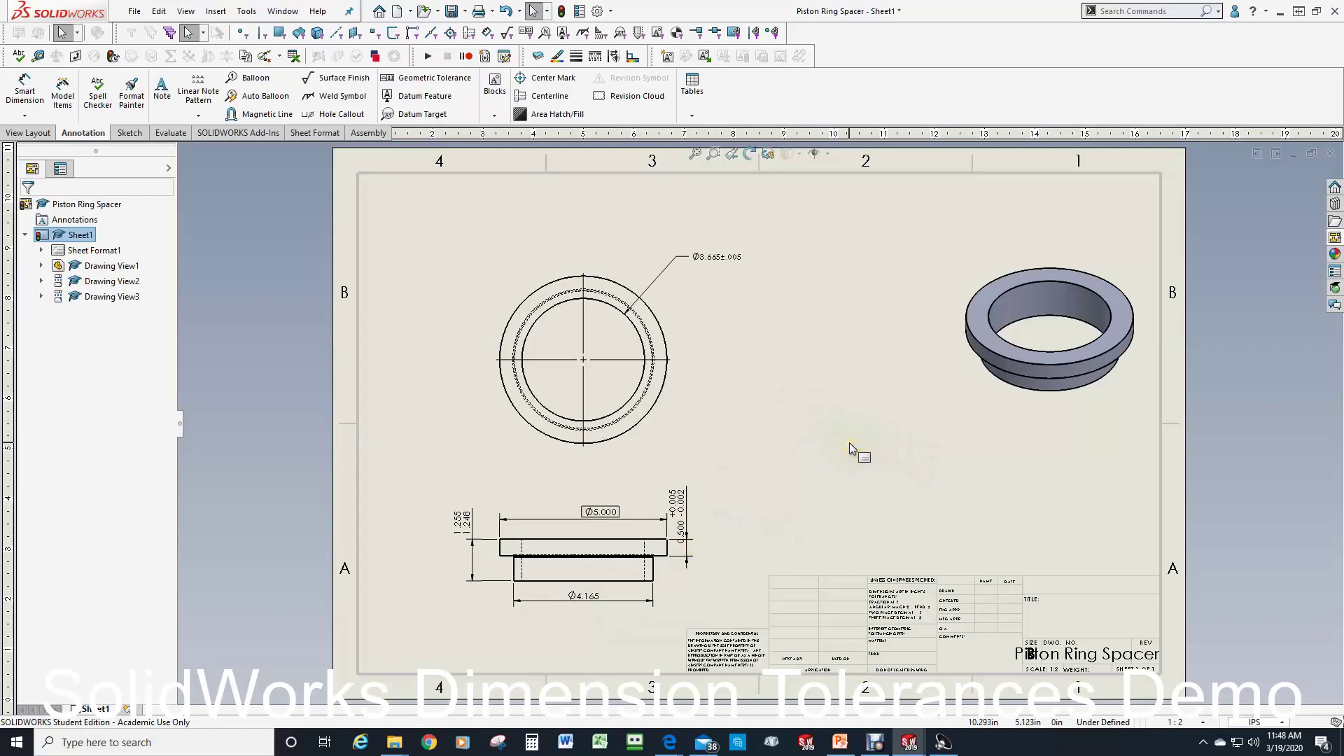
Reopen Document Properties and browse the Drafting Standard, Angle, Angular Running and Linear pages
click(1282, 725)
click(1266, 706)
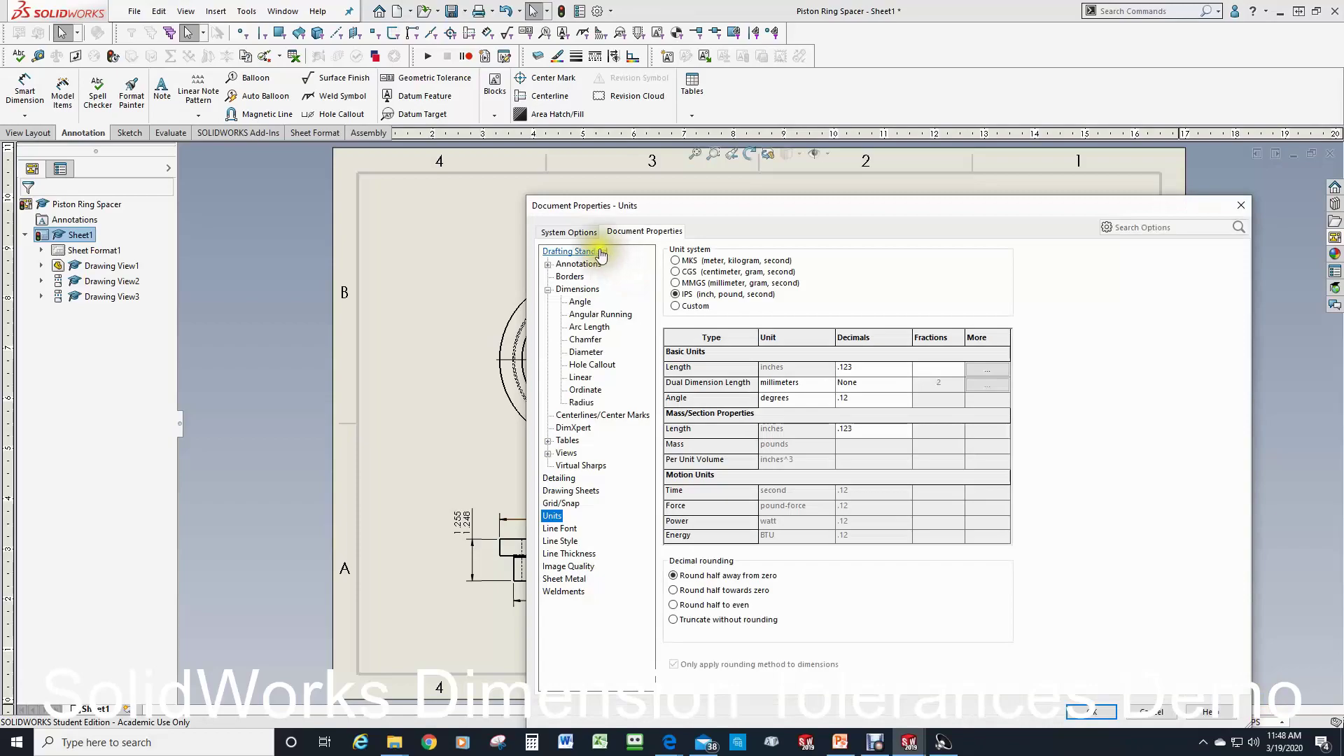
click(600, 251)
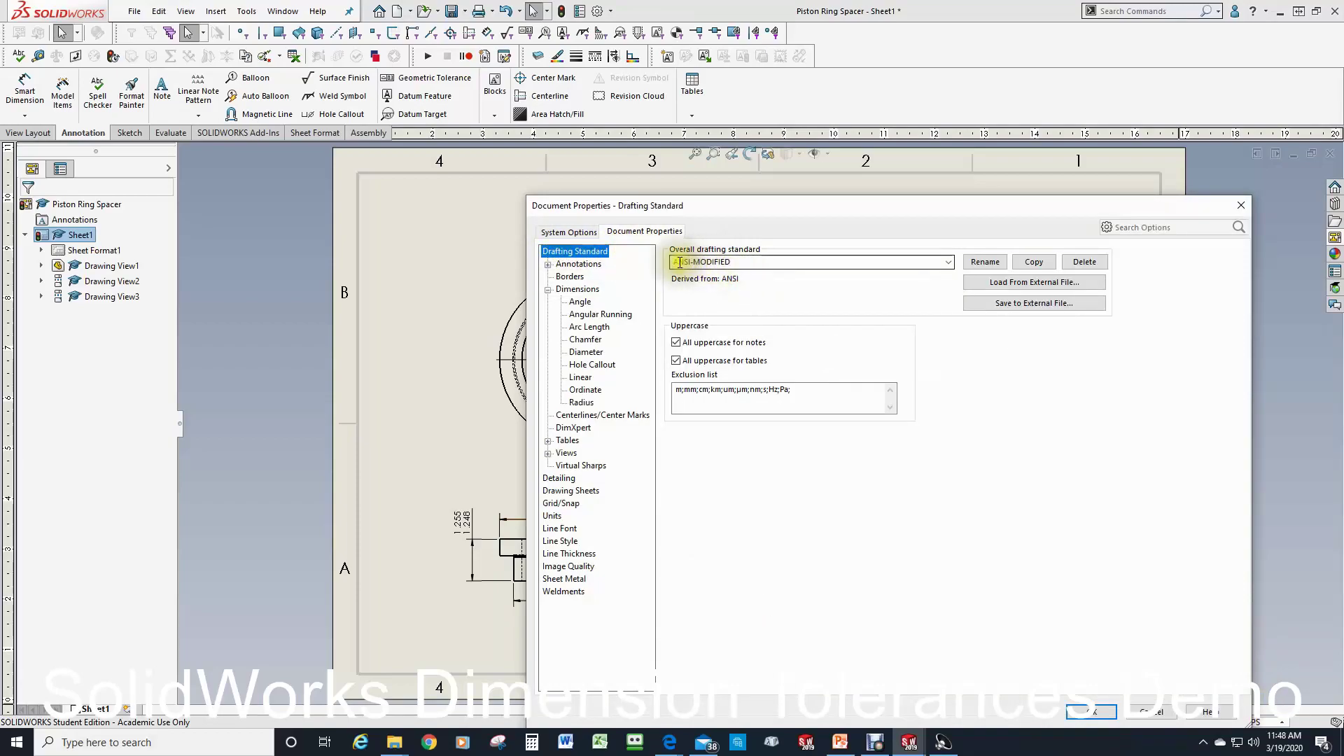
click(579, 303)
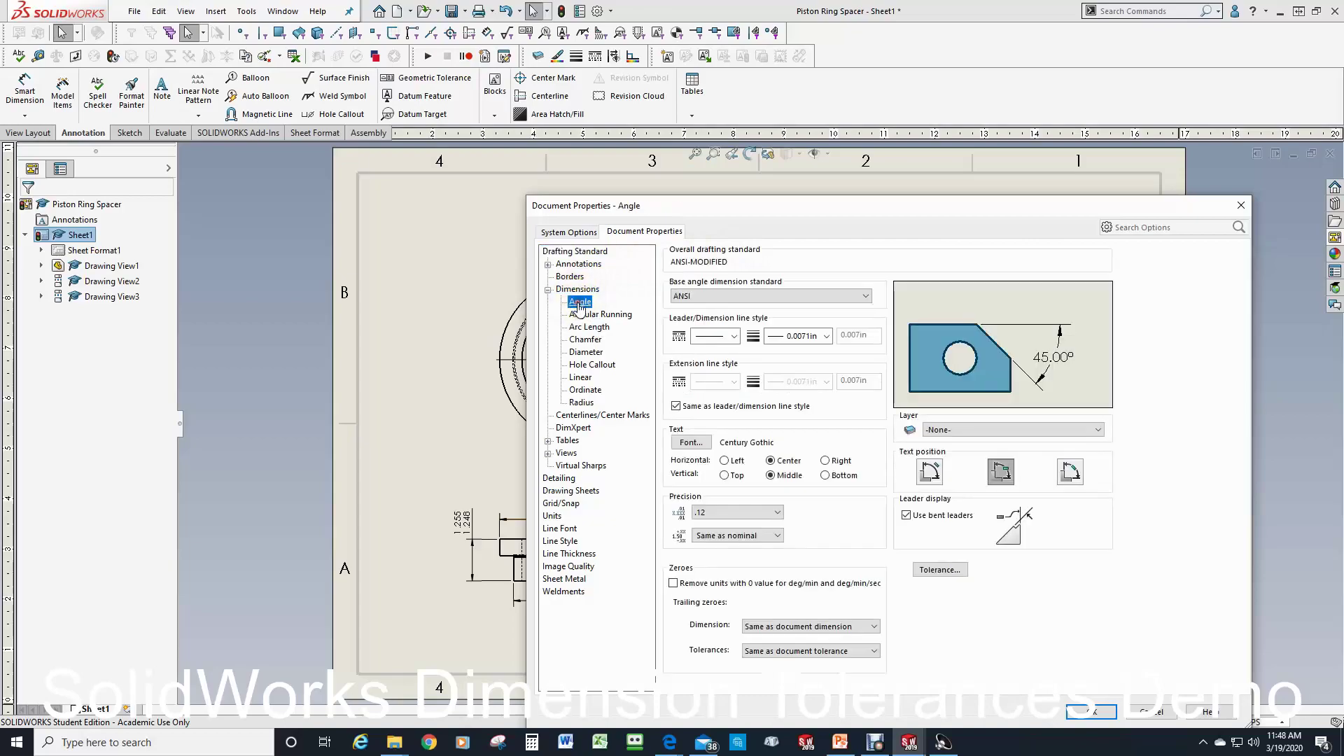
click(602, 314)
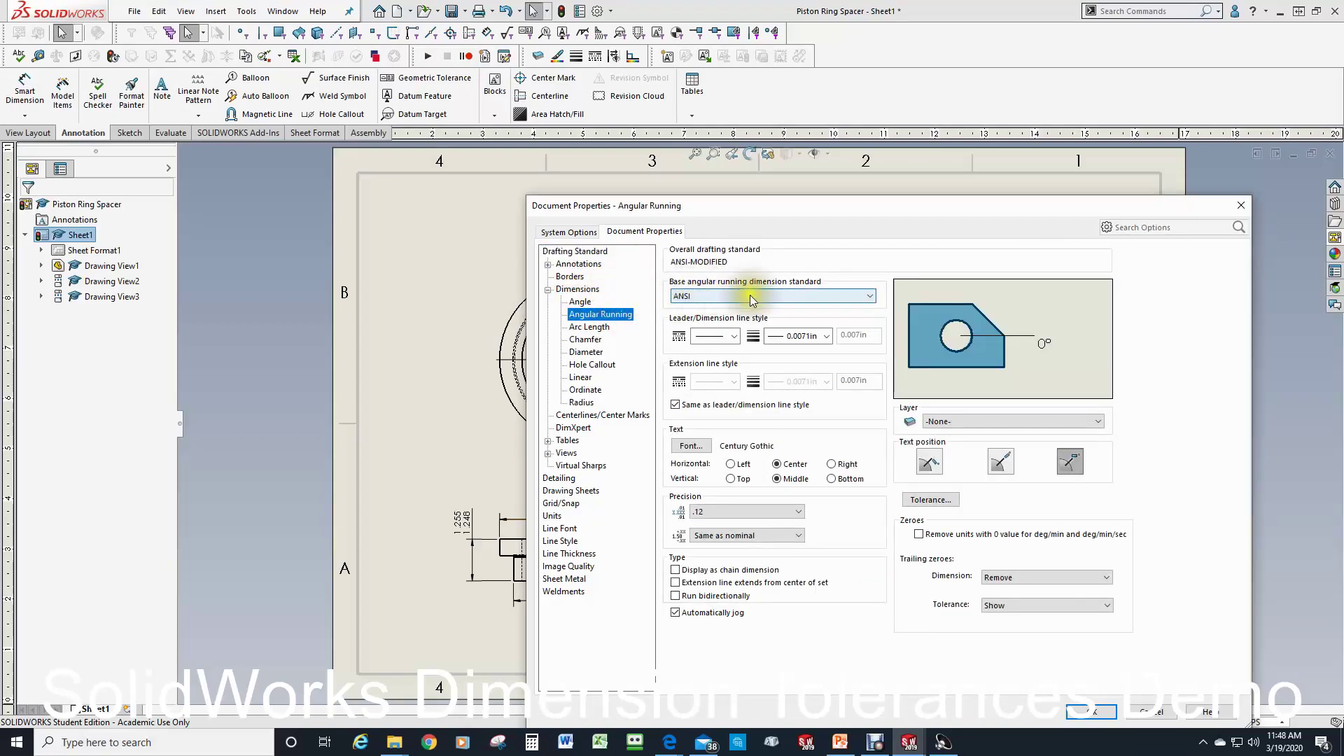
click(586, 378)
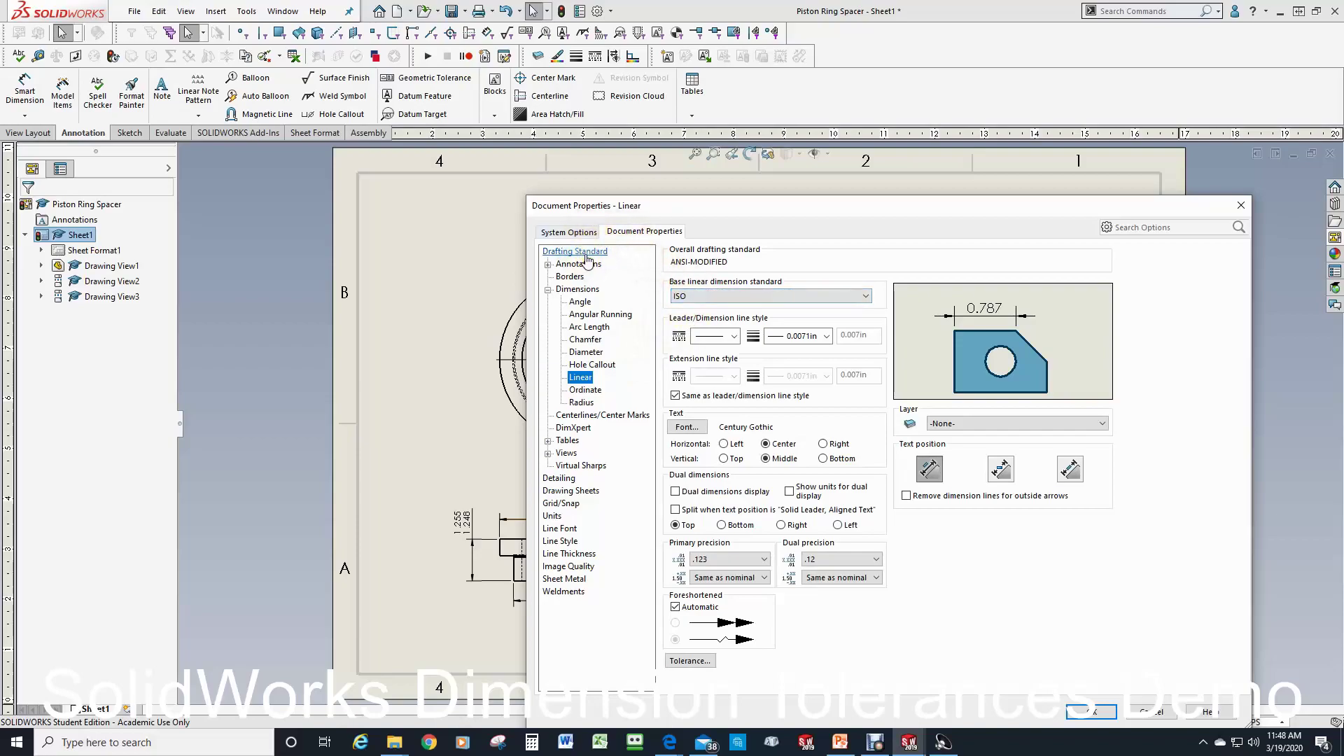
Try ANSI as the base linear standard, revert it to ISO, then return to Drafting Standard
click(723, 298)
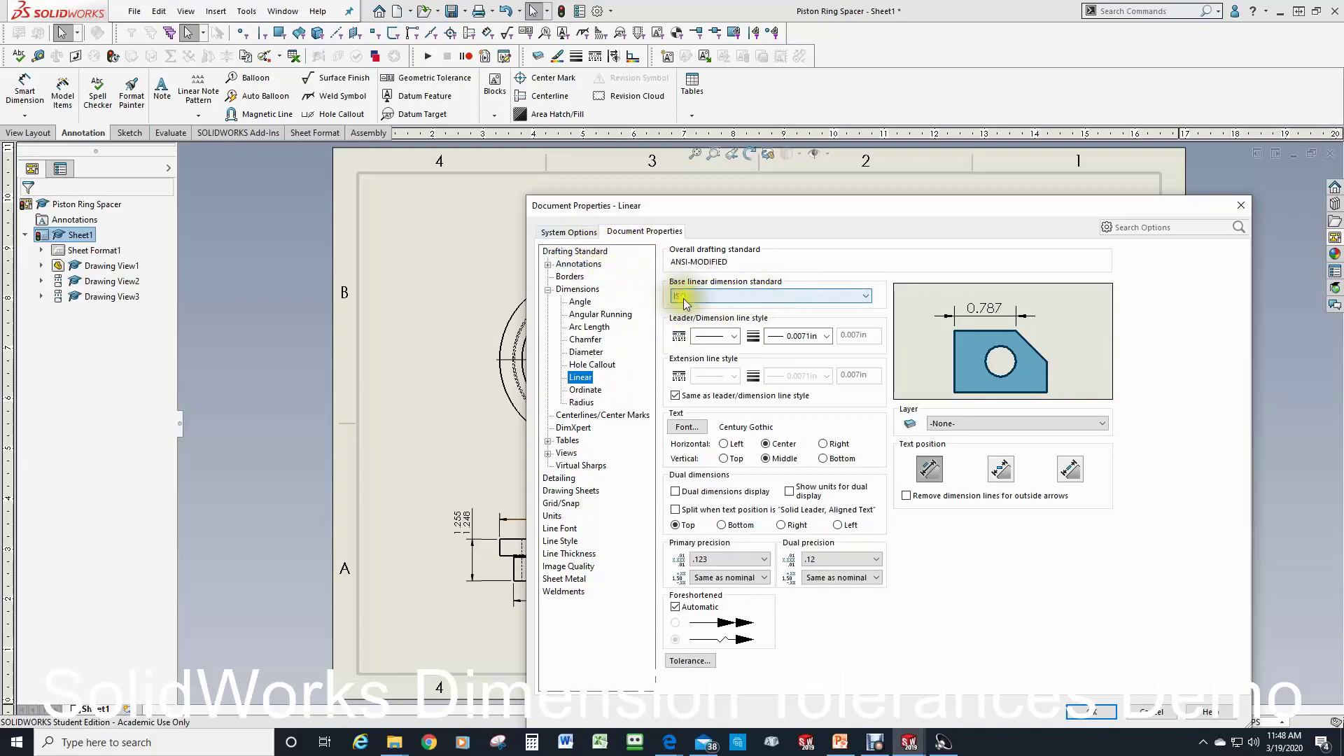
click(759, 300)
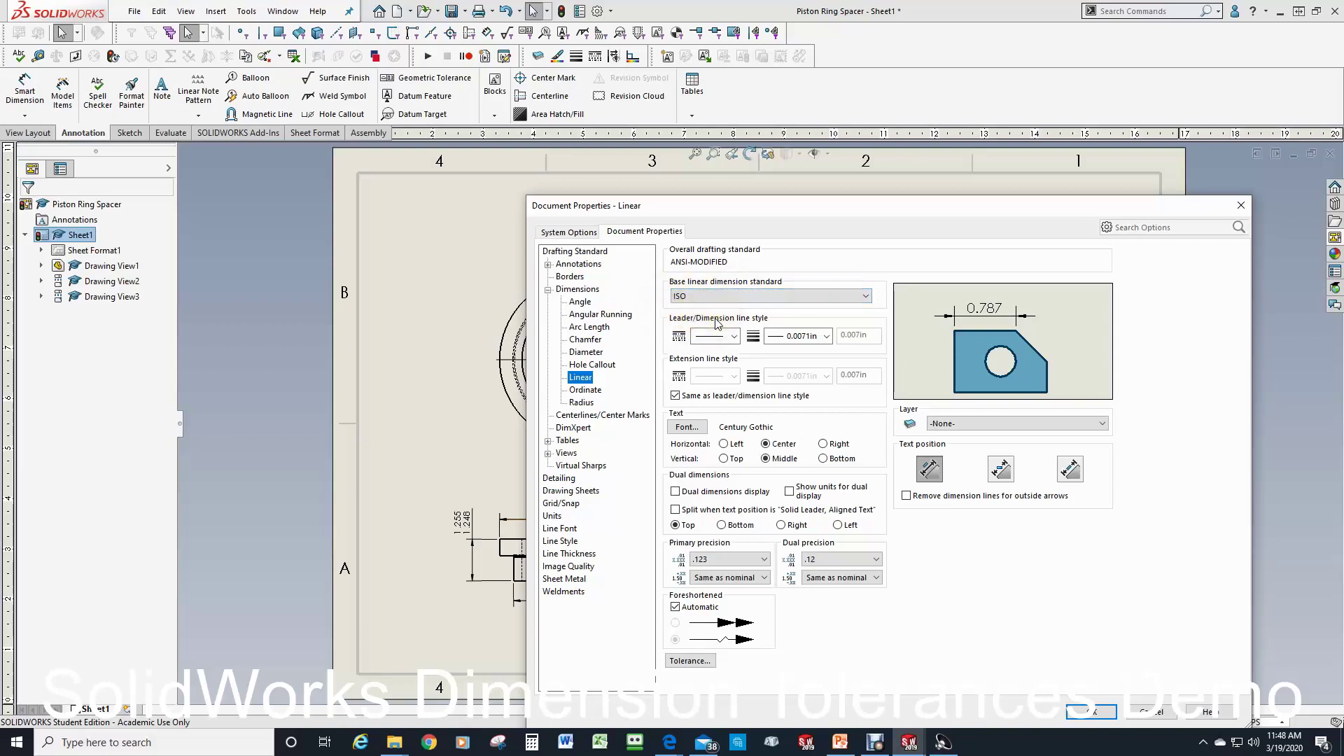
click(866, 298)
click(851, 304)
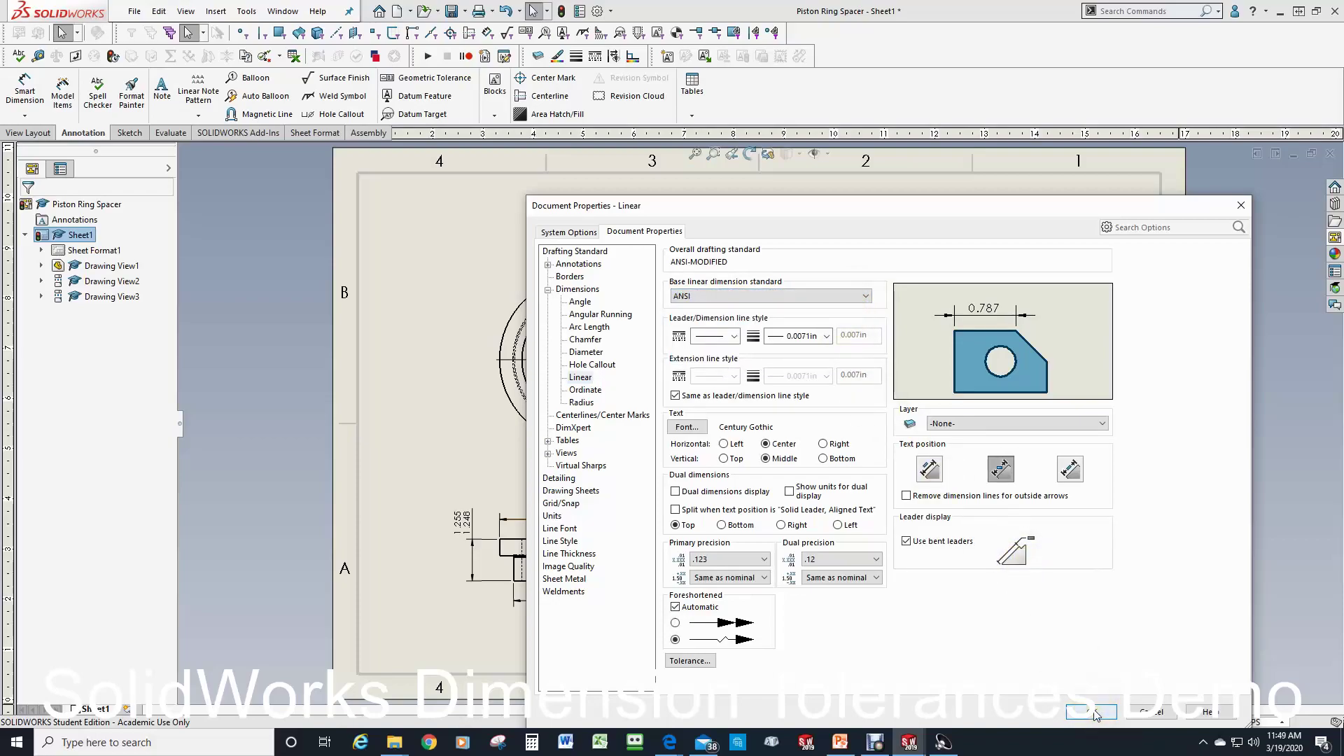
click(867, 297)
click(861, 317)
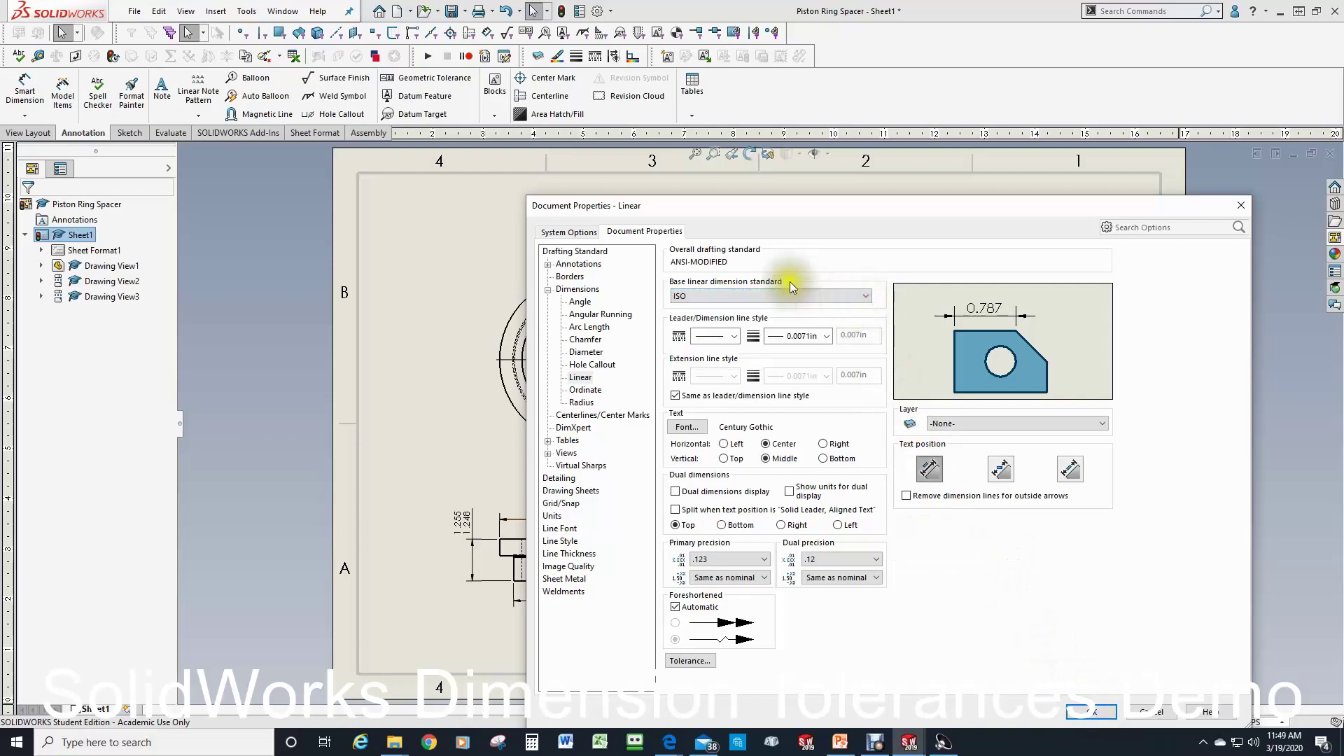
click(598, 252)
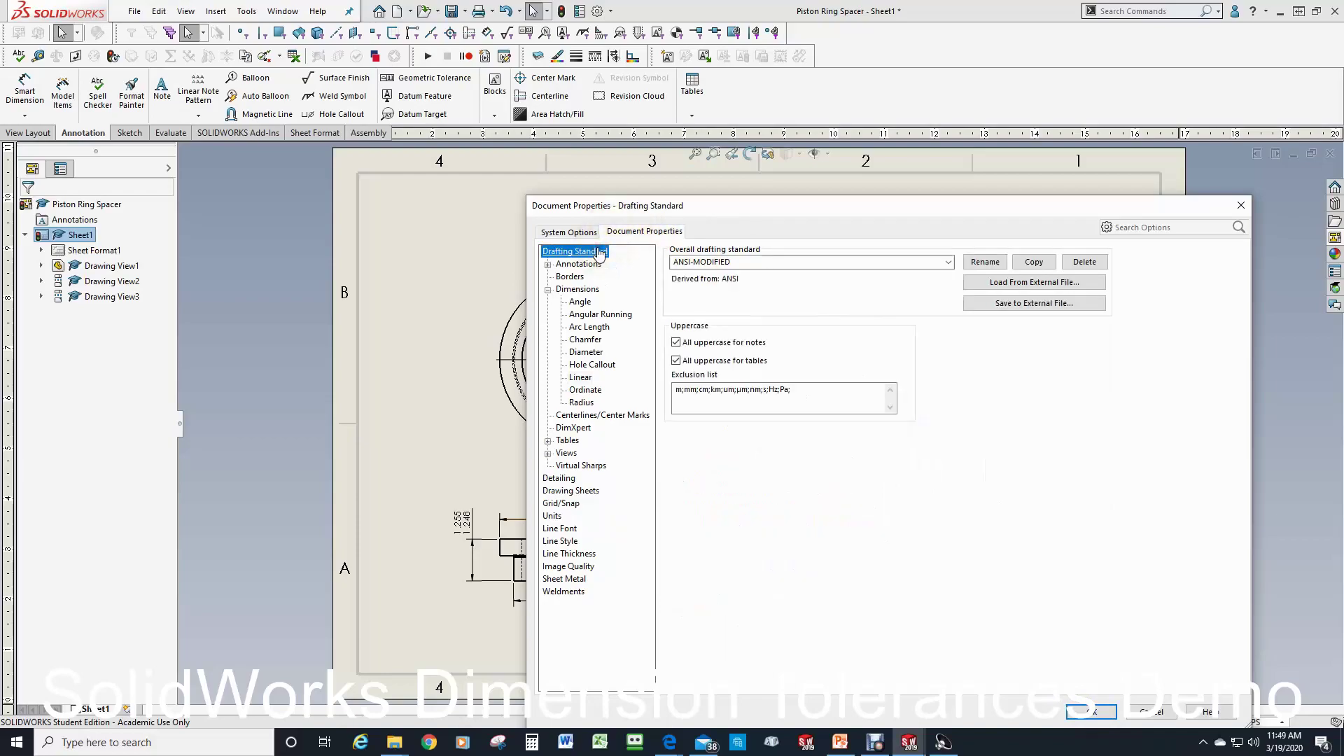
Reset the overall drafting standard to ANSI, then check the Angle and Linear dimension pages
click(949, 265)
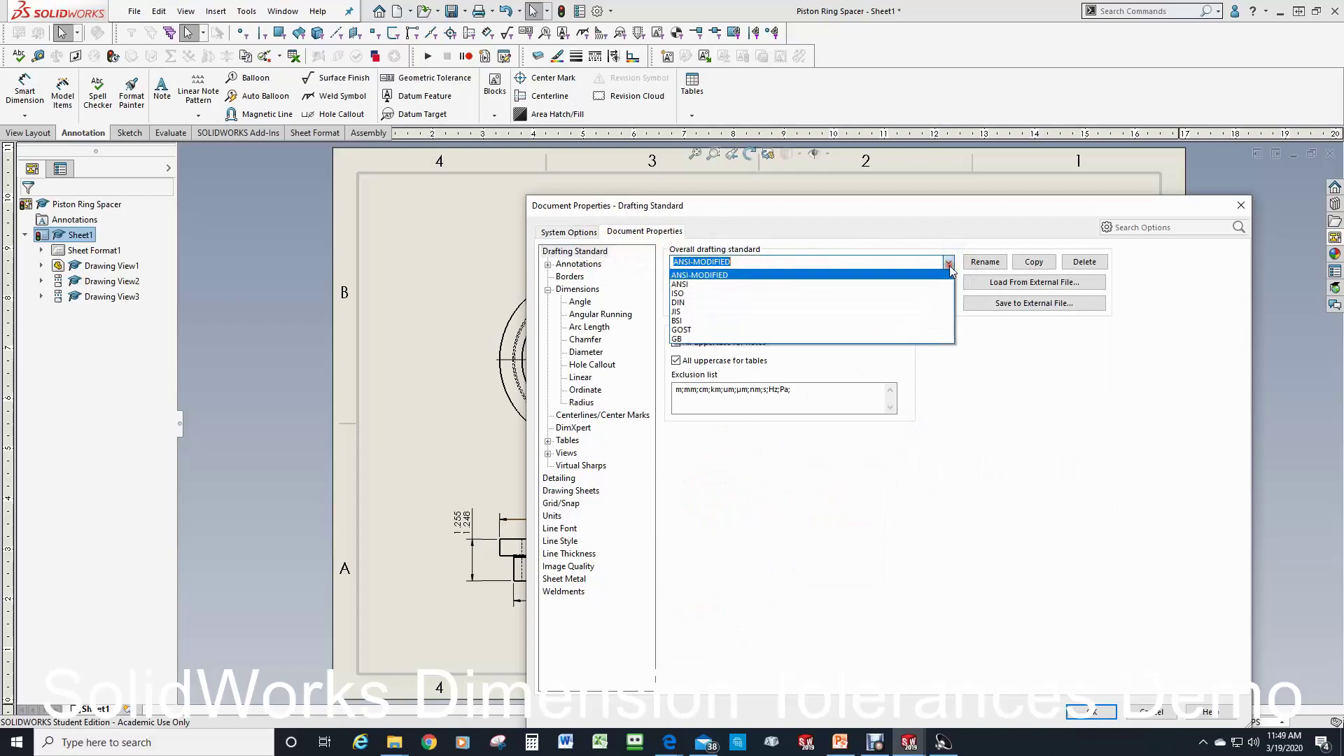
click(934, 291)
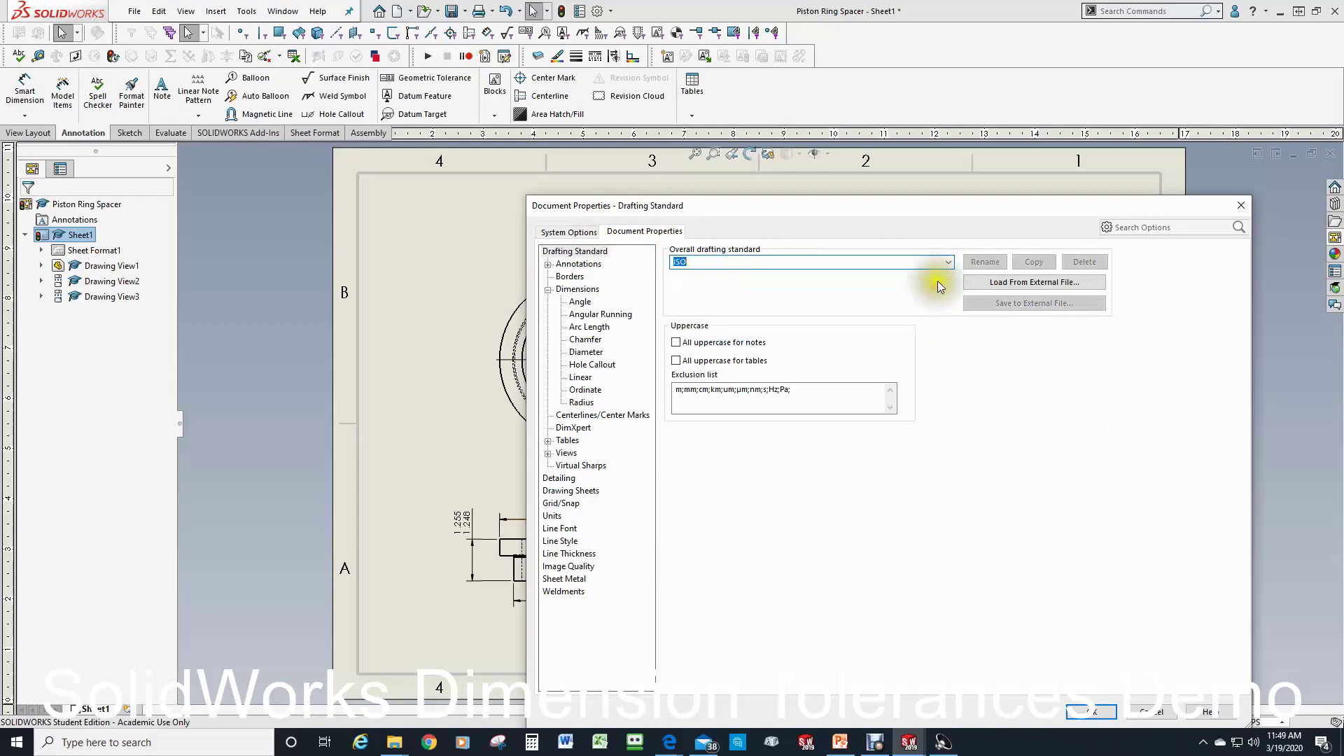
click(948, 263)
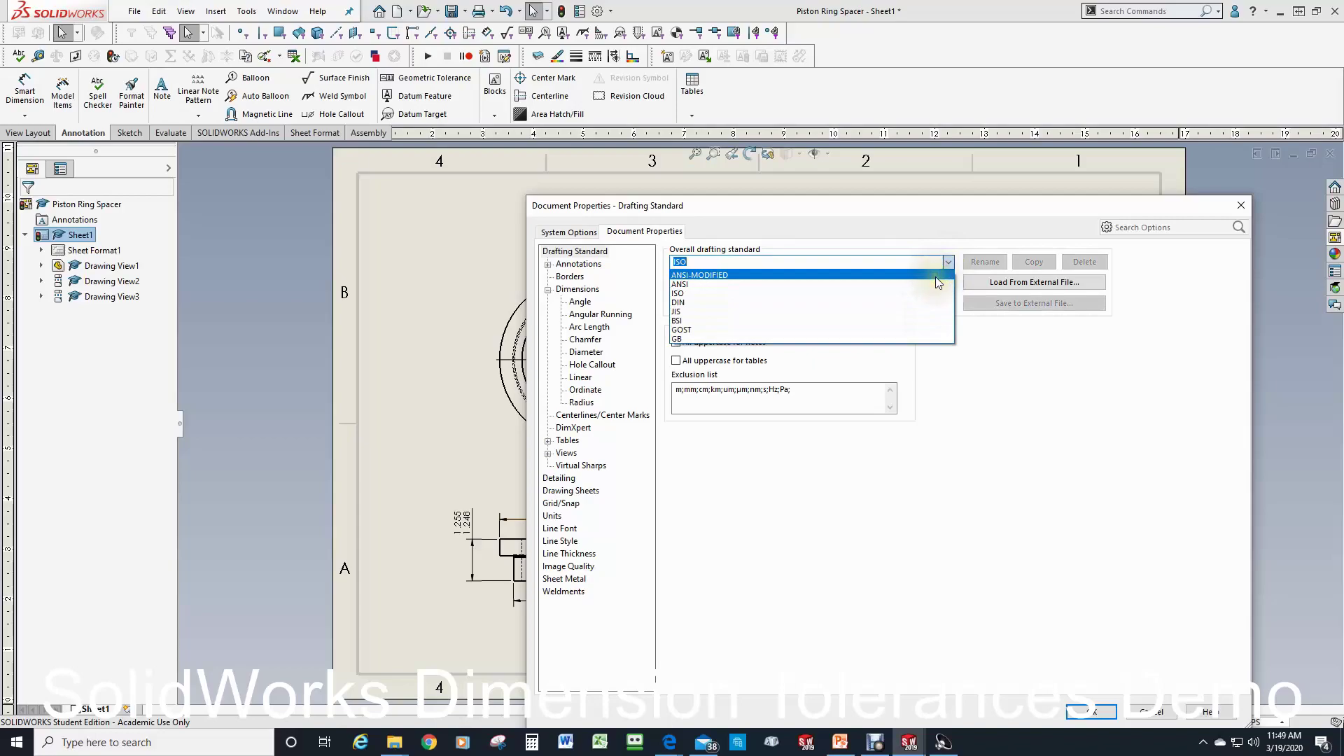
click(937, 276)
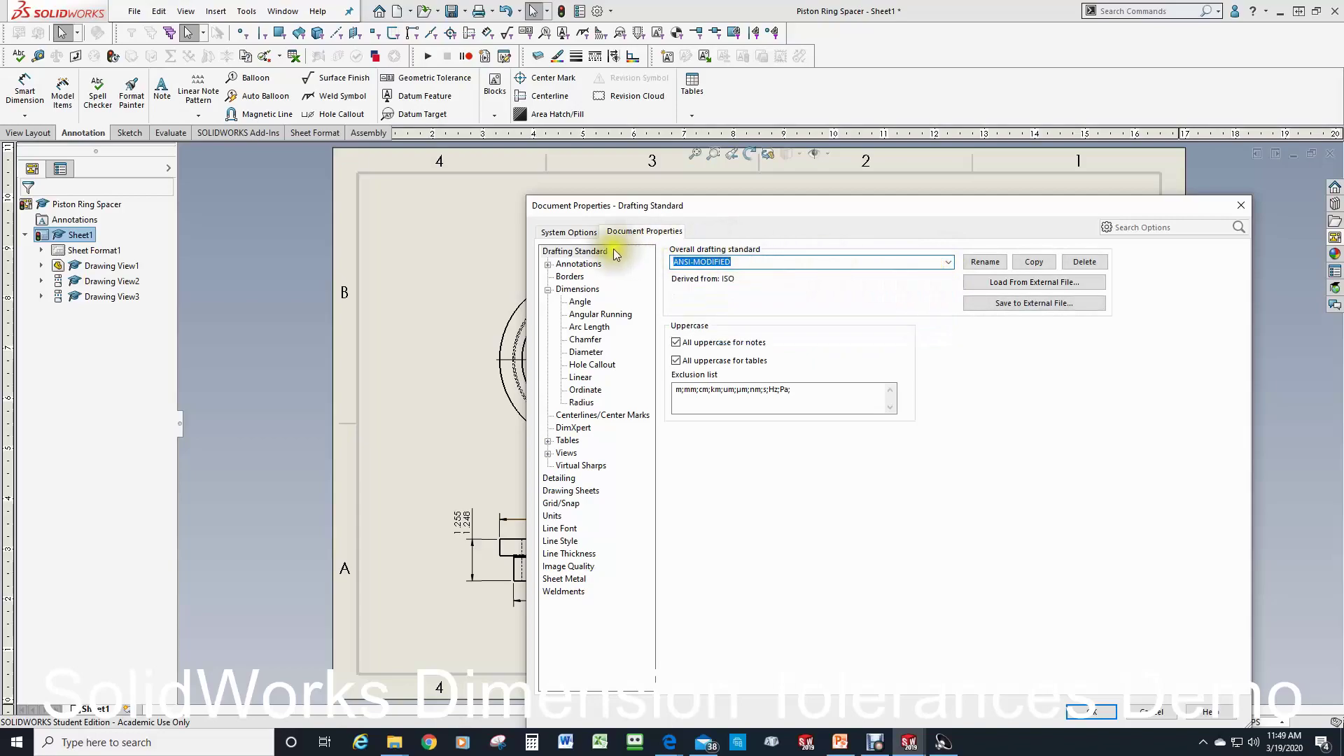
click(952, 271)
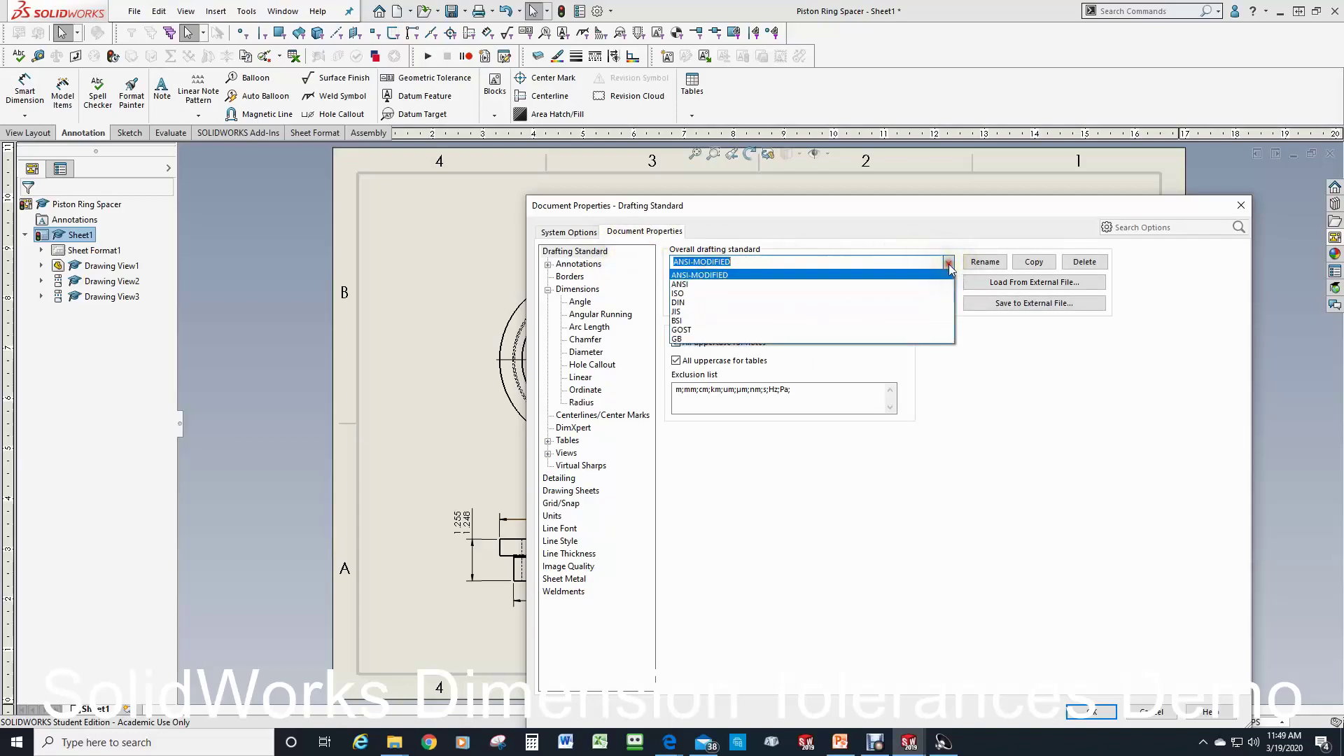
click(944, 294)
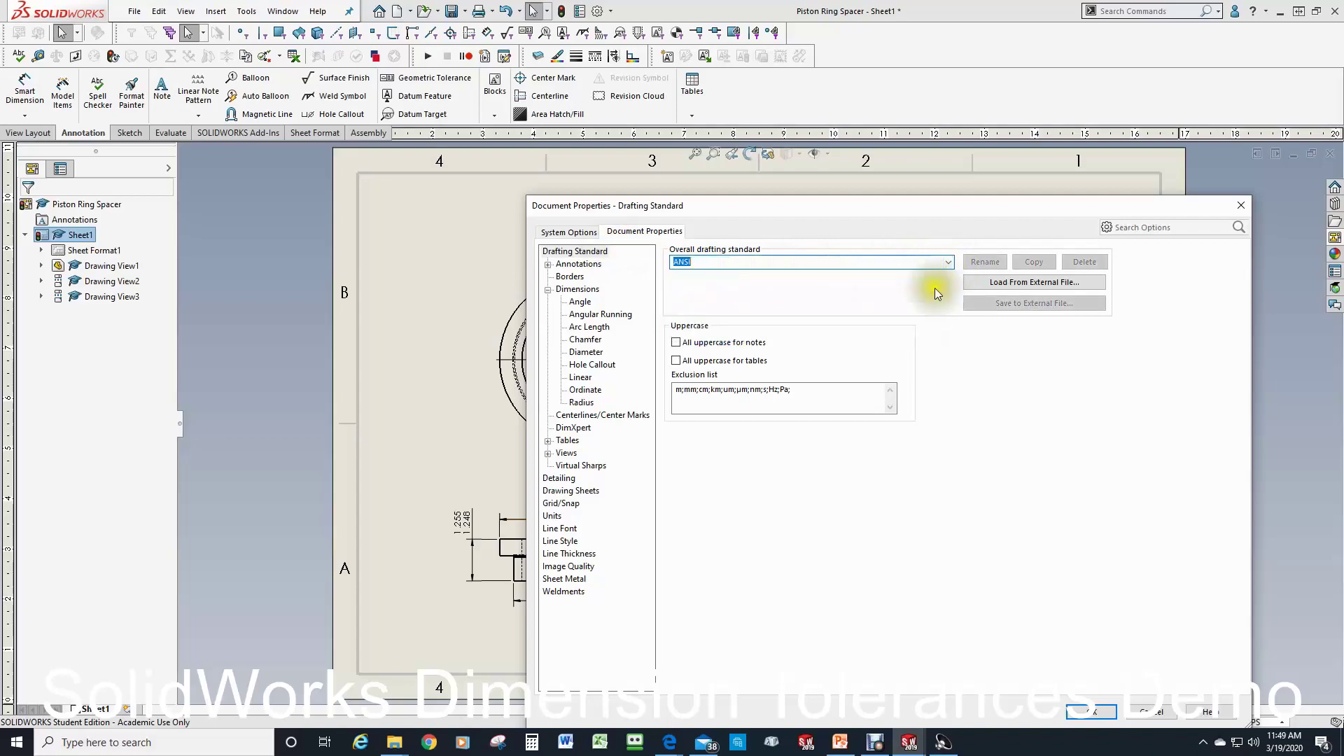
click(581, 302)
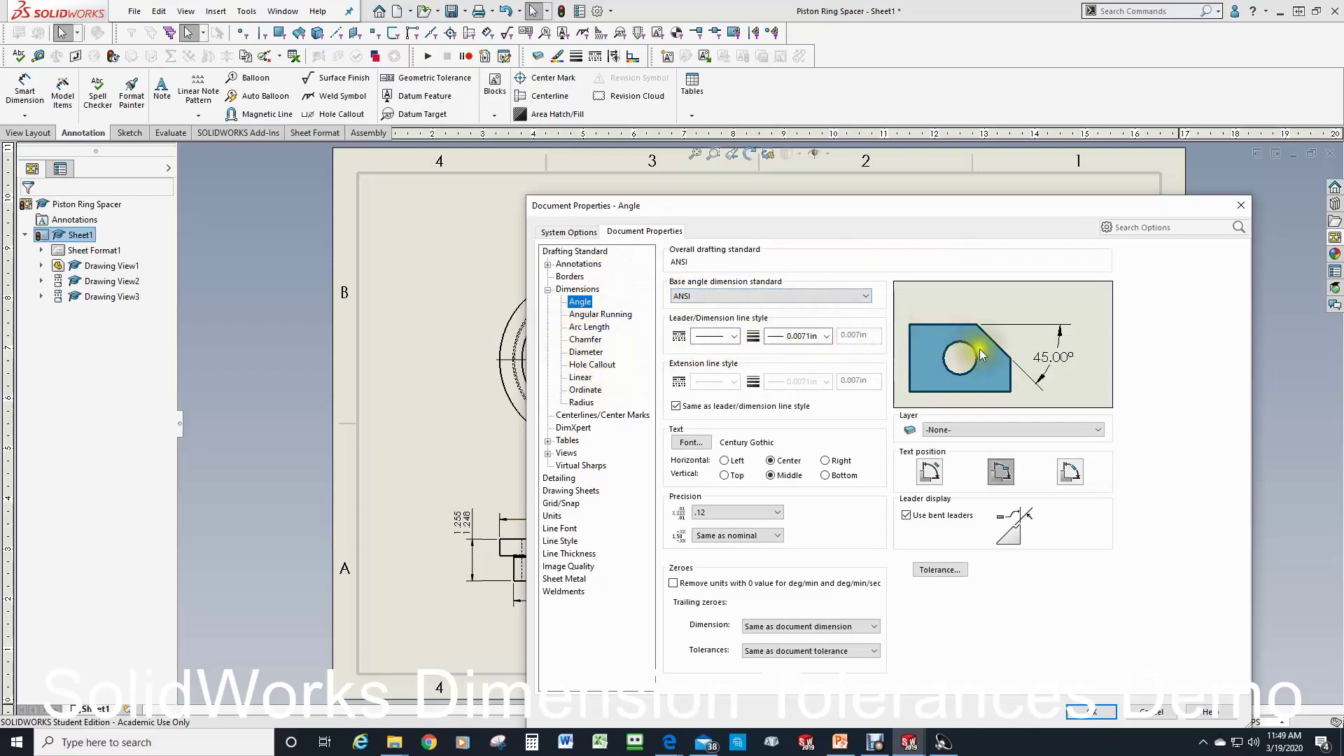
click(581, 377)
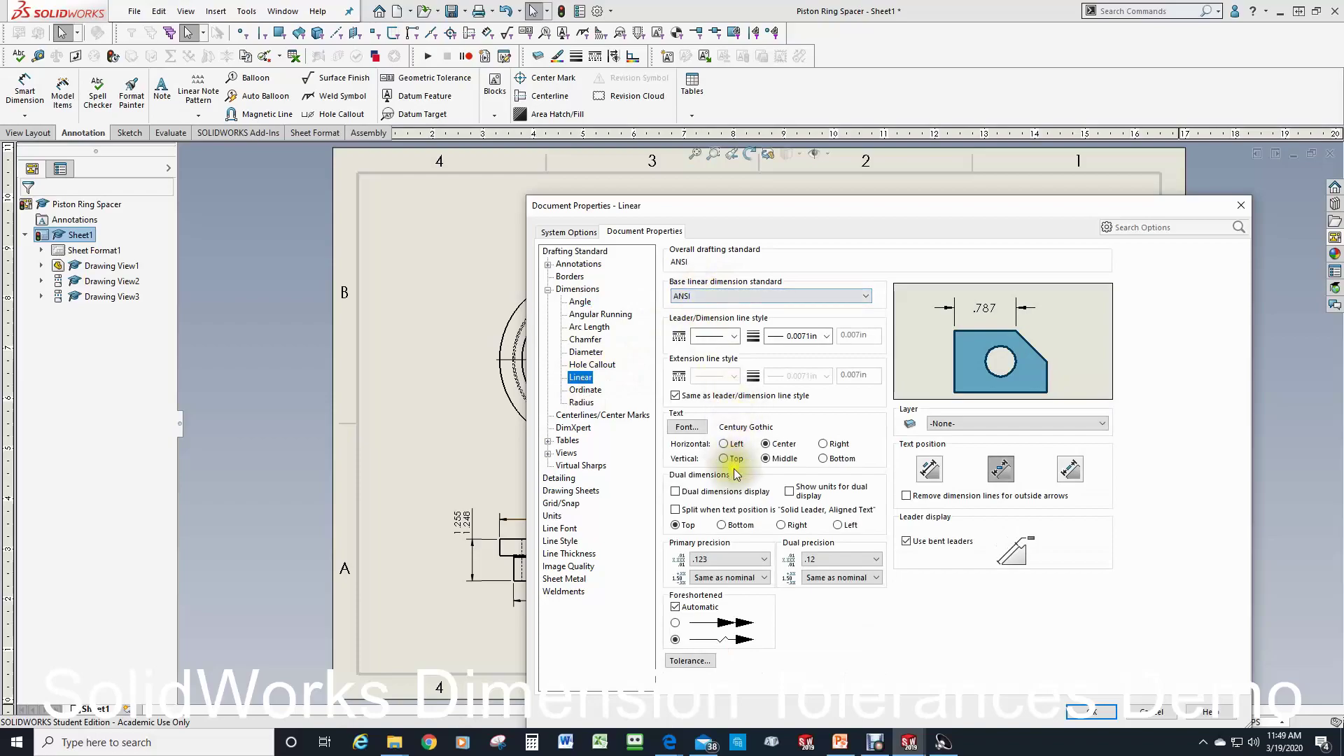
Turn on All uppercase for notes and tables, creating the ANSI-MODIFIED1 standard
click(590, 252)
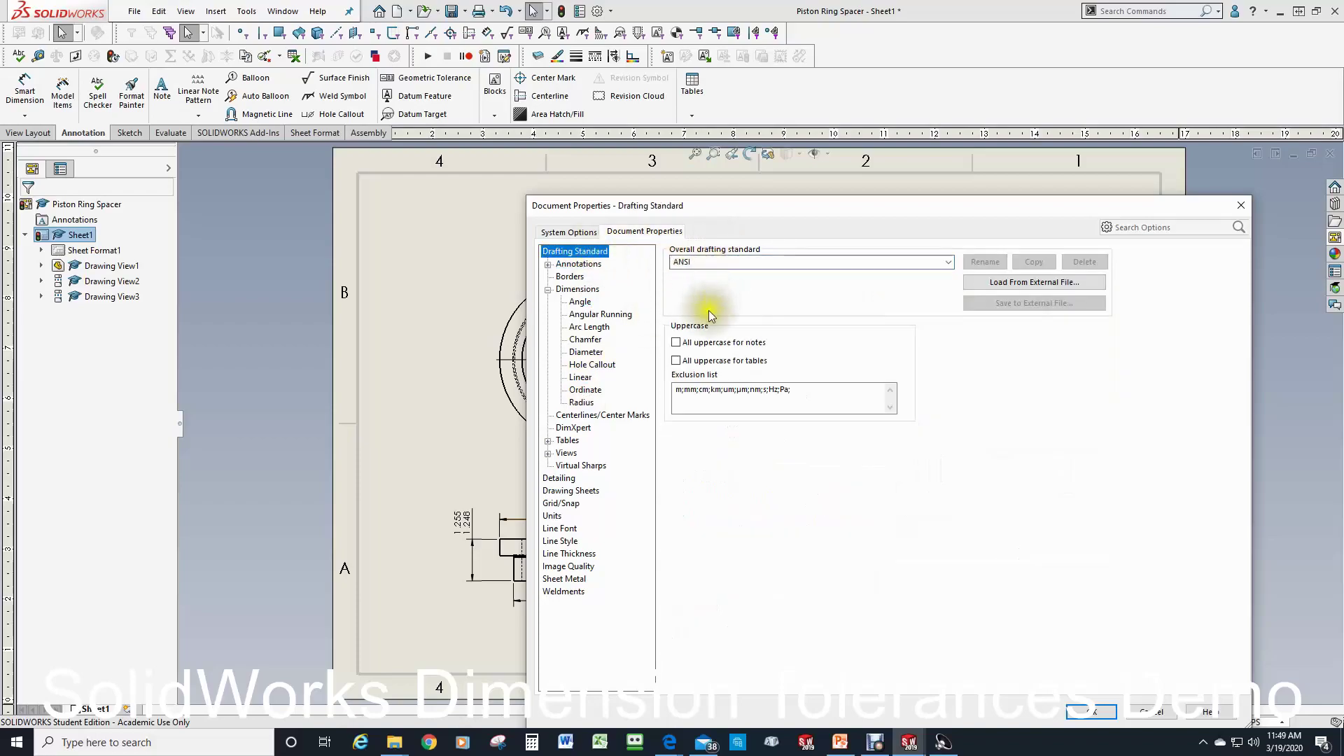
click(676, 343)
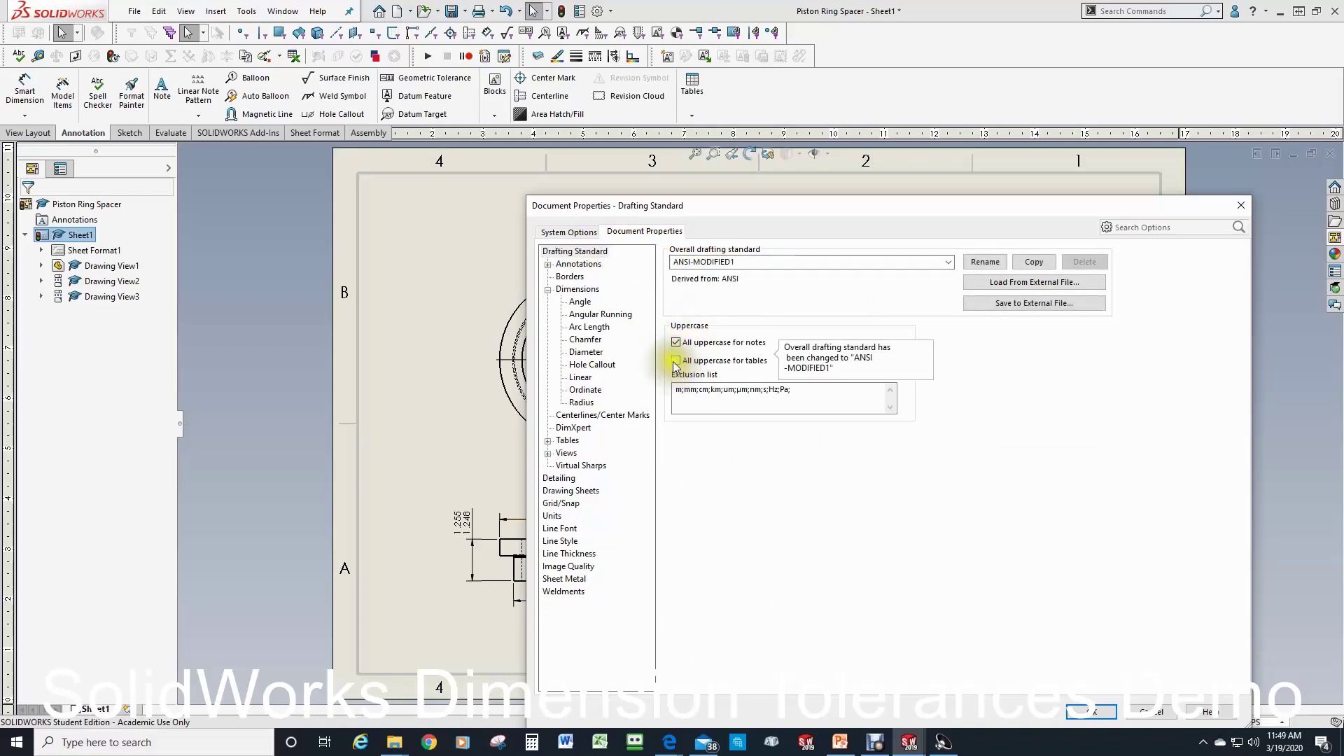
click(676, 362)
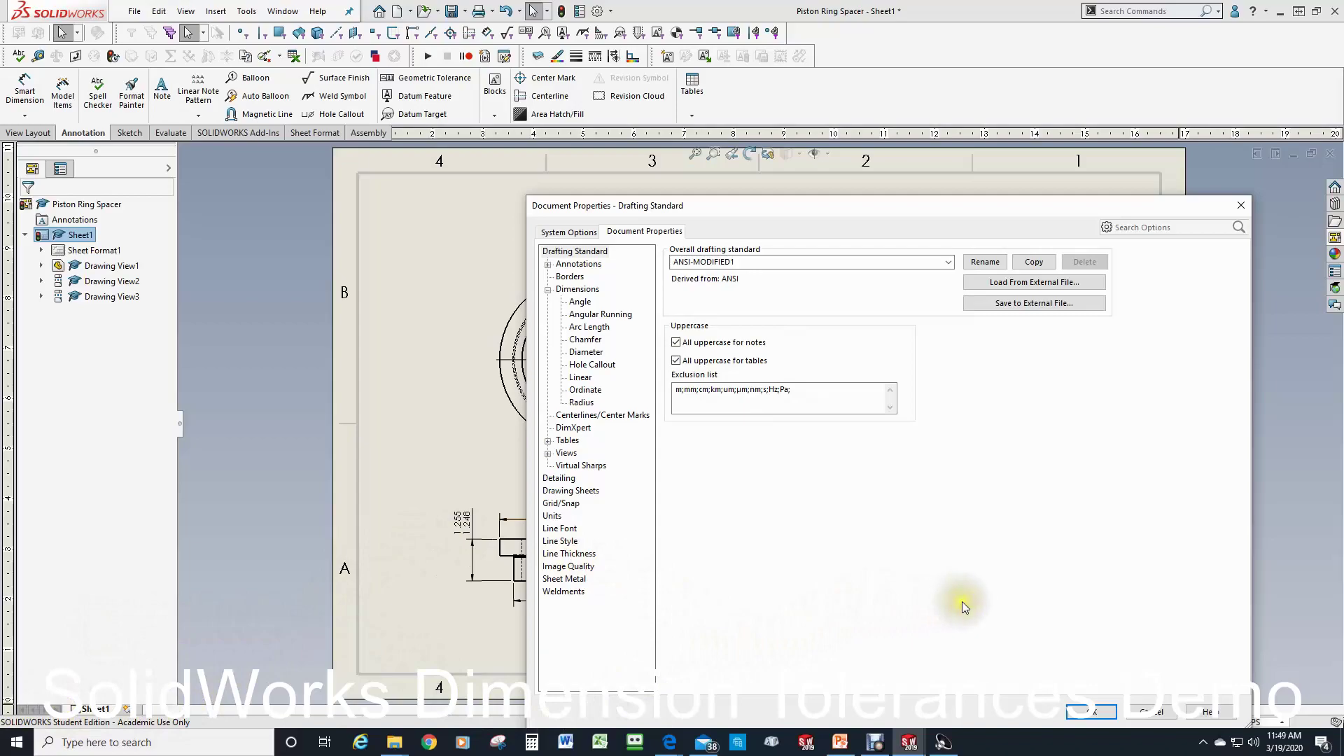
Apply the ANSI document properties and review the drawing's toleranced dimensions
click(1088, 711)
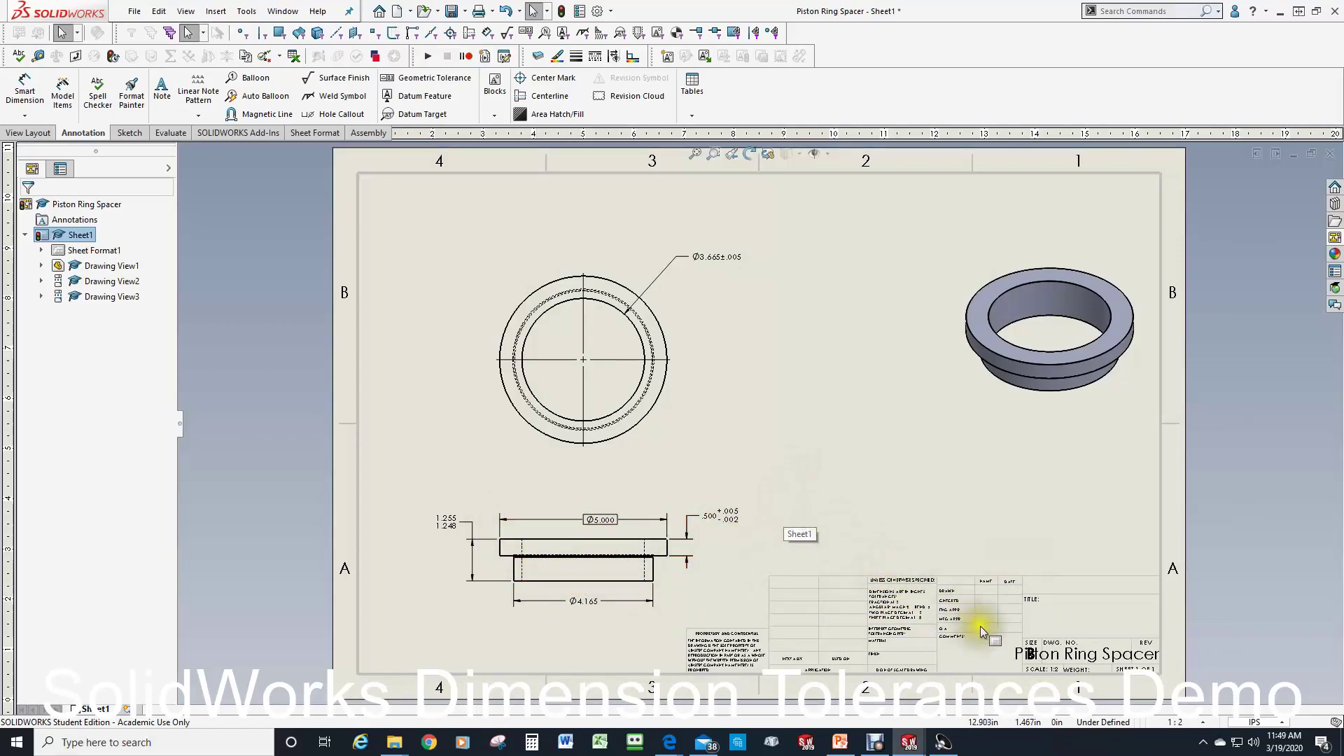
click(1059, 535)
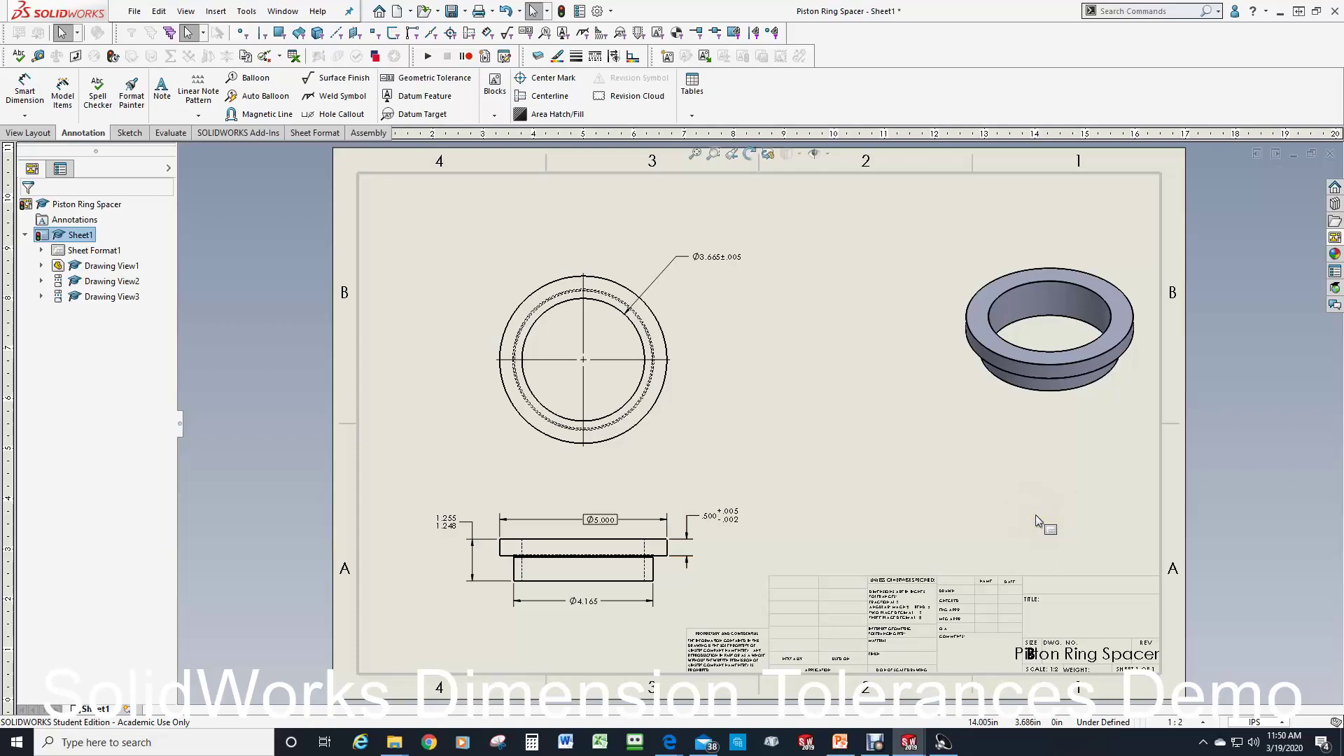
click(1035, 513)
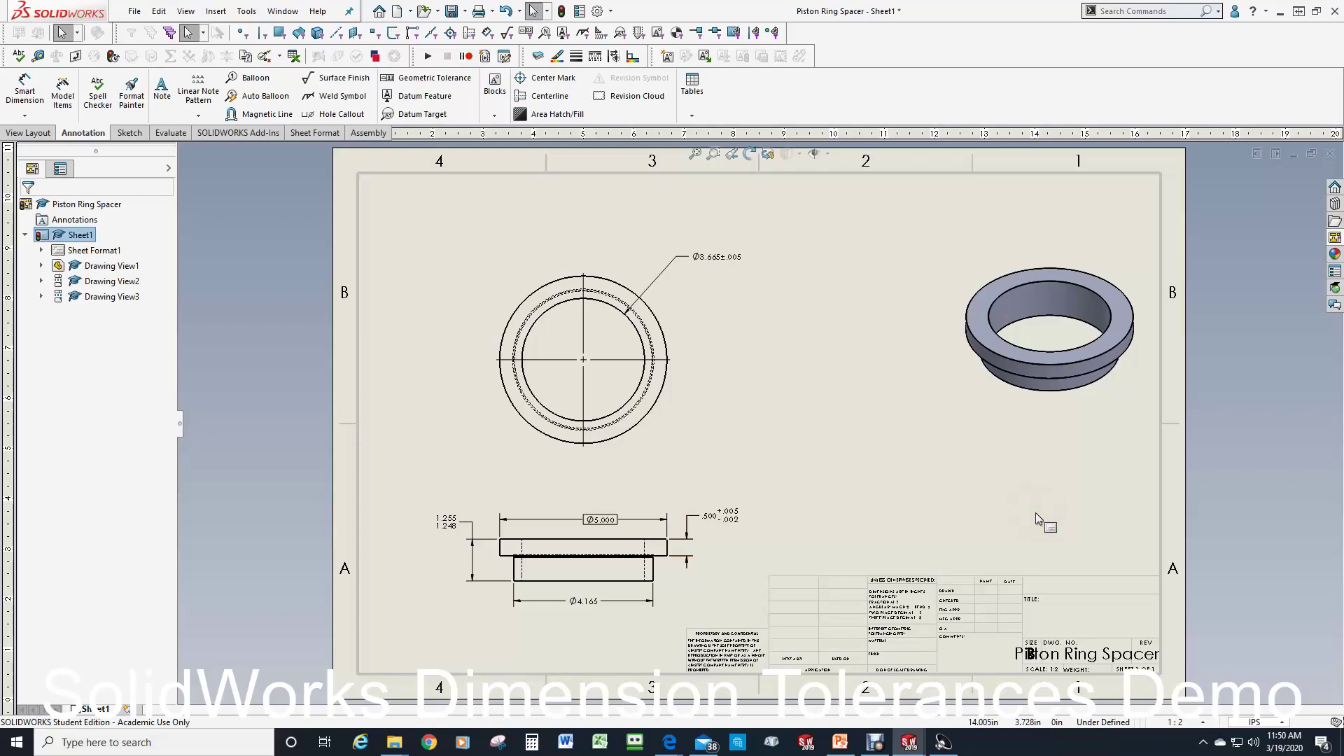